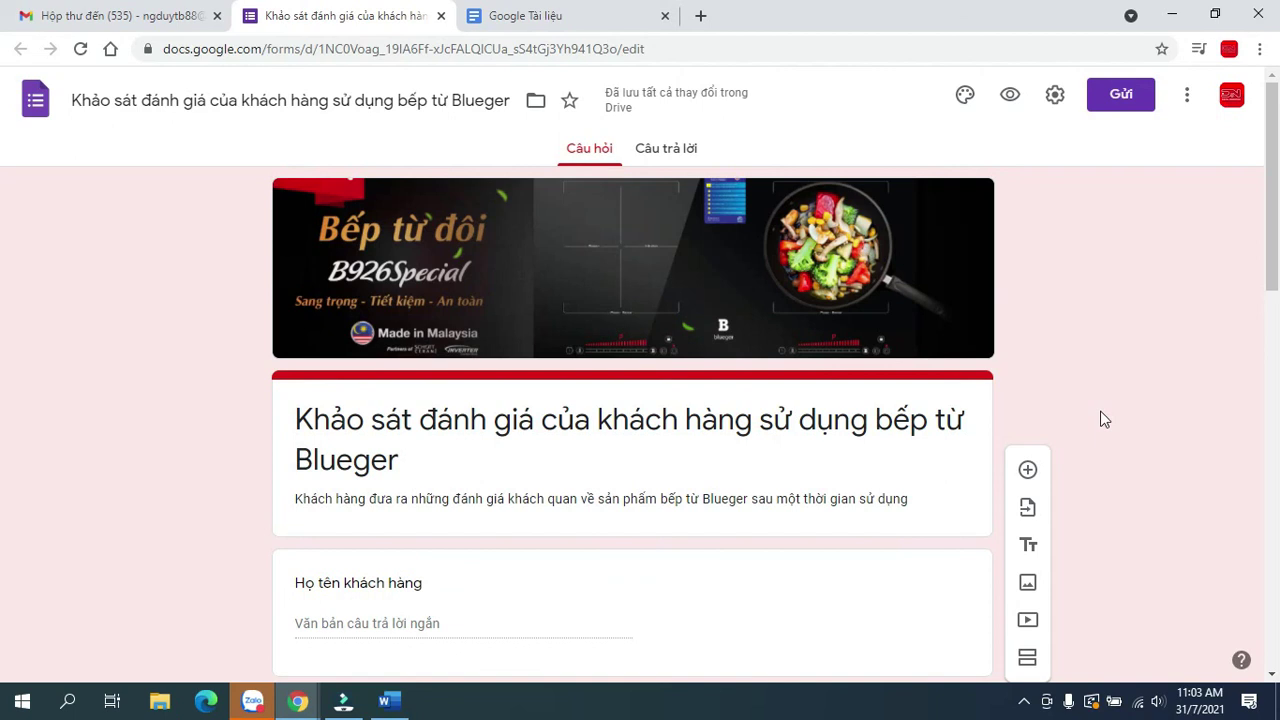
Switch to Word to read the numbered list of form benefits, and return to the survey form in Chrome.
{"action": "left_click", "coordinate": [408, 702]}
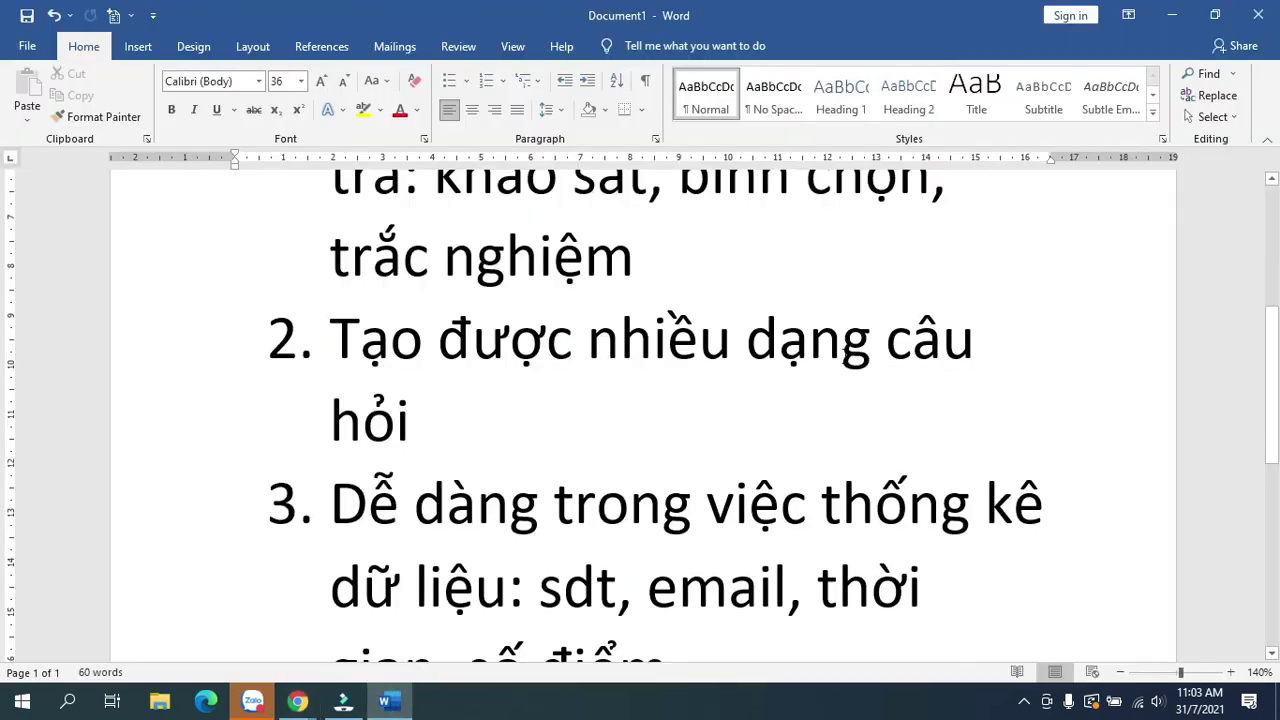
{"action": "scroll", "coordinate": [894, 371], "scroll_direction": "down", "scroll_amount": 1}
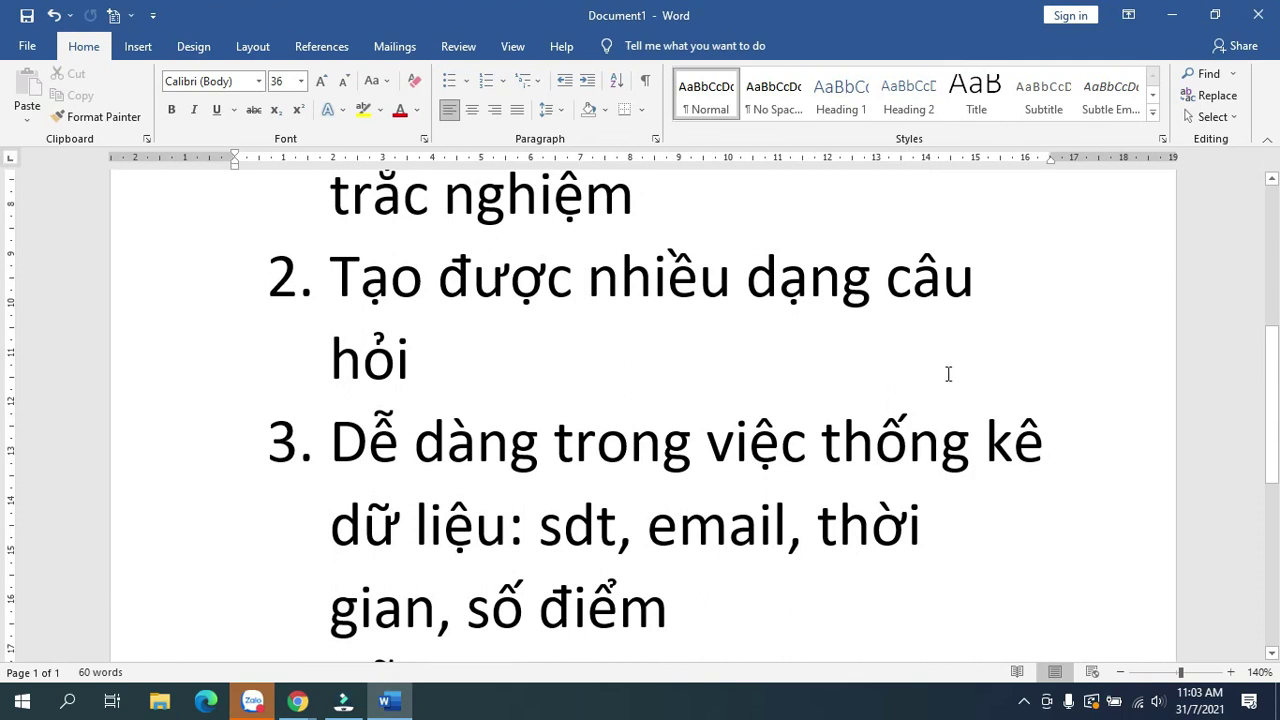
{"action": "left_click", "coordinate": [1172, 15]}
Examine the question types available for the "Họ tên khách hàng" question, keeping its current type.
{"action": "scroll", "coordinate": [577, 503], "scroll_direction": "down", "scroll_amount": 2}
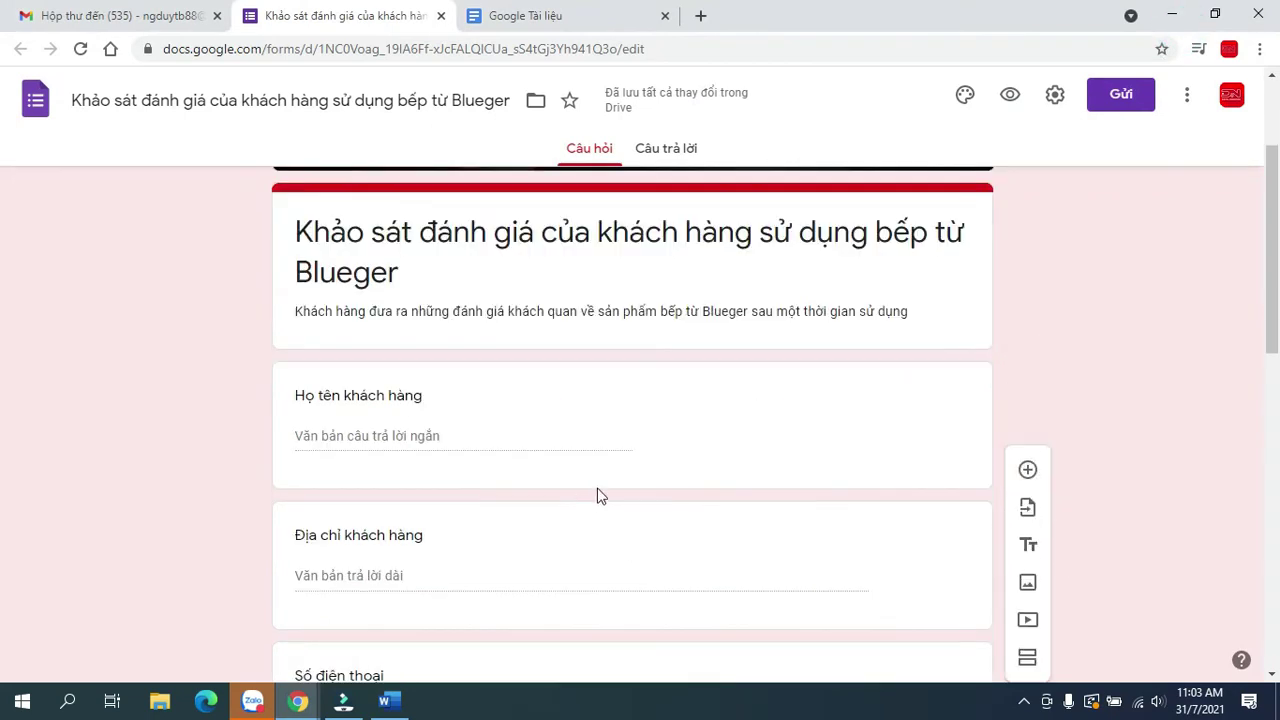
{"action": "scroll", "coordinate": [586, 503], "scroll_direction": "down", "scroll_amount": 3}
{"action": "scroll", "coordinate": [634, 481], "scroll_direction": "up", "scroll_amount": 2}
{"action": "left_click", "coordinate": [789, 309]}
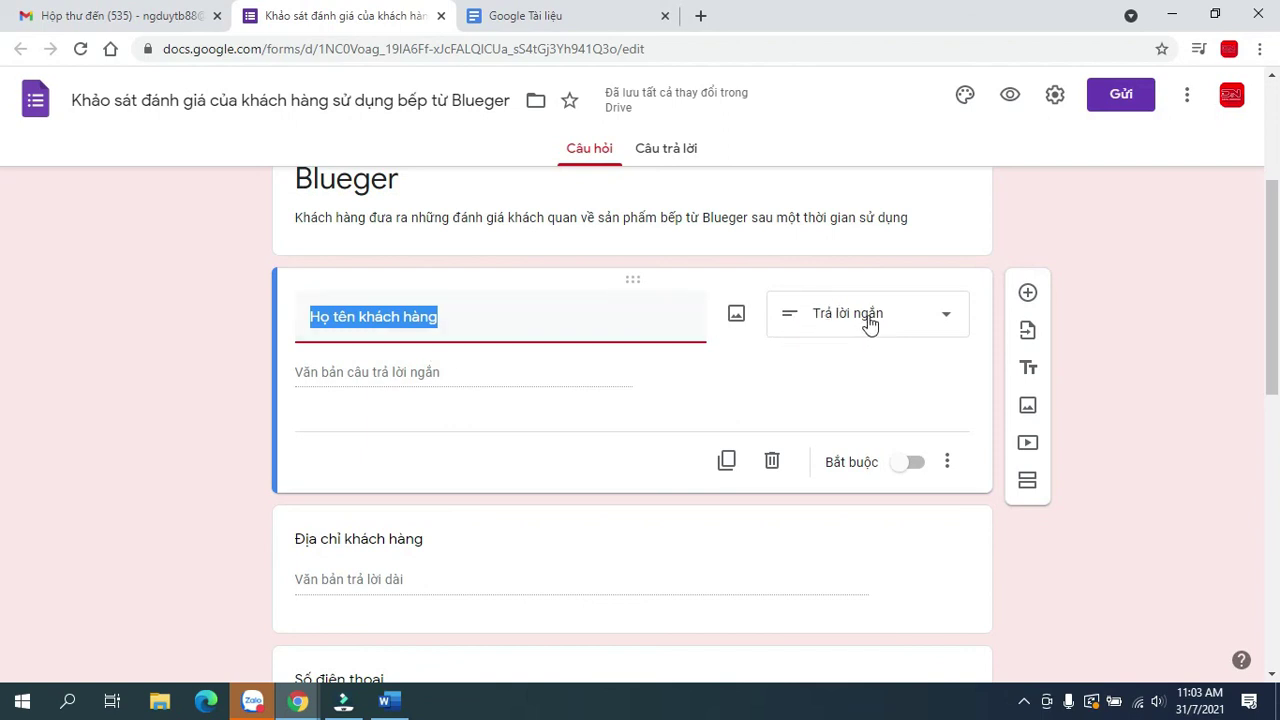
{"action": "left_click", "coordinate": [918, 326]}
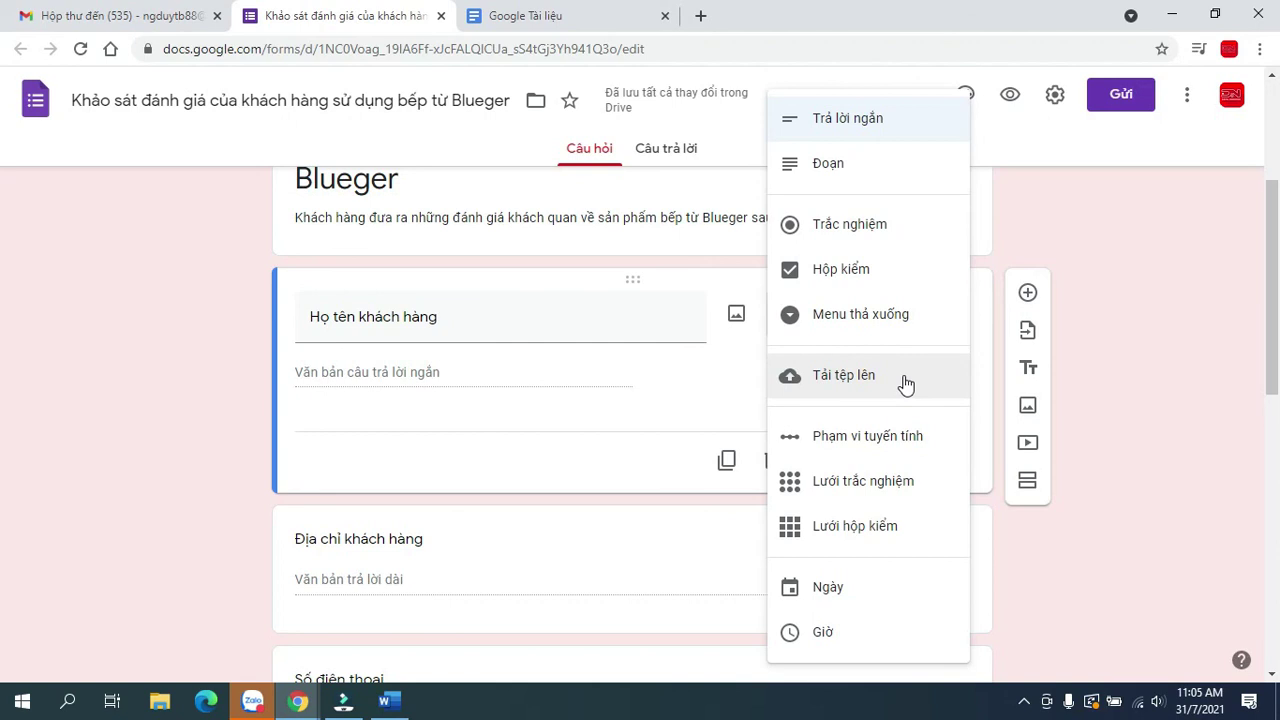
{"action": "left_click", "coordinate": [1151, 395]}
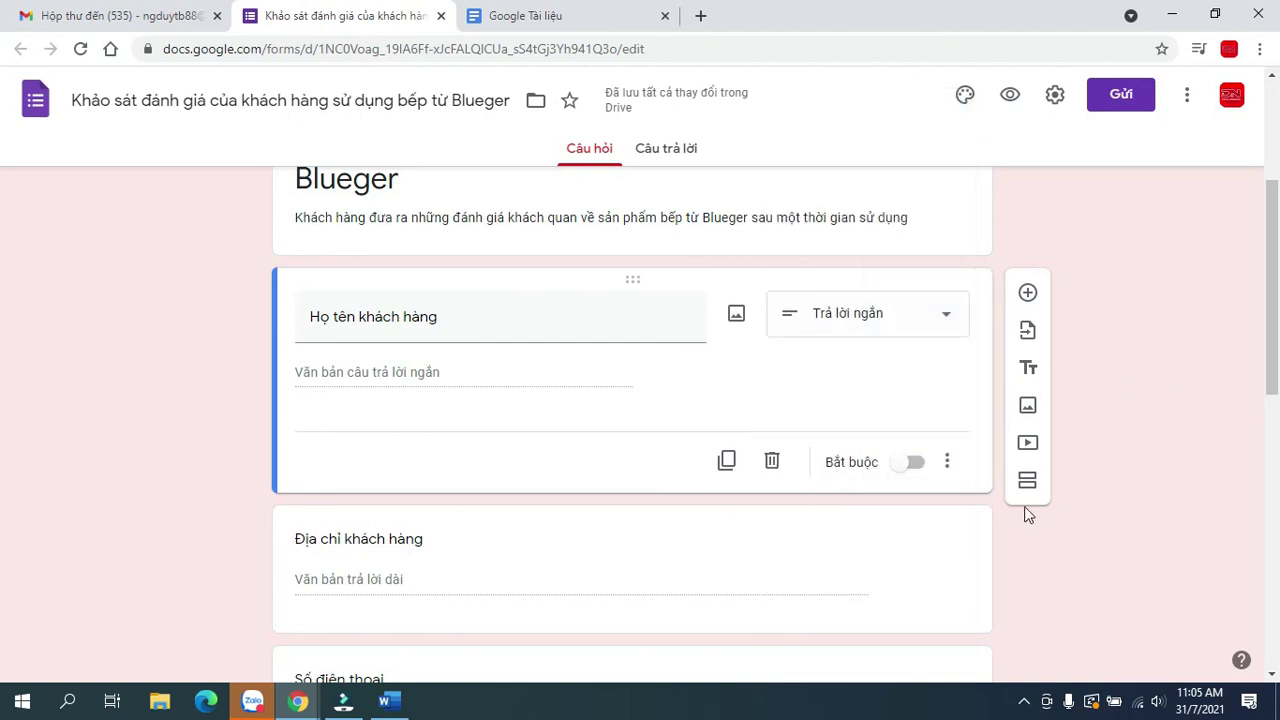
Check the answer type options of the "Bếp nhà bạn mua từ tháng năm nào" question without changing them.
{"action": "scroll", "coordinate": [740, 508], "scroll_direction": "down", "scroll_amount": 5}
{"action": "scroll", "coordinate": [744, 499], "scroll_direction": "up", "scroll_amount": 1}
{"action": "scroll", "coordinate": [743, 497], "scroll_direction": "down", "scroll_amount": 2}
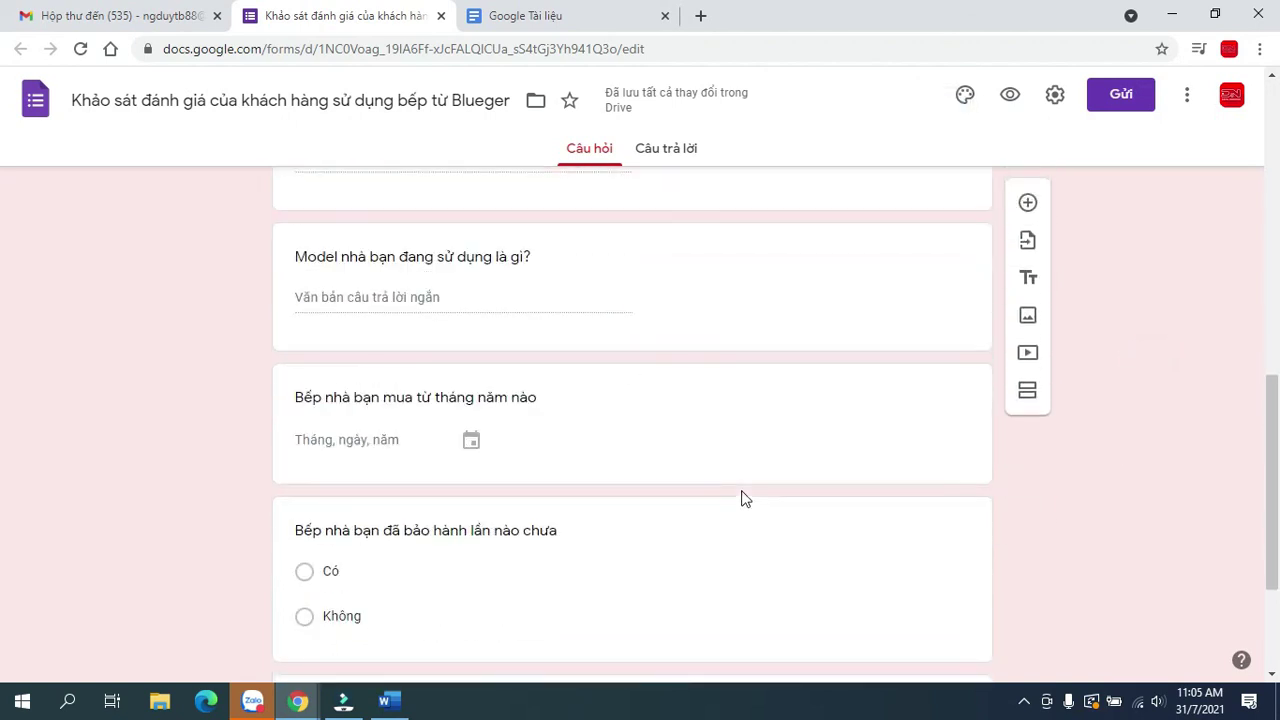
{"action": "scroll", "coordinate": [734, 474], "scroll_direction": "down", "scroll_amount": 1}
{"action": "scroll", "coordinate": [731, 464], "scroll_direction": "up", "scroll_amount": 1}
{"action": "left_click", "coordinate": [604, 440]}
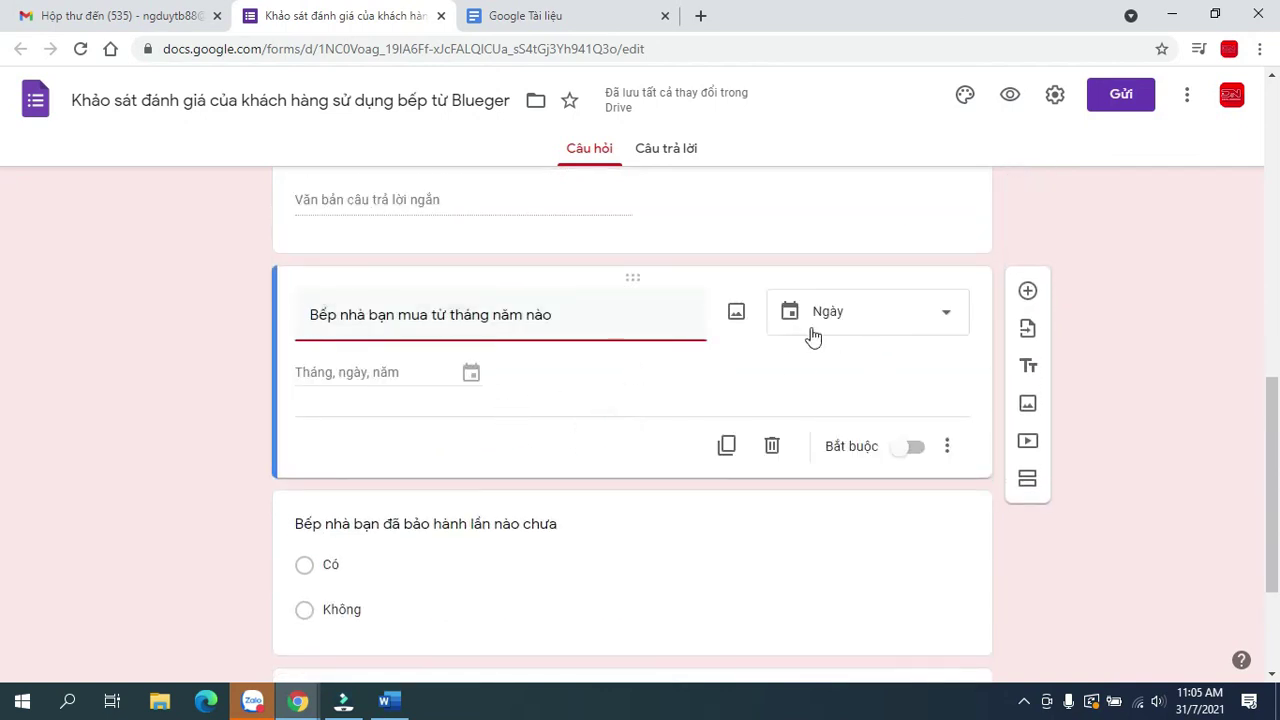
{"action": "left_click", "coordinate": [861, 332]}
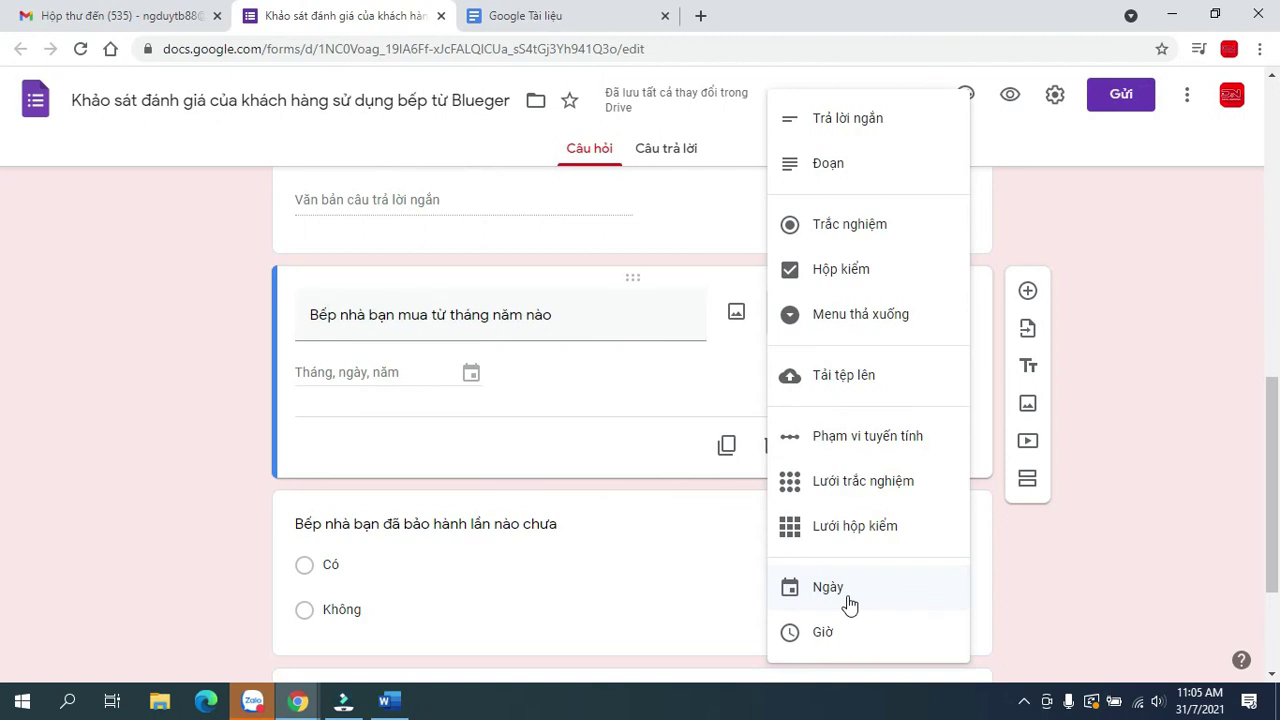
{"action": "left_click", "coordinate": [650, 466]}
Inspect the answer types of the warranty history and warranty satisfaction questions at the end of the form.
{"action": "scroll", "coordinate": [745, 510], "scroll_direction": "down", "scroll_amount": 2}
{"action": "left_click", "coordinate": [557, 423]}
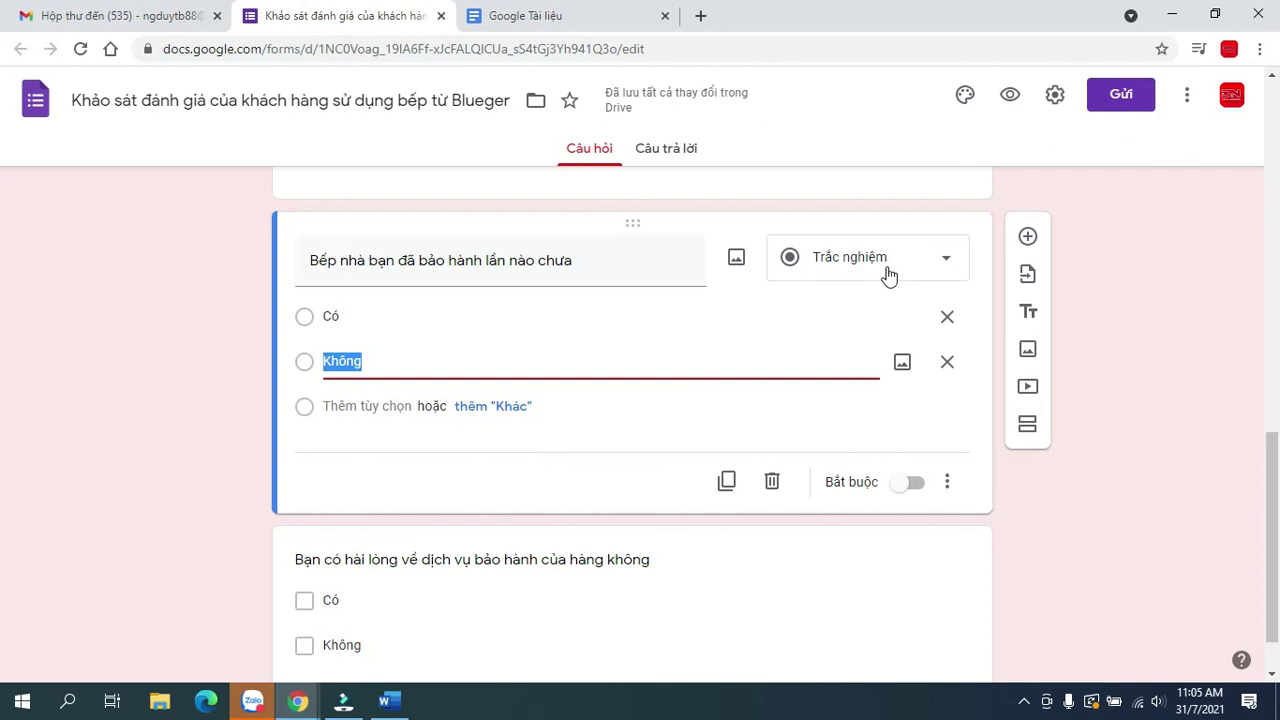
{"action": "left_click", "coordinate": [714, 578]}
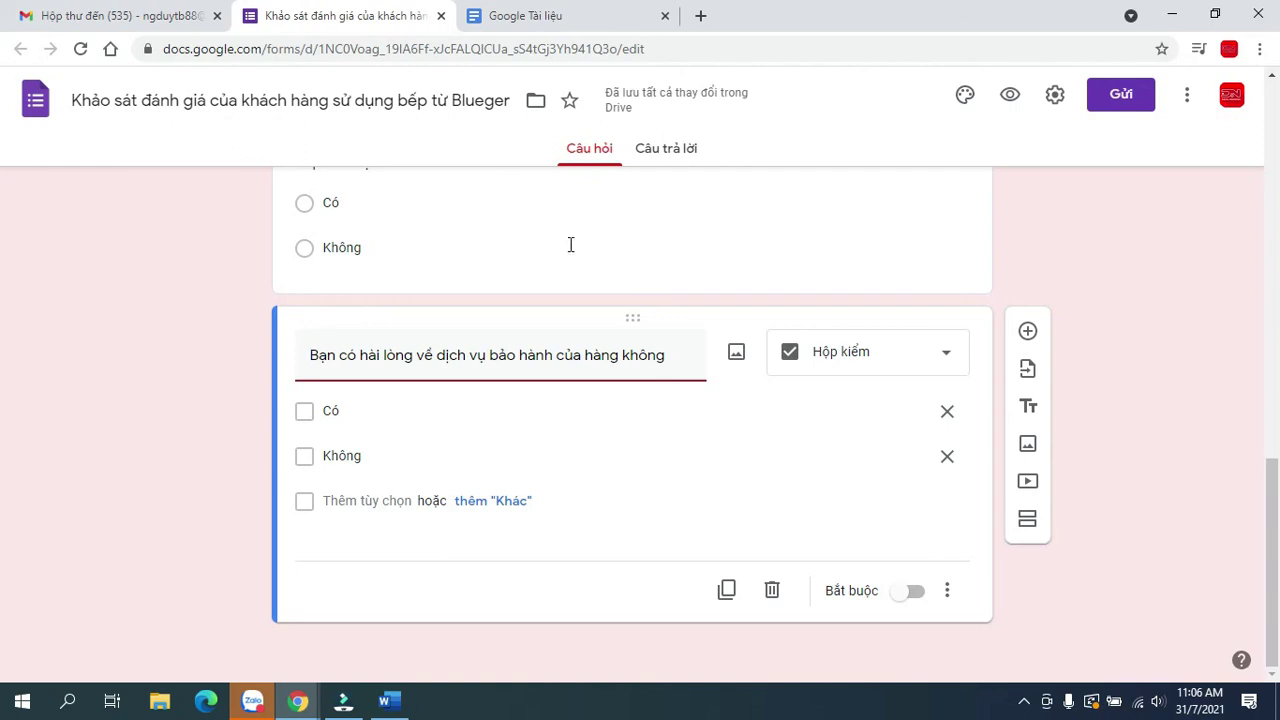
{"action": "left_click", "coordinate": [866, 362]}
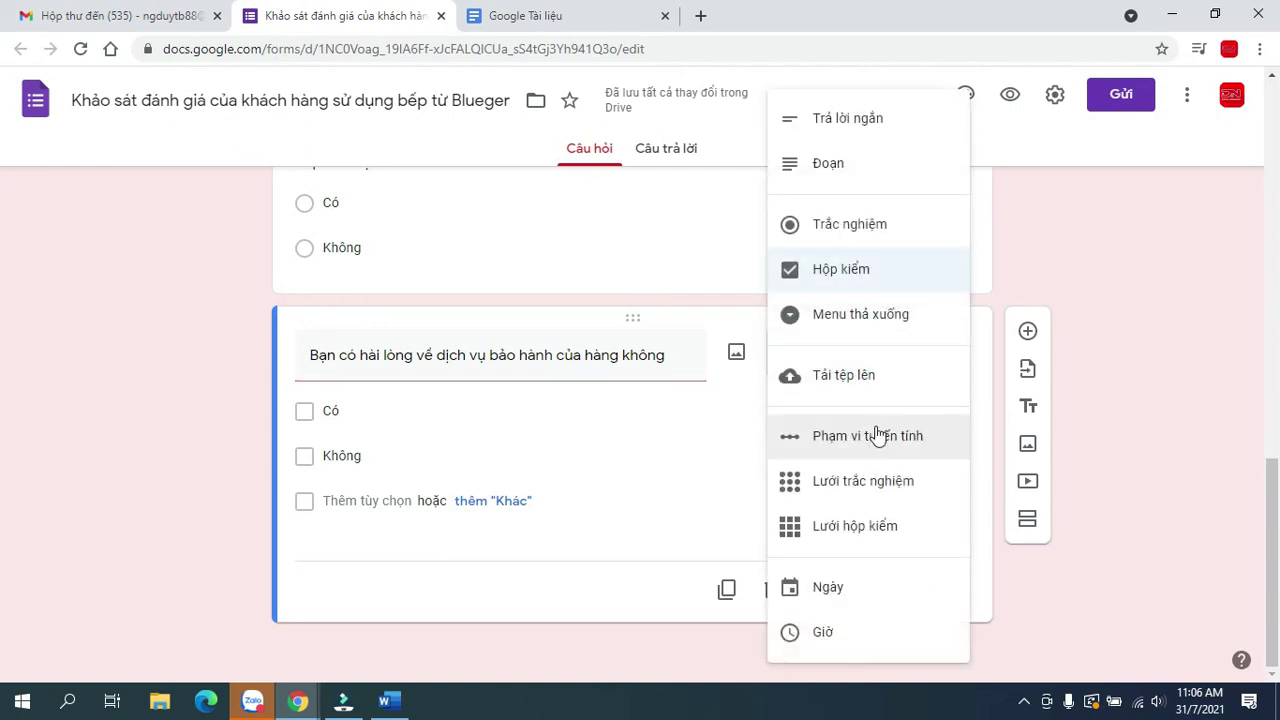
{"action": "left_click", "coordinate": [1079, 380]}
Set the form's theme colour to dark red and its background to the darkest pink shade.
{"action": "scroll", "coordinate": [1000, 340], "scroll_direction": "up", "scroll_amount": 10}
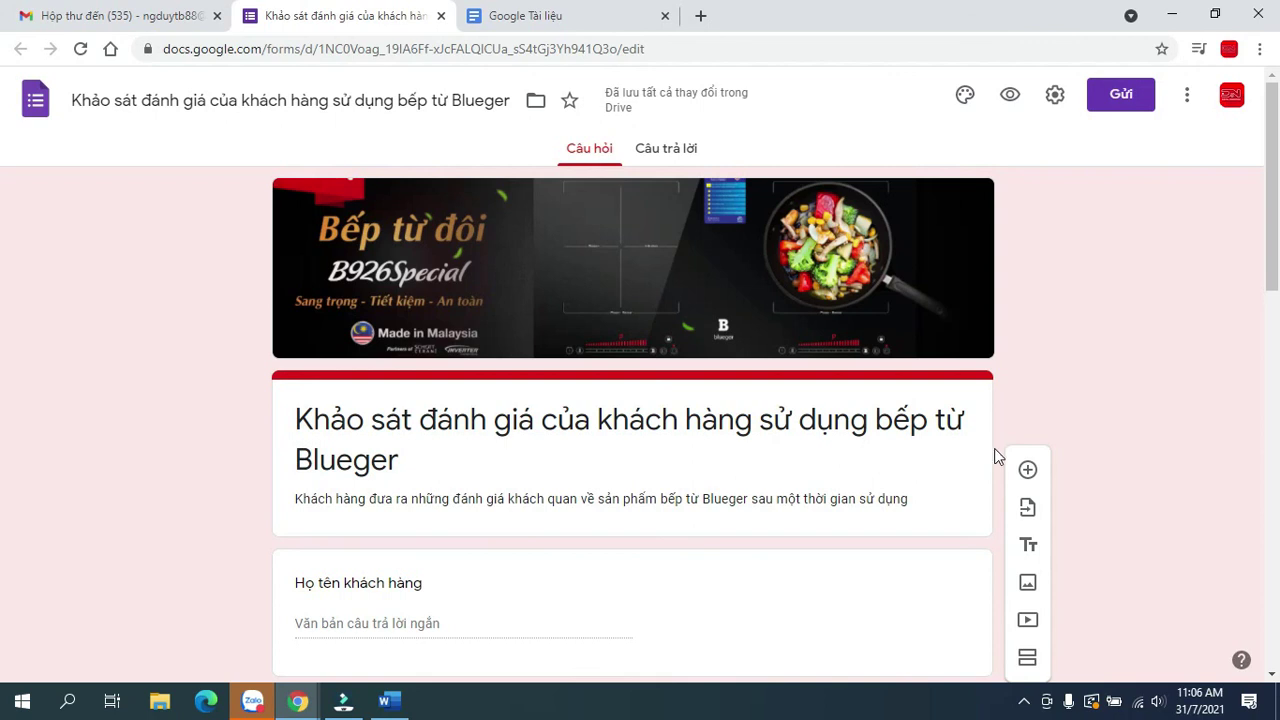
{"action": "scroll", "coordinate": [985, 501], "scroll_direction": "down", "scroll_amount": 1}
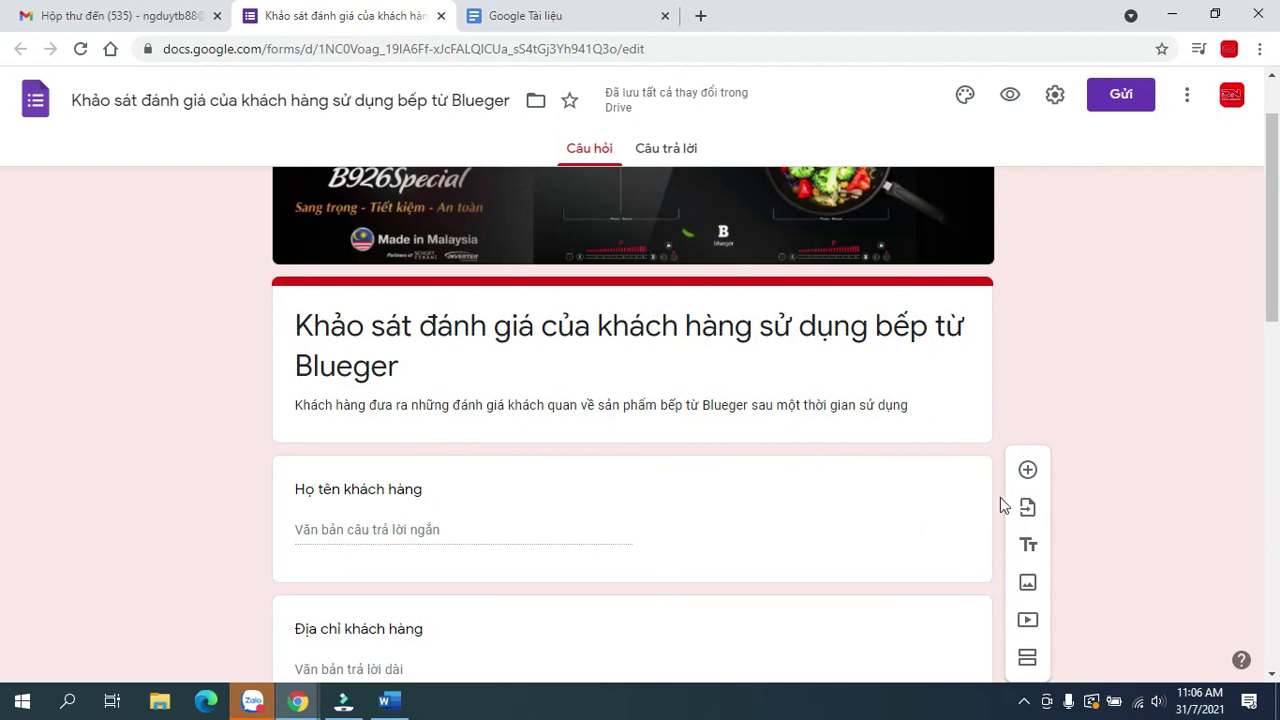
{"action": "scroll", "coordinate": [1009, 398], "scroll_direction": "up", "scroll_amount": 1}
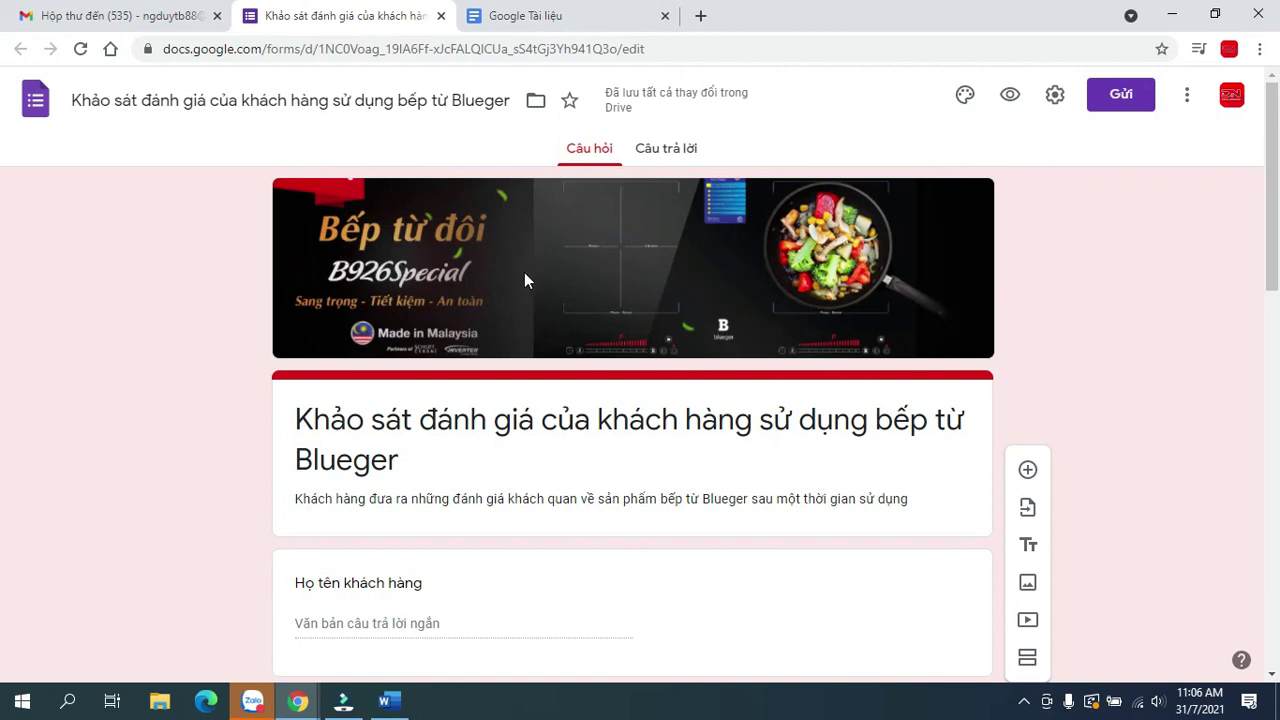
{"action": "left_click", "coordinate": [968, 98]}
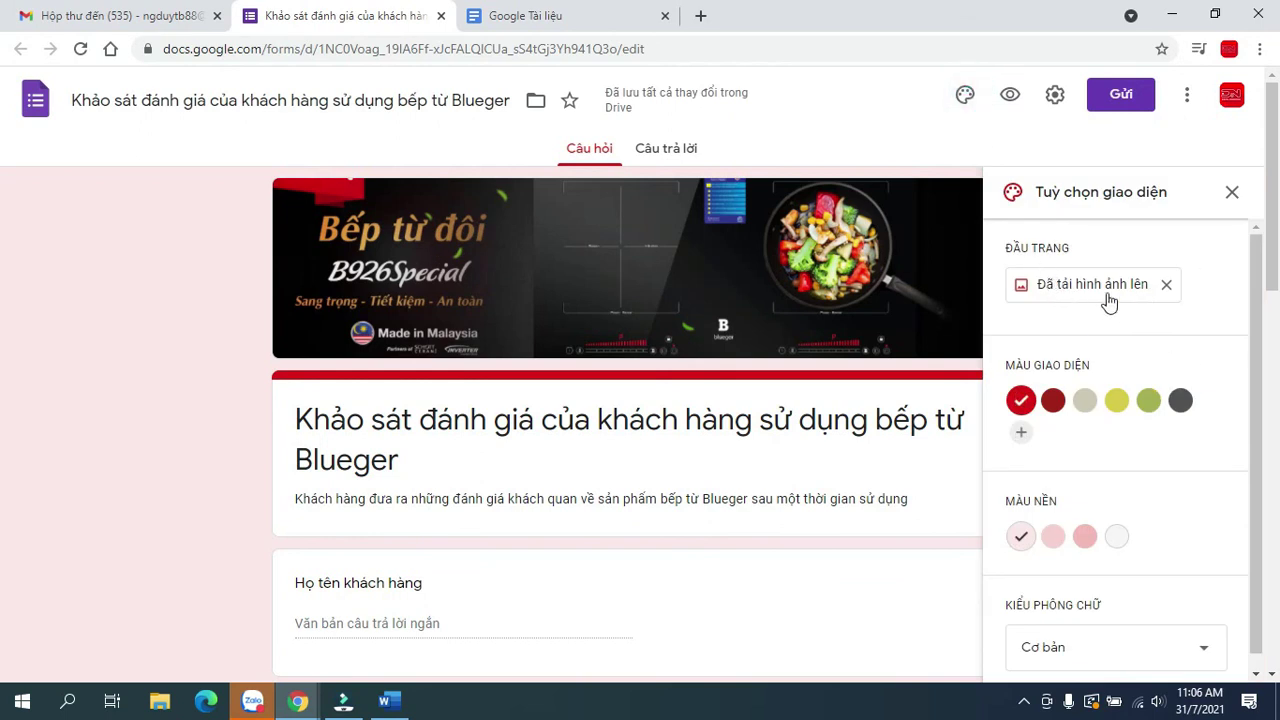
{"action": "left_click", "coordinate": [1058, 414]}
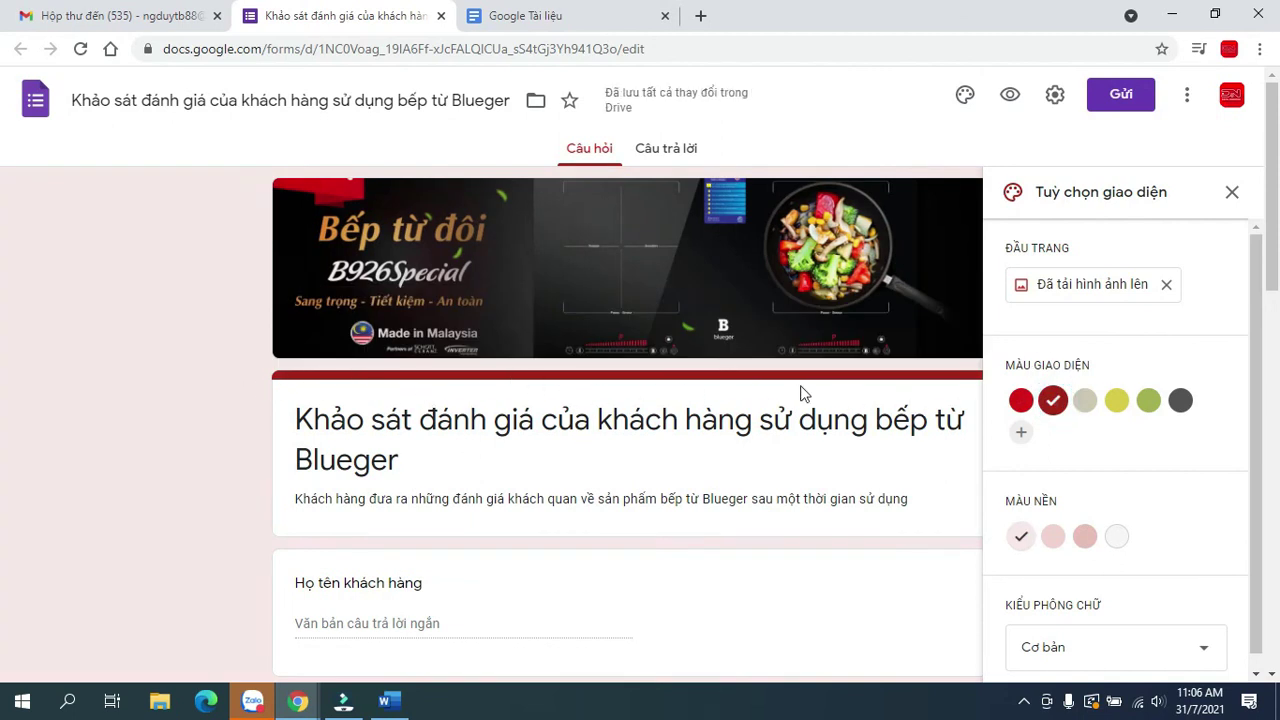
{"action": "left_click", "coordinate": [1117, 537]}
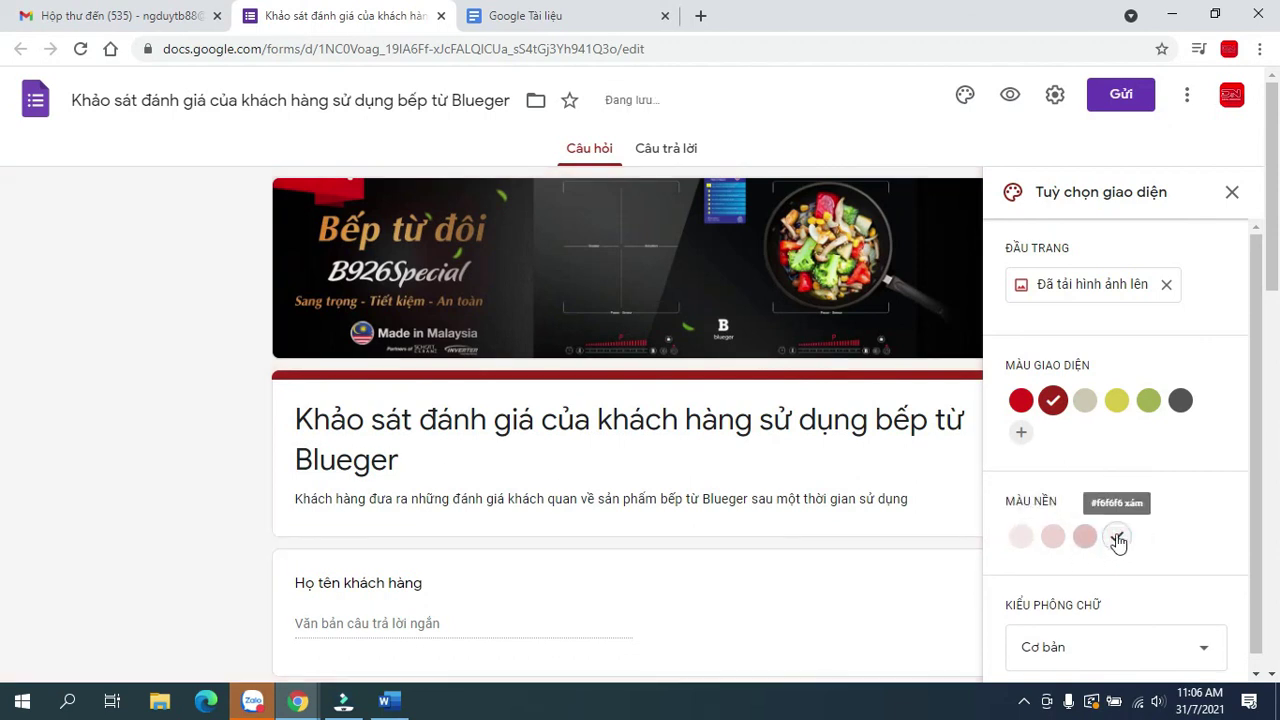
{"action": "left_click", "coordinate": [1085, 536]}
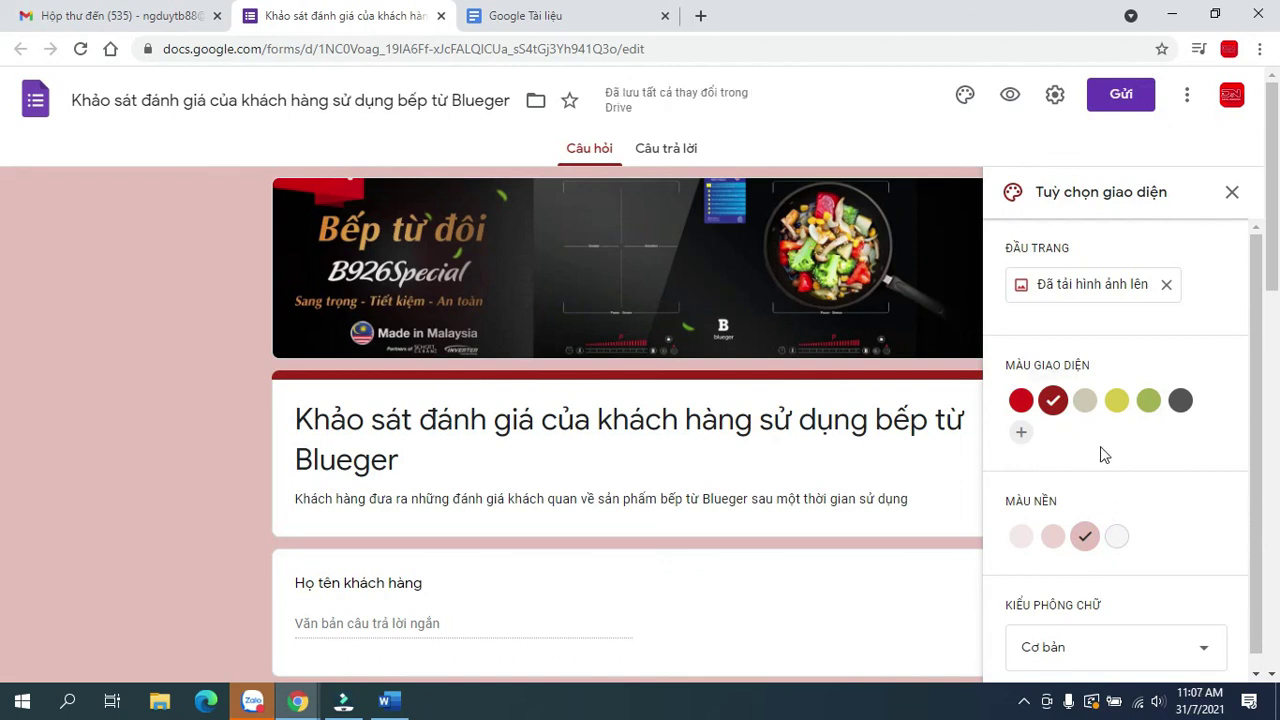
View the font styles offered for the form, keep Cơ bản, and close the theme options.
{"action": "left_click", "coordinate": [1196, 653]}
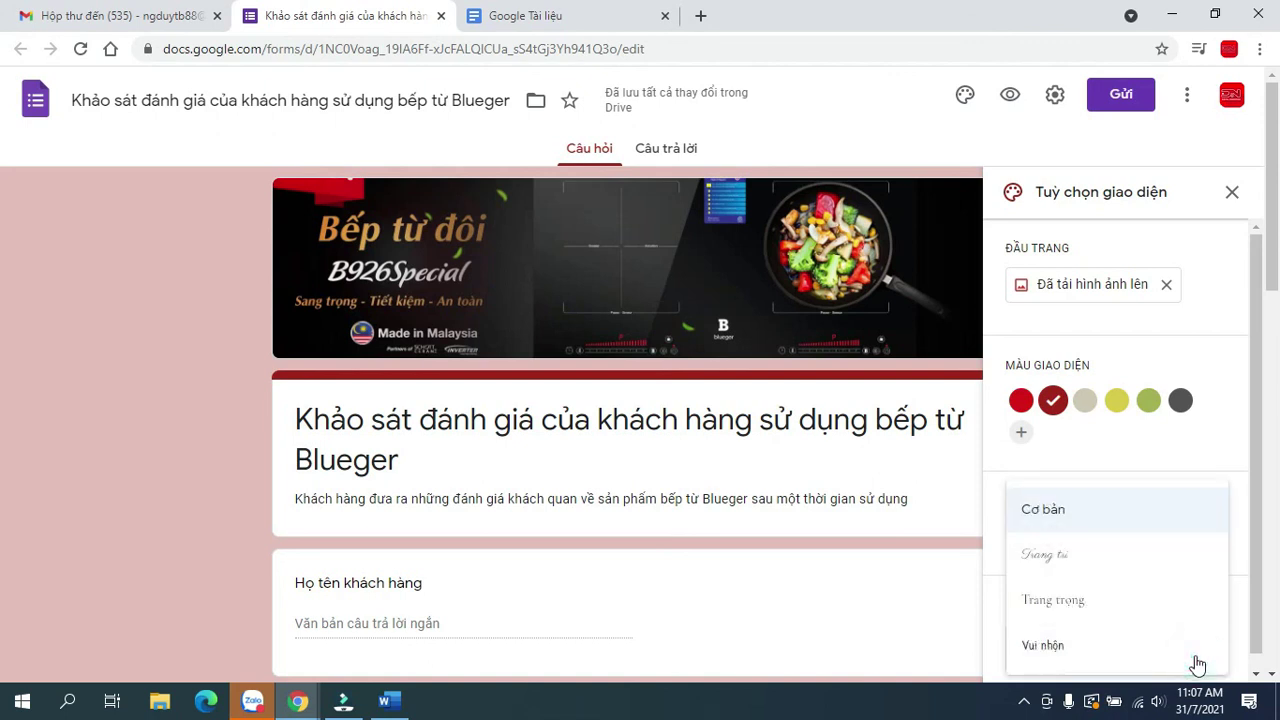
{"action": "left_click", "coordinate": [1157, 440]}
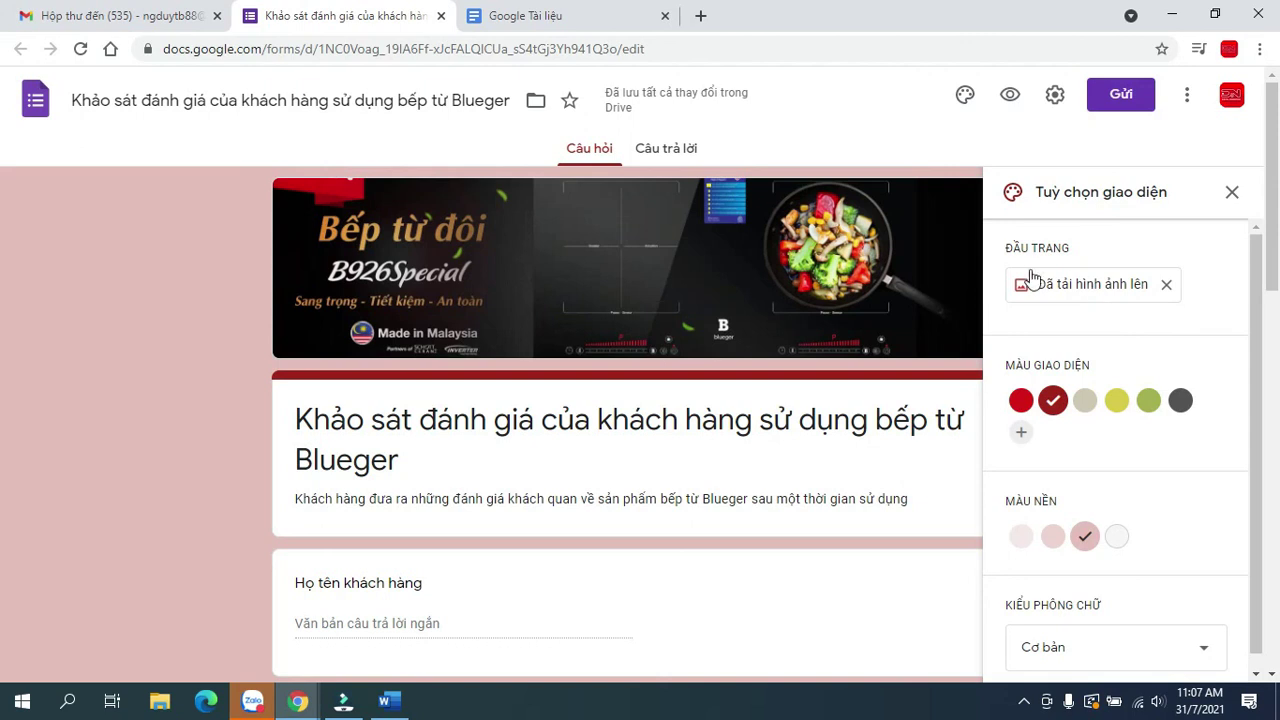
{"action": "left_click", "coordinate": [964, 94]}
Preview the survey as a respondent and review it from the header image through to the final question.
{"action": "left_click", "coordinate": [1010, 94]}
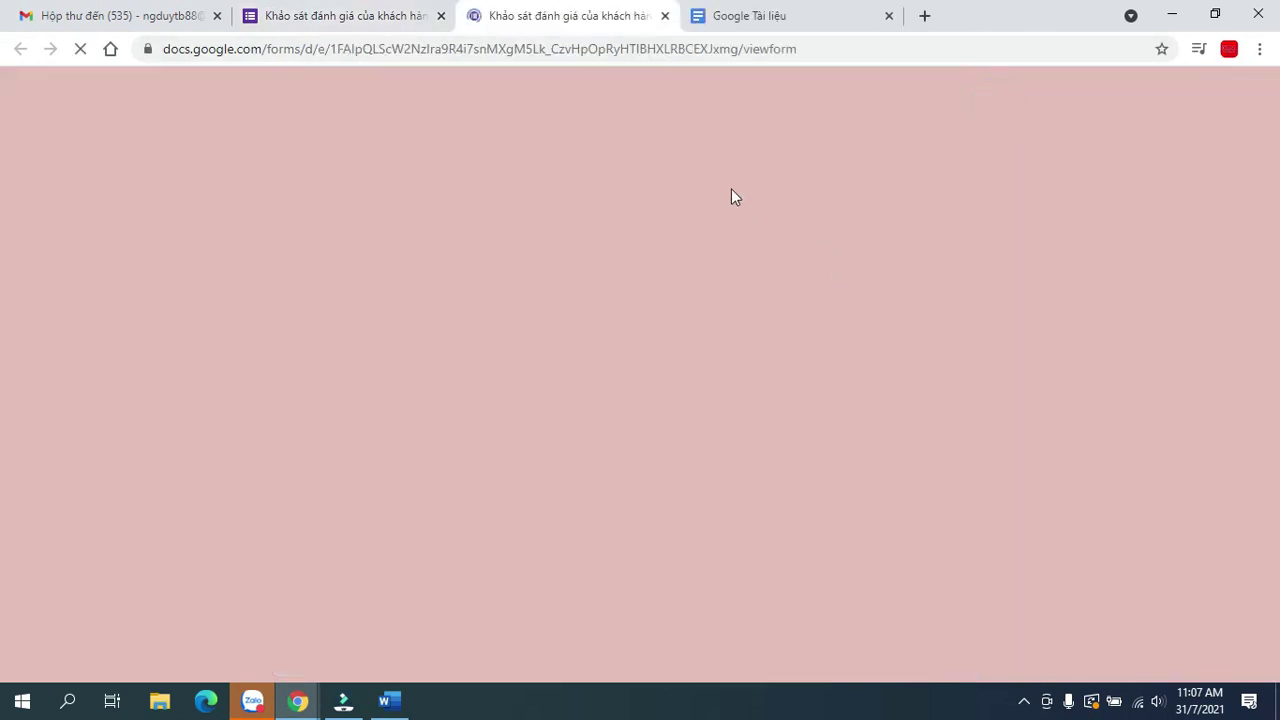
{"action": "scroll", "coordinate": [893, 330], "scroll_direction": "down", "scroll_amount": 2}
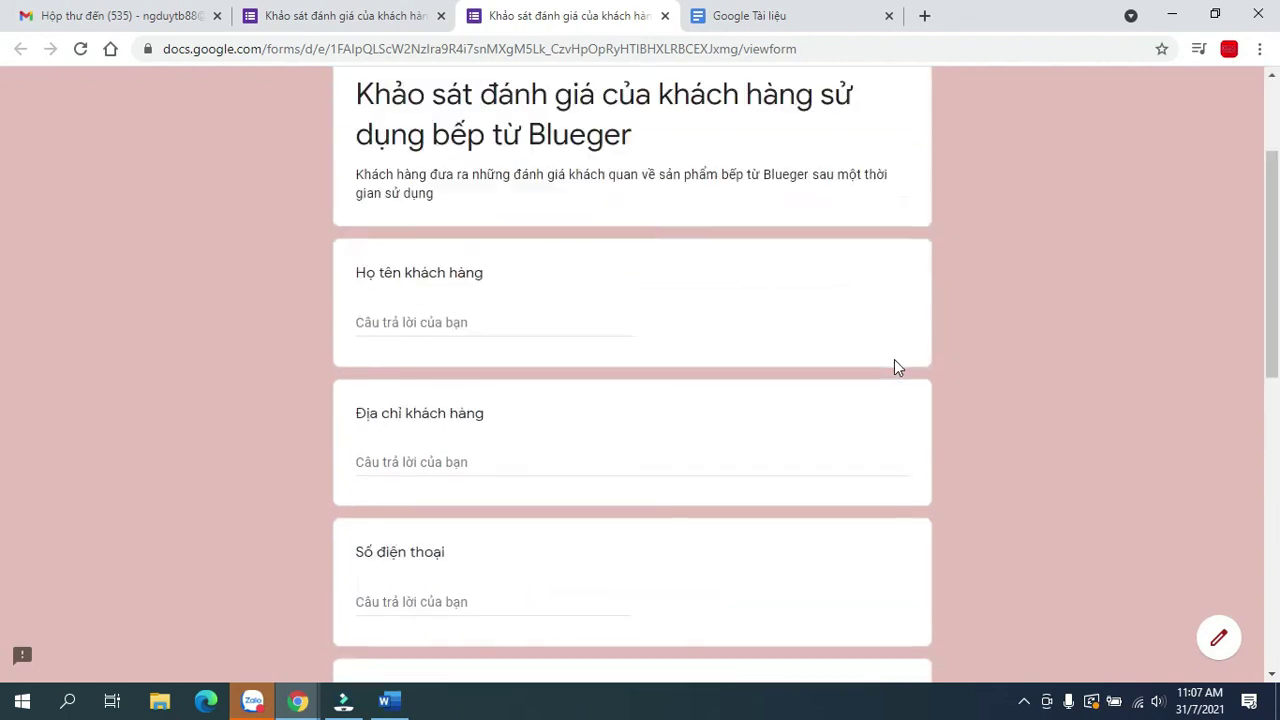
{"action": "scroll", "coordinate": [894, 365], "scroll_direction": "down", "scroll_amount": 10}
{"action": "scroll", "coordinate": [729, 391], "scroll_direction": "up", "scroll_amount": 1}
{"action": "scroll", "coordinate": [723, 409], "scroll_direction": "down", "scroll_amount": 1}
{"action": "scroll", "coordinate": [757, 407], "scroll_direction": "up", "scroll_amount": 2}
{"action": "scroll", "coordinate": [757, 407], "scroll_direction": "up", "scroll_amount": 8}
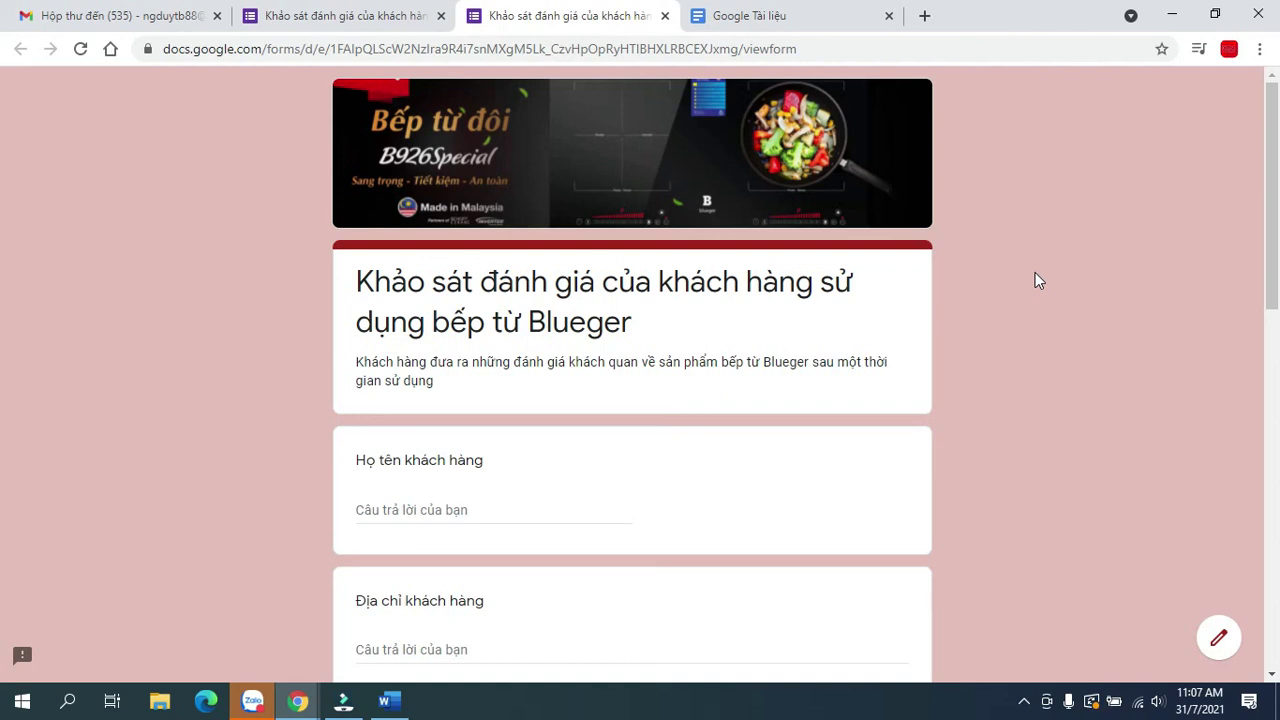
{"action": "scroll", "coordinate": [700, 400], "scroll_direction": "down", "scroll_amount": 5}
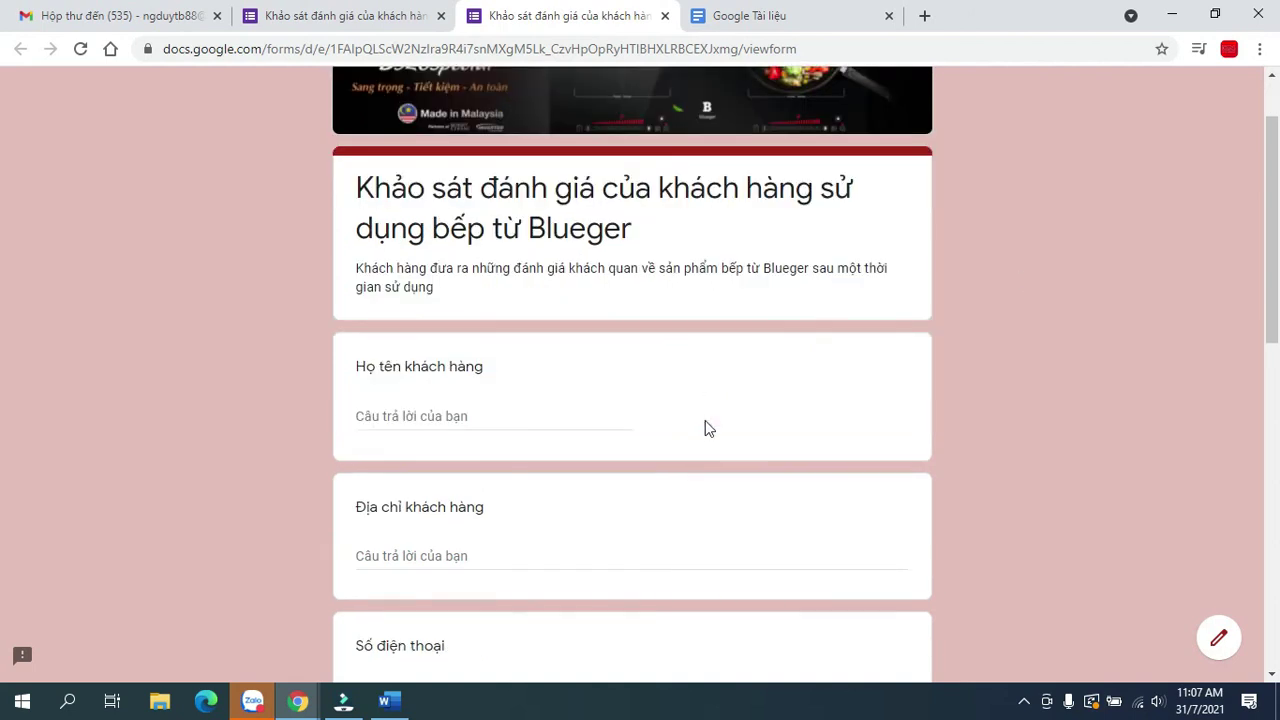
{"action": "scroll", "coordinate": [712, 398], "scroll_direction": "down", "scroll_amount": 5}
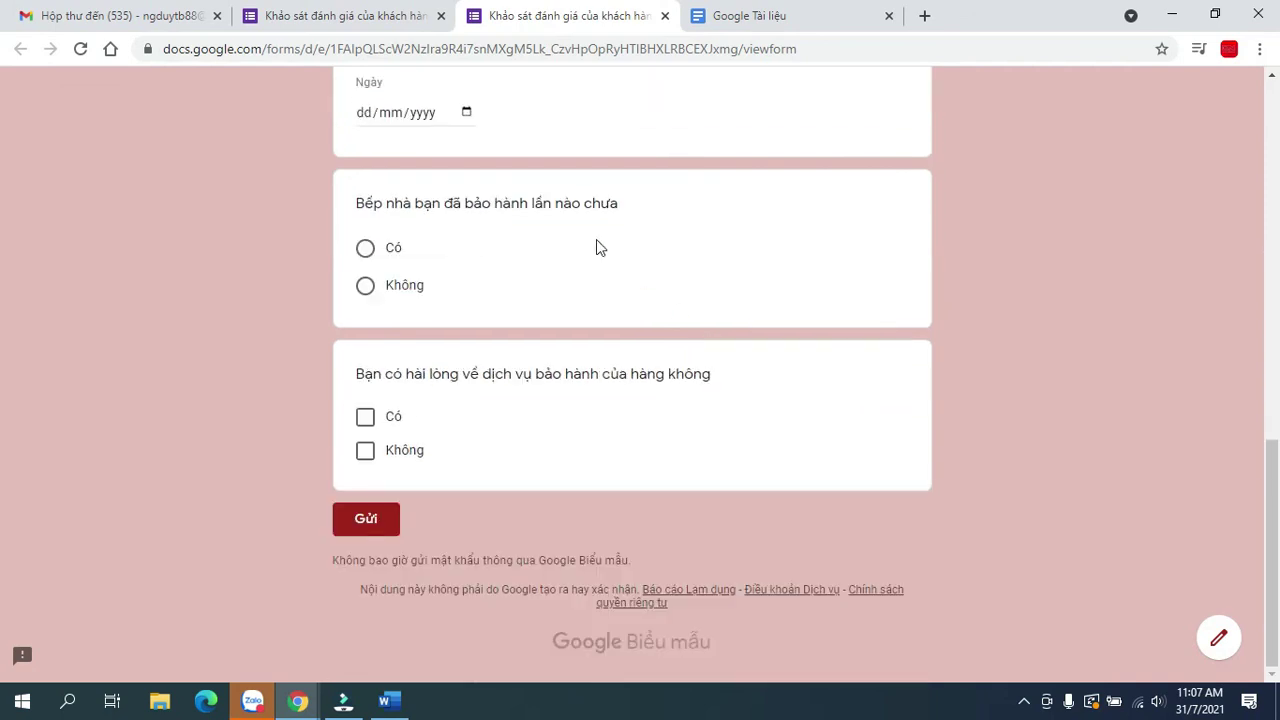
Return to the form editor, check the collected responses, and go back to the questions.
{"action": "left_click", "coordinate": [345, 20]}
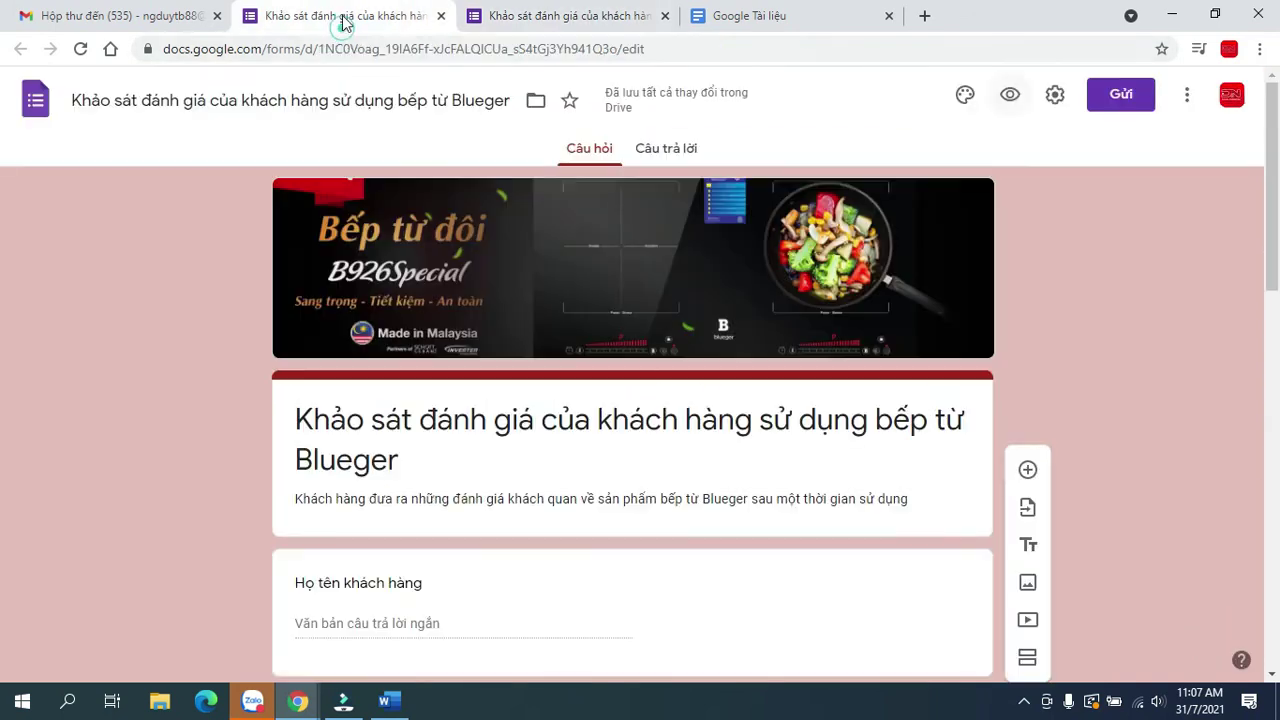
{"action": "left_click", "coordinate": [676, 156]}
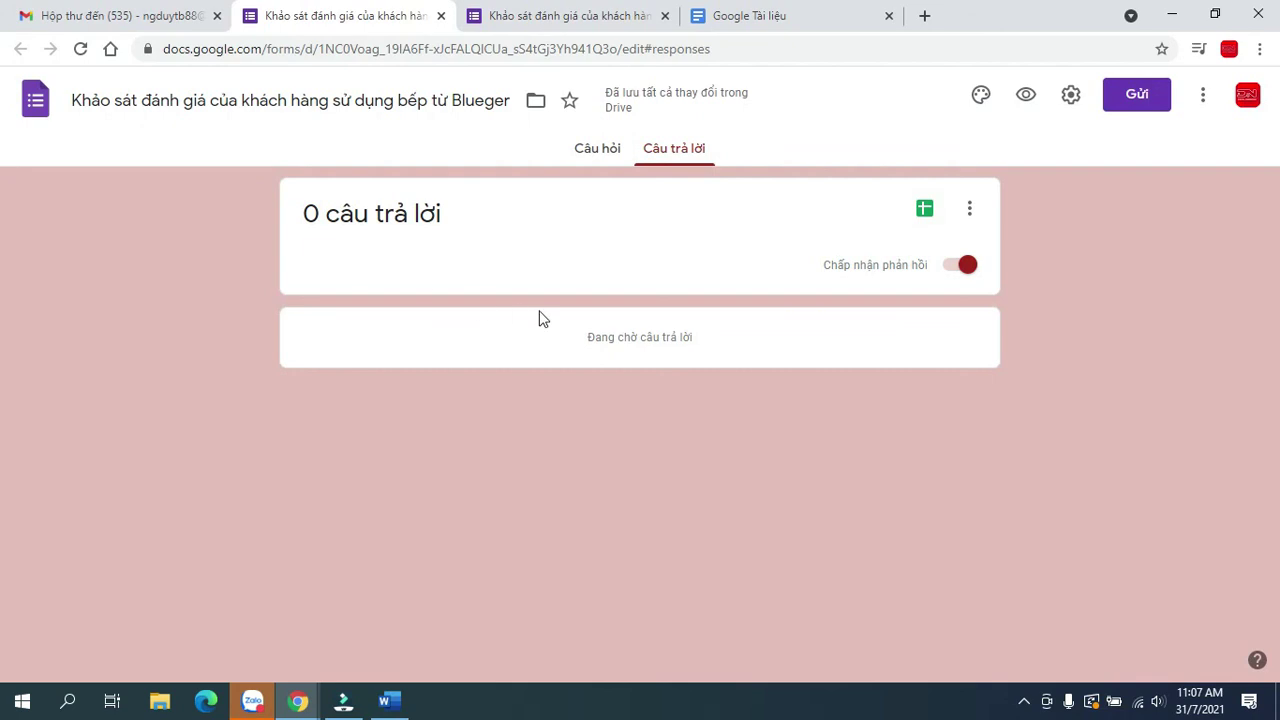
{"action": "left_click", "coordinate": [600, 150]}
Open the form's sending options and generate a shortened URL for its share link.
{"action": "left_click", "coordinate": [1120, 96]}
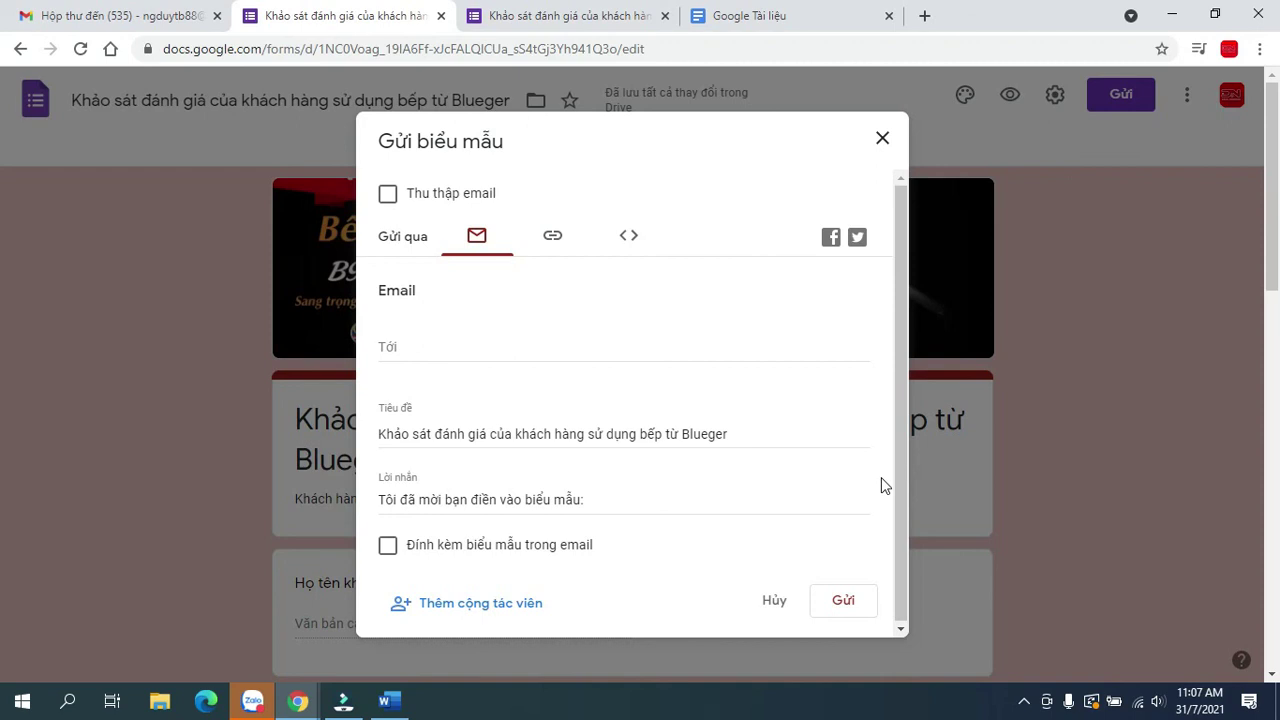
{"action": "left_click", "coordinate": [549, 342]}
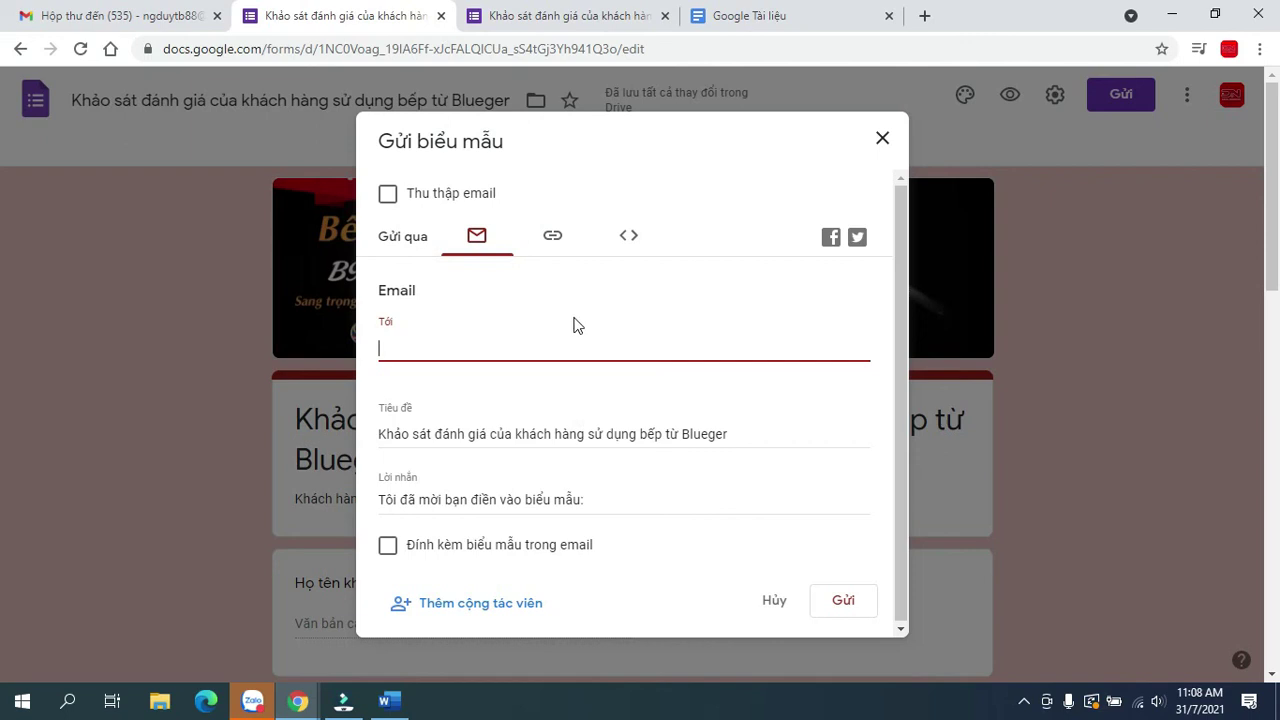
{"action": "left_click", "coordinate": [552, 244]}
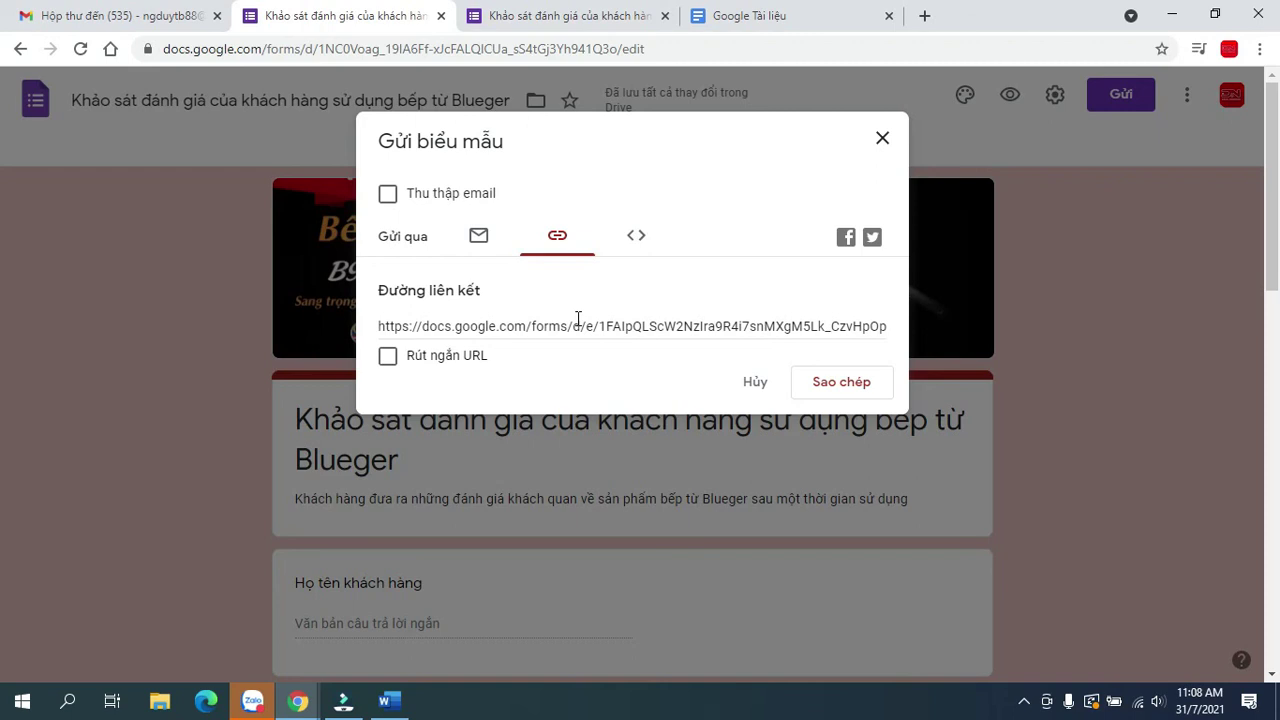
{"action": "left_click", "coordinate": [388, 356]}
{"action": "left_click", "coordinate": [471, 357]}
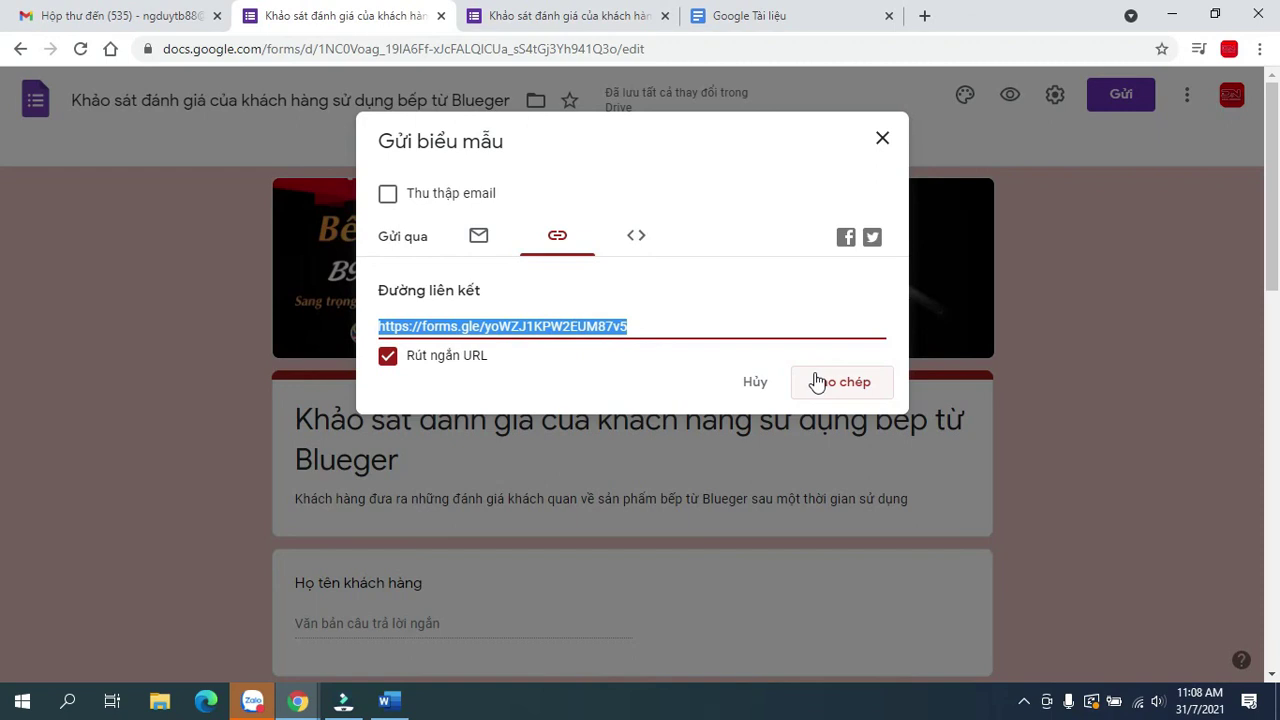
Choose email as the sending method and include the form in the email.
{"action": "left_click", "coordinate": [482, 240]}
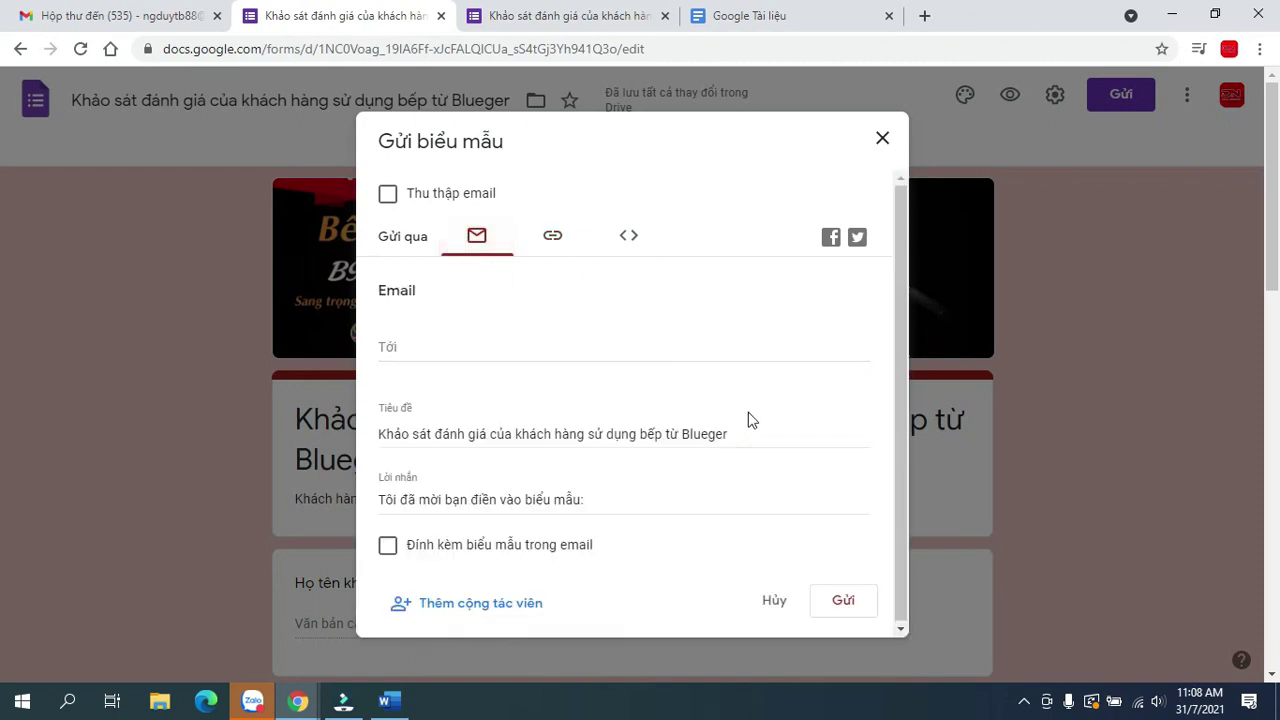
{"action": "left_click", "coordinate": [610, 342]}
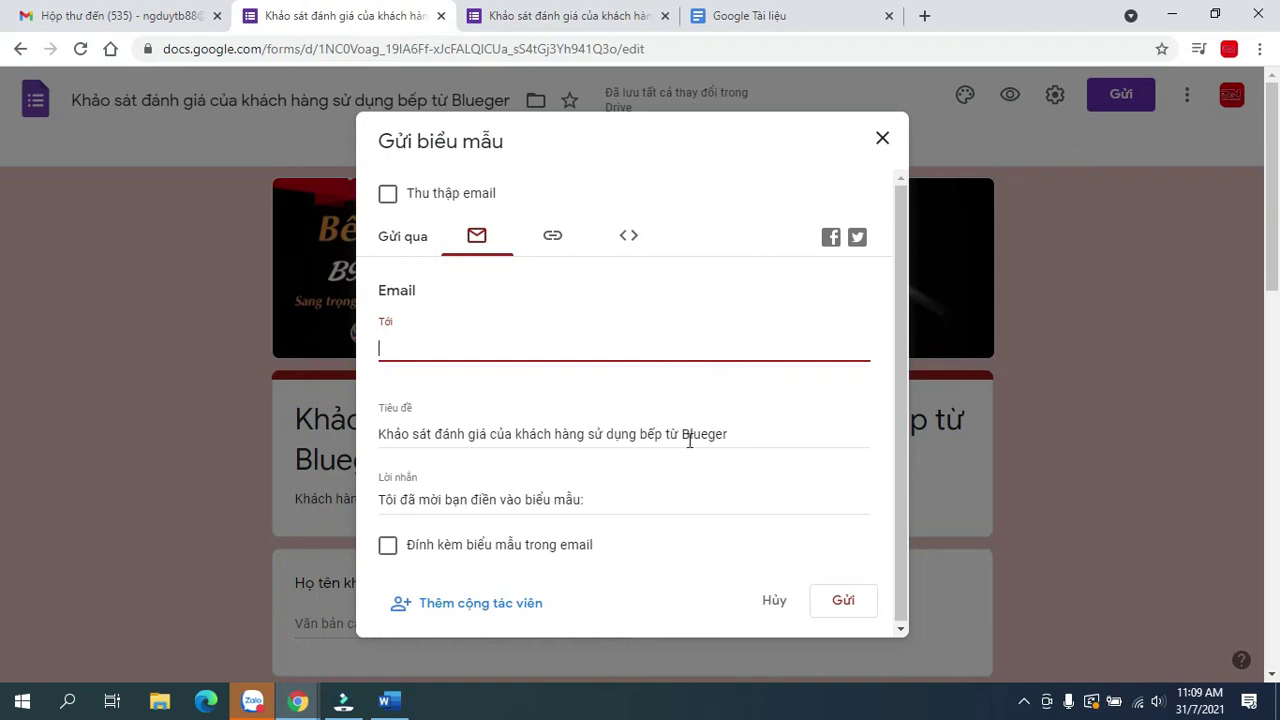
{"action": "left_click", "coordinate": [388, 548]}
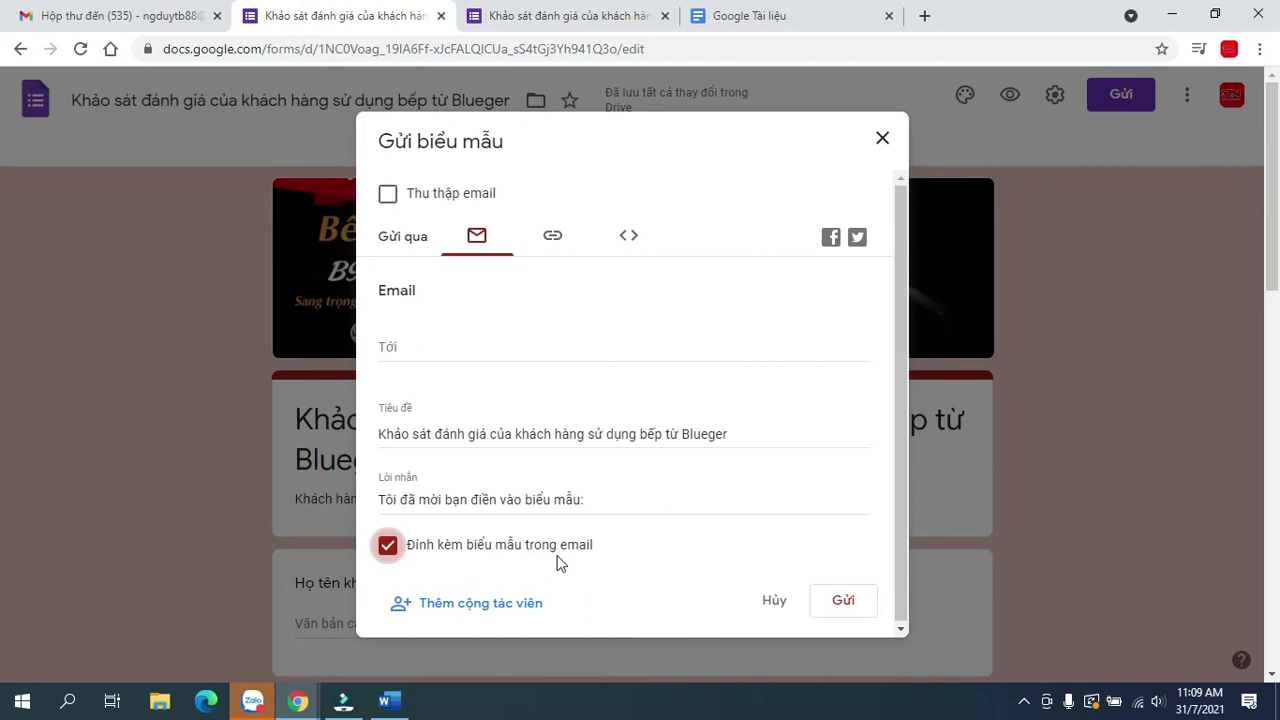
Check the survey's respondent view from its top, then return to the email sending options and select the subject text.
{"action": "left_click", "coordinate": [560, 26]}
{"action": "scroll", "coordinate": [435, 224], "scroll_direction": "up", "scroll_amount": 10}
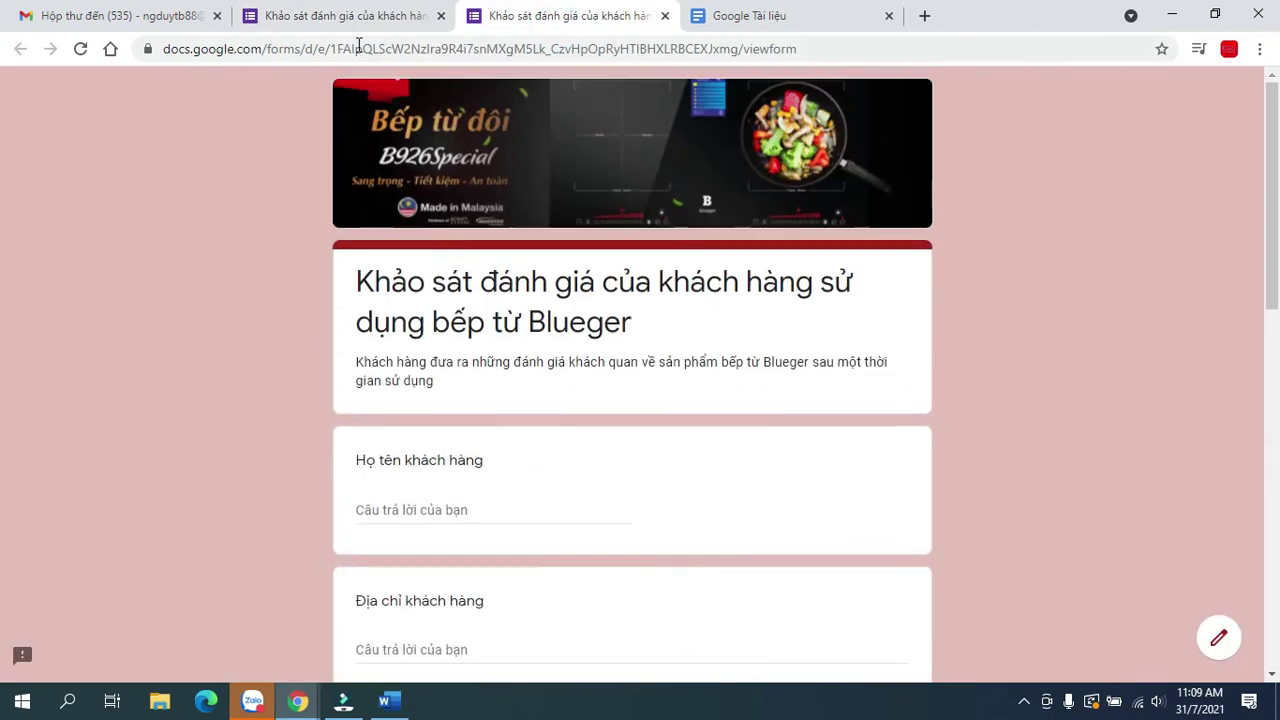
{"action": "left_click", "coordinate": [348, 18]}
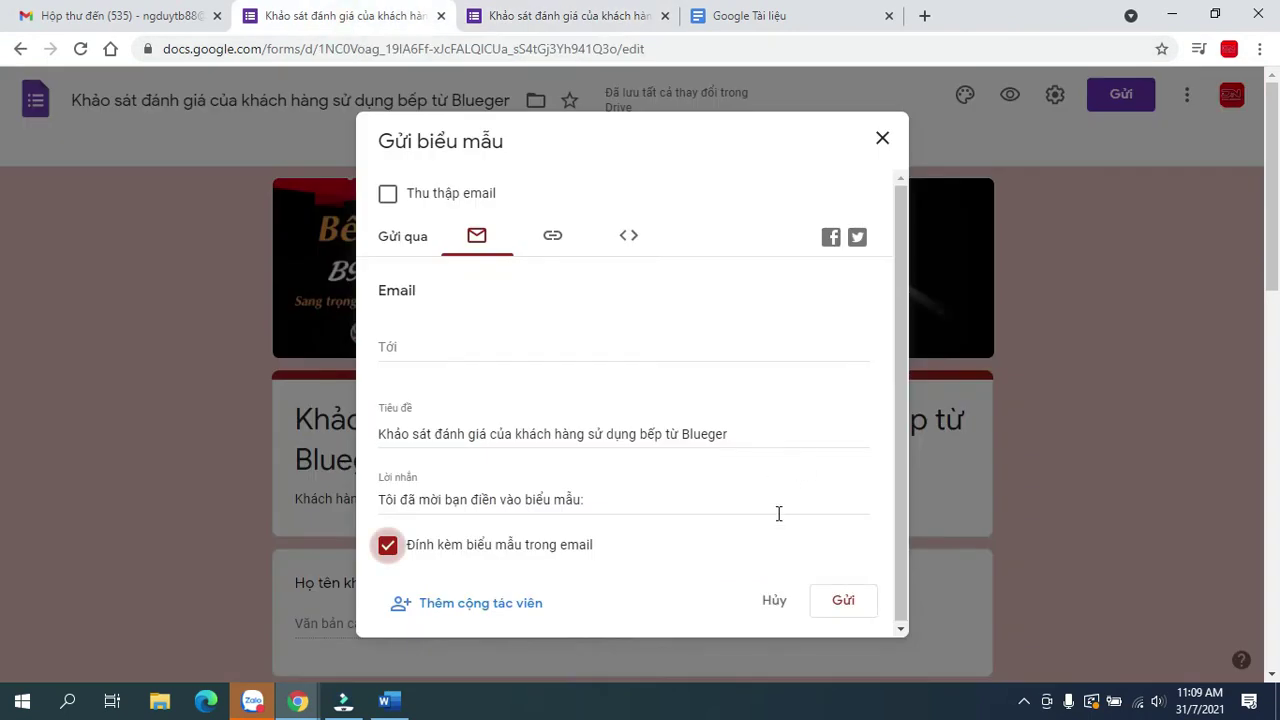
{"action": "left_click_drag", "start_coordinate": [746, 425], "coordinate": [372, 436]}
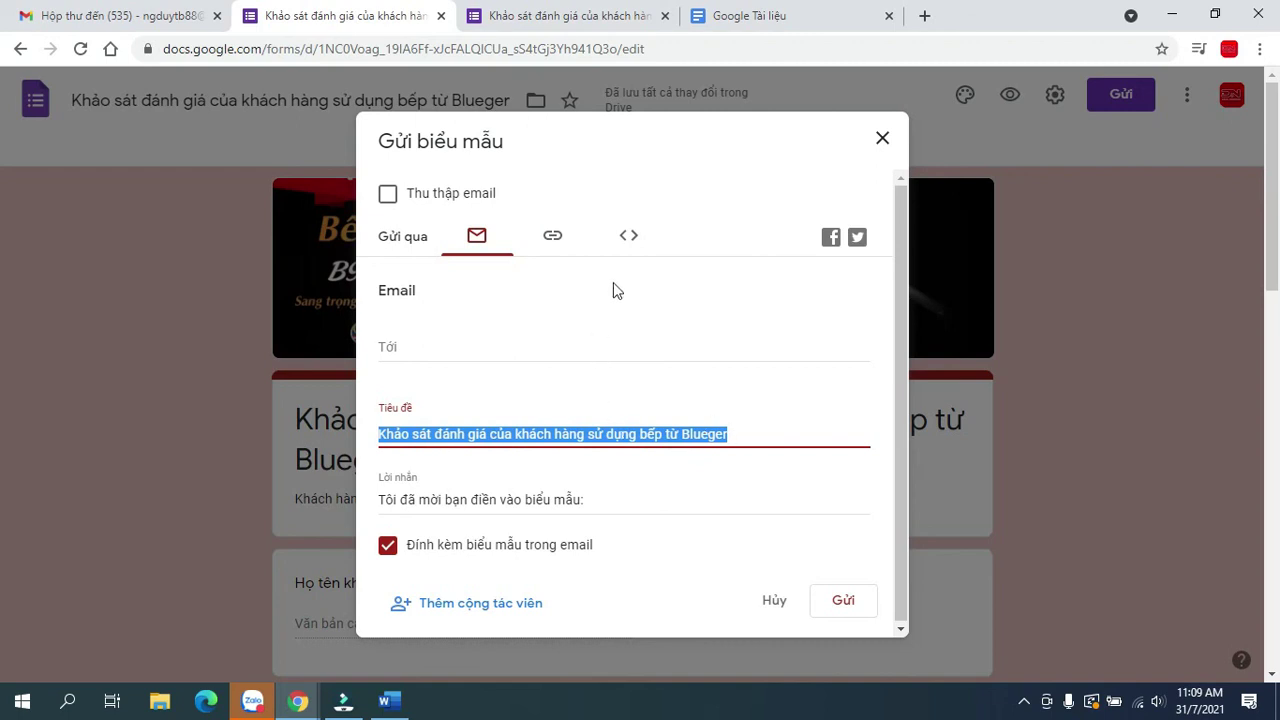
View the form's HTML embed code in the sending options, then close them.
{"action": "left_click", "coordinate": [628, 240]}
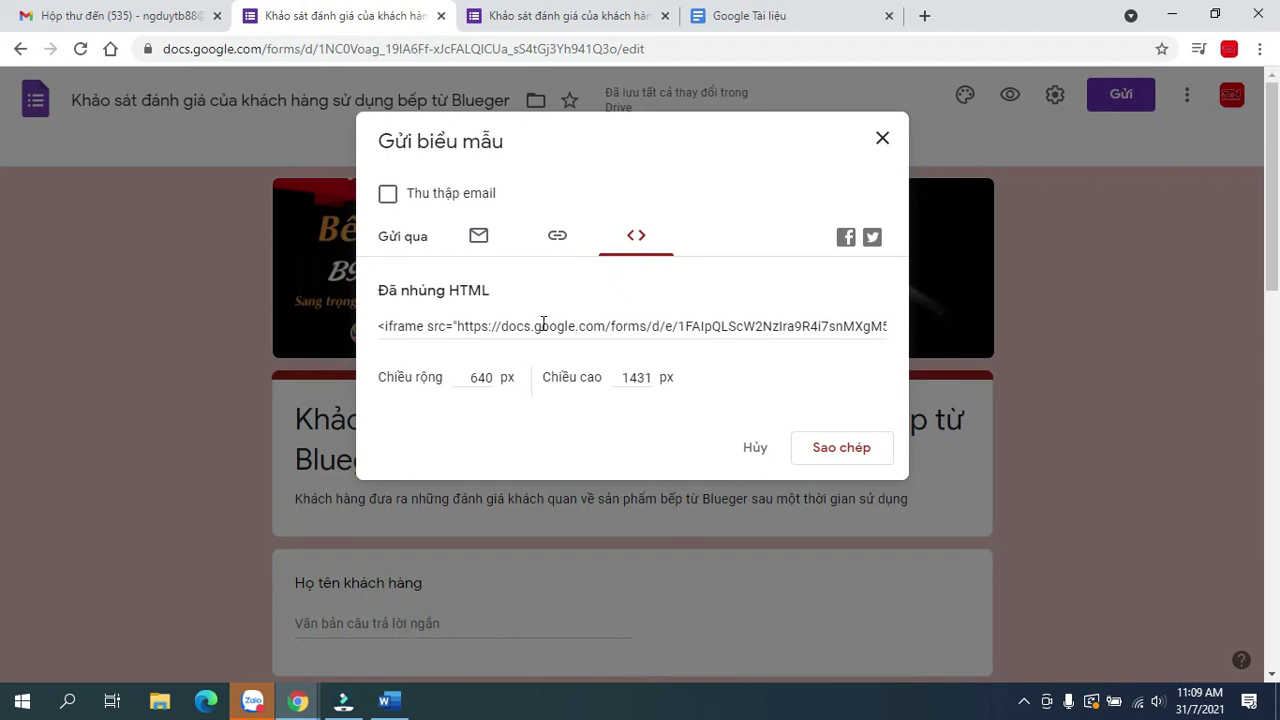
{"action": "left_click", "coordinate": [392, 325]}
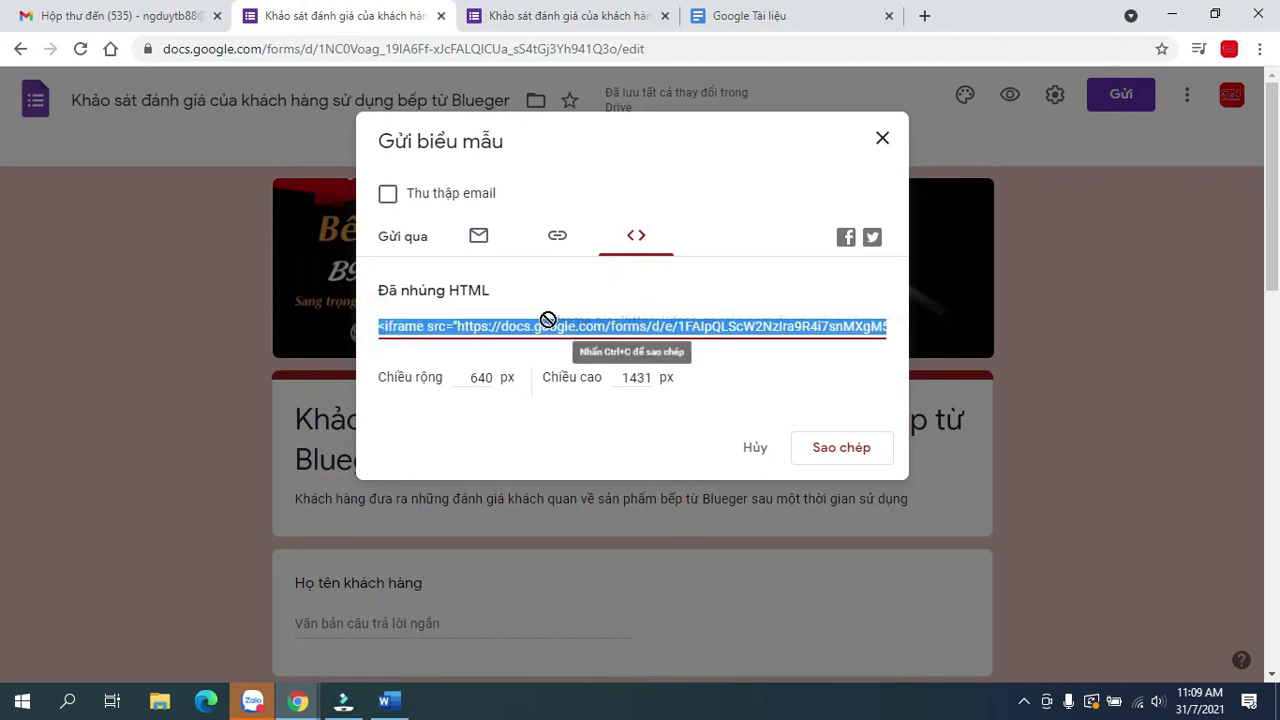
{"action": "left_click", "coordinate": [765, 369]}
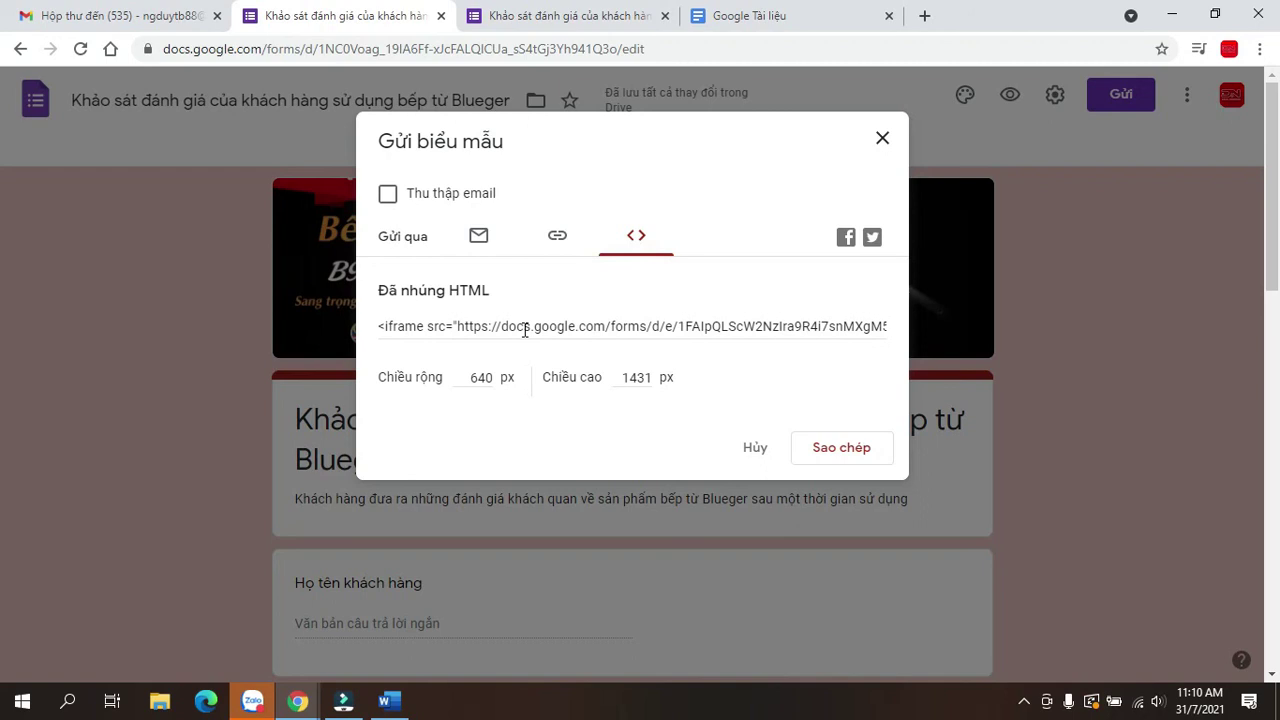
{"action": "left_click", "coordinate": [881, 142]}
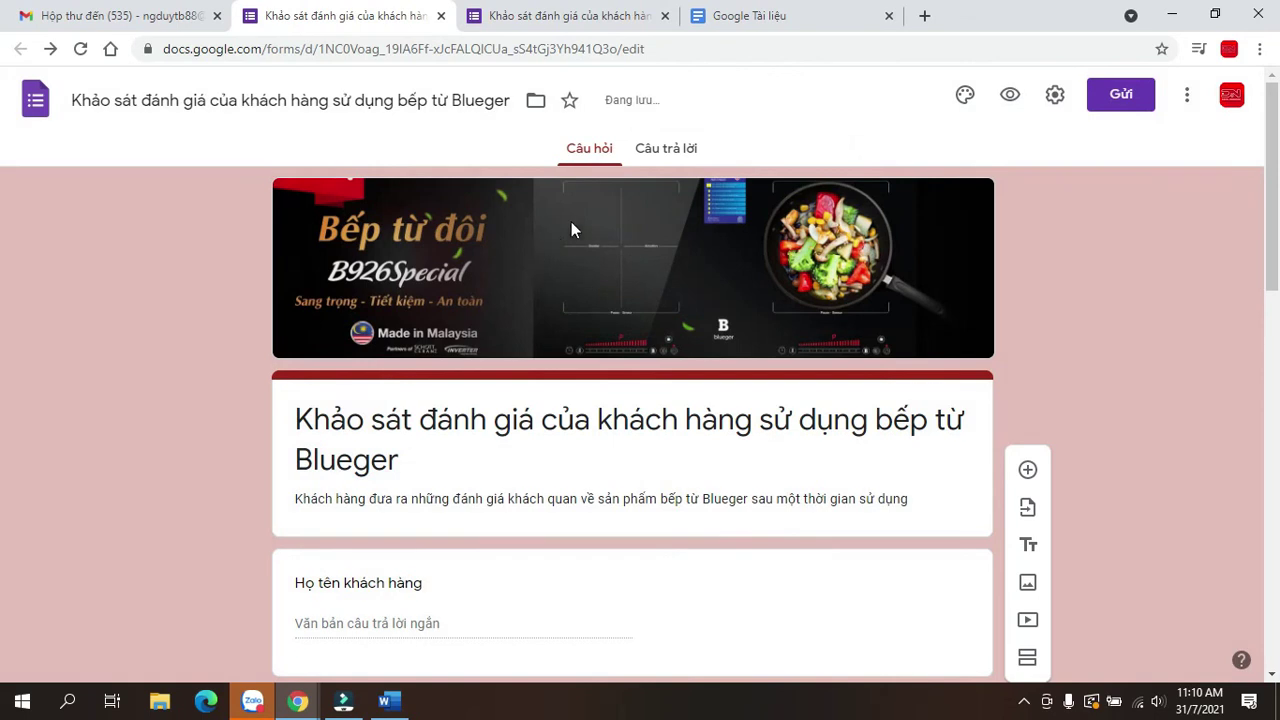
Create a new spreadsheet as the destination for the form's responses and look over its column headings.
{"action": "left_click", "coordinate": [679, 158]}
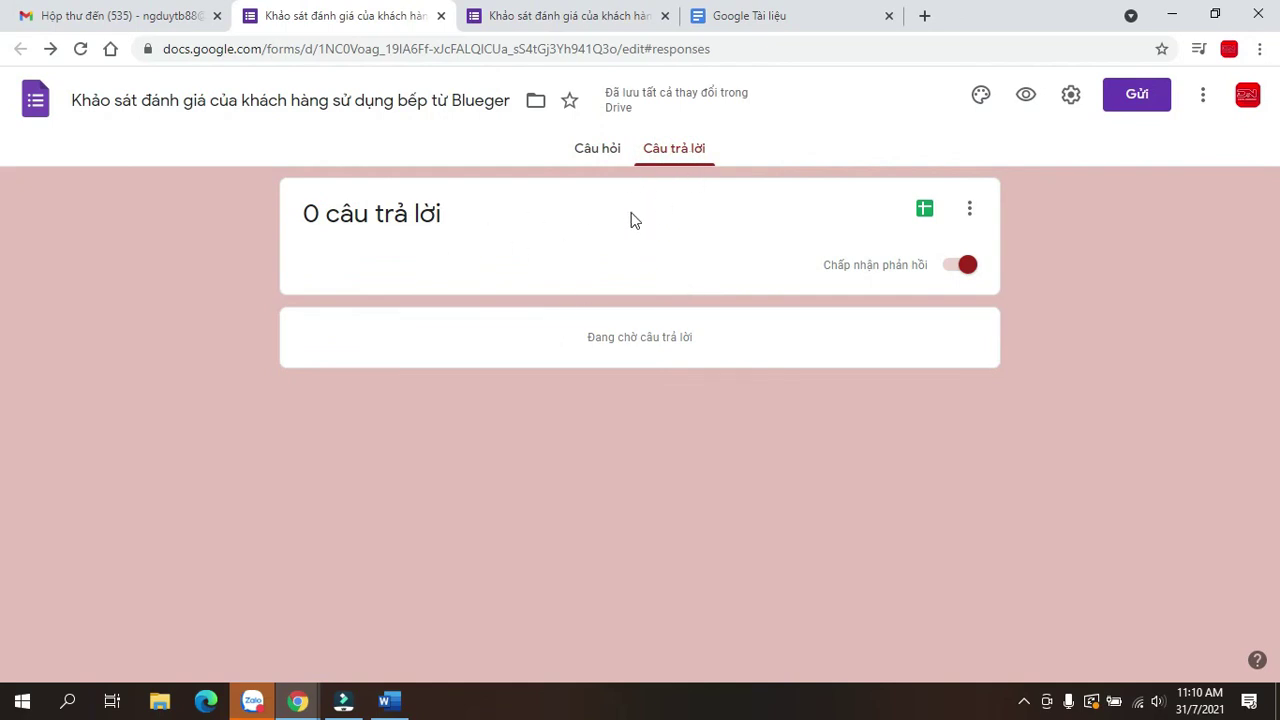
{"action": "left_click_drag", "start_coordinate": [300, 211], "coordinate": [456, 219]}
{"action": "left_click", "coordinate": [509, 233]}
{"action": "left_click", "coordinate": [924, 214]}
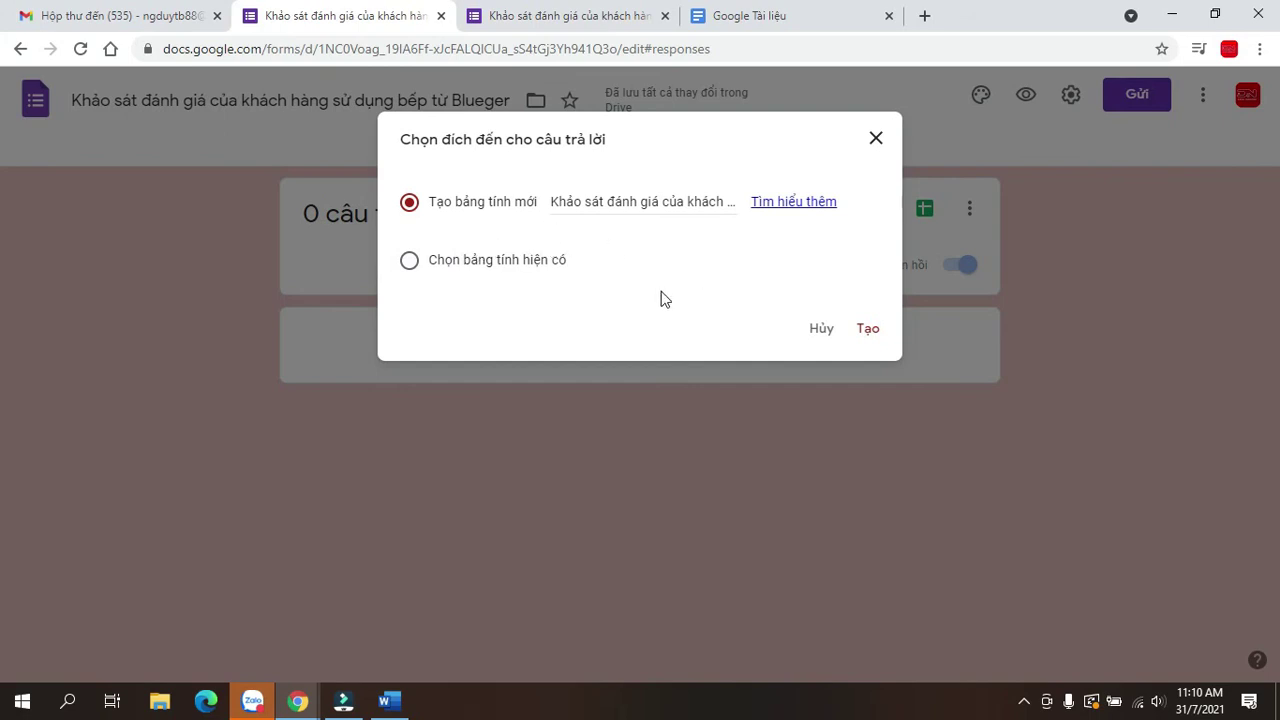
{"action": "left_click", "coordinate": [866, 330]}
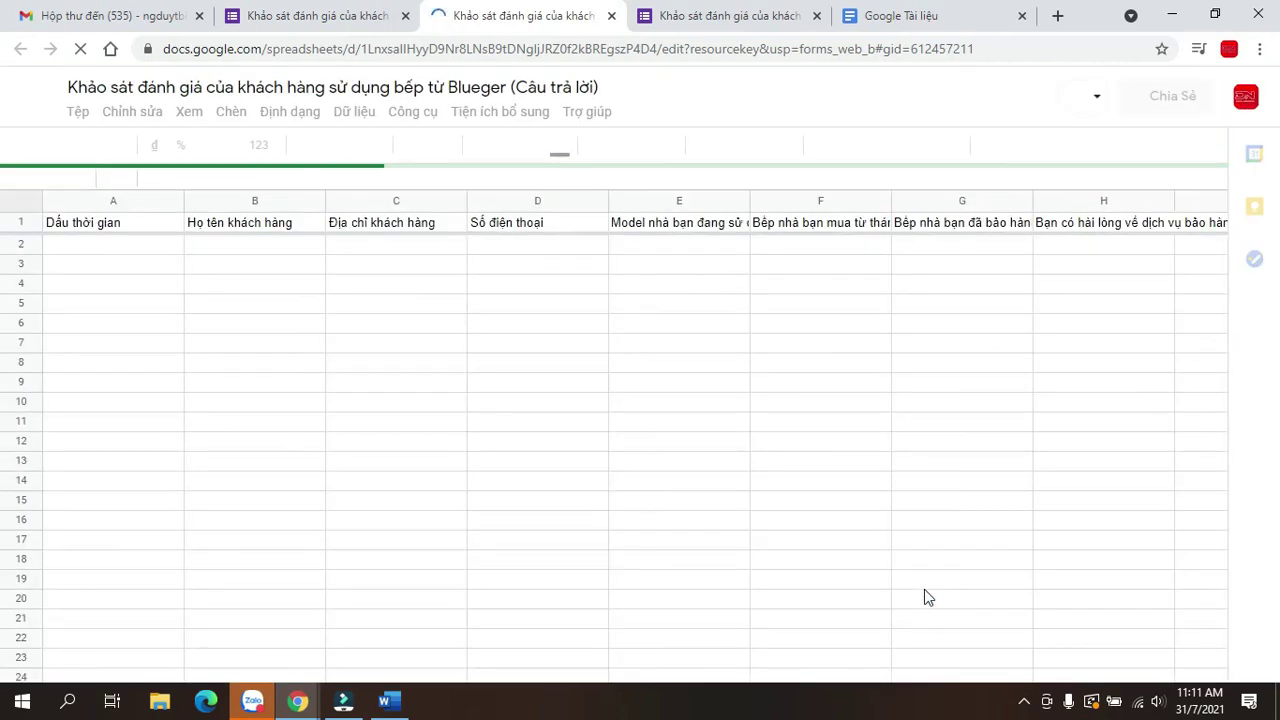
{"action": "left_click", "coordinate": [56, 245]}
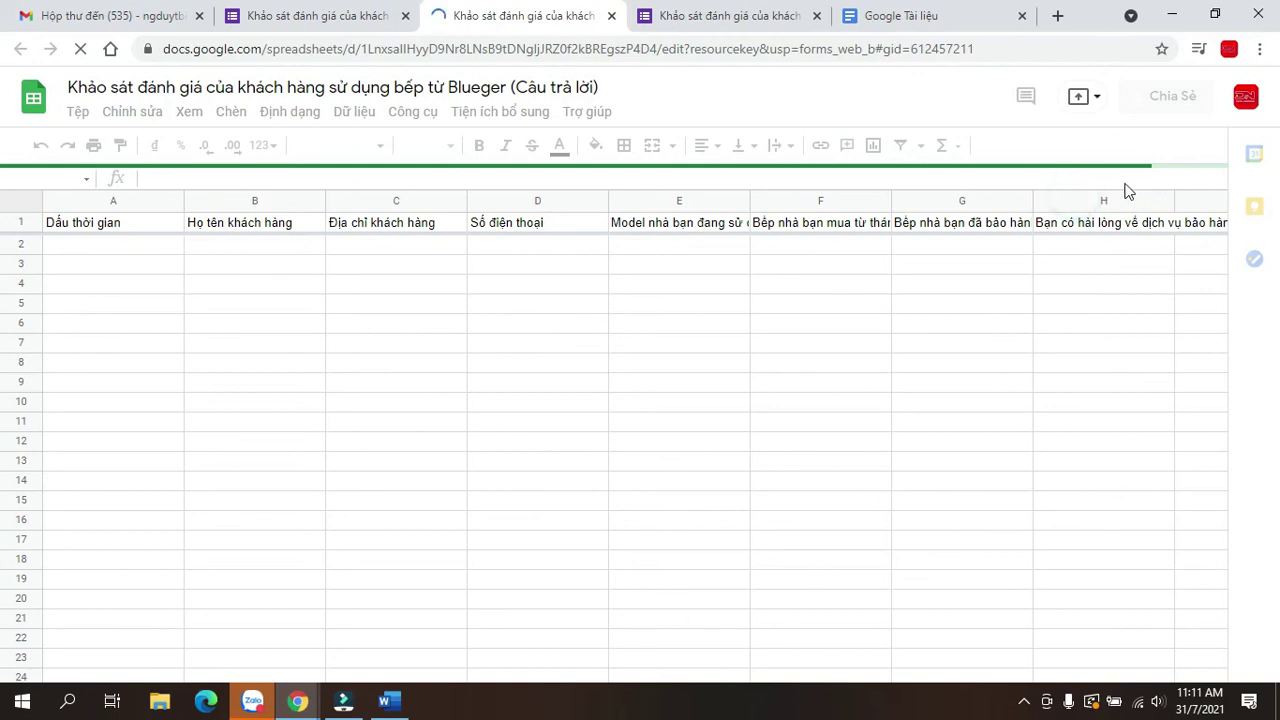
{"action": "left_click", "coordinate": [1154, 200]}
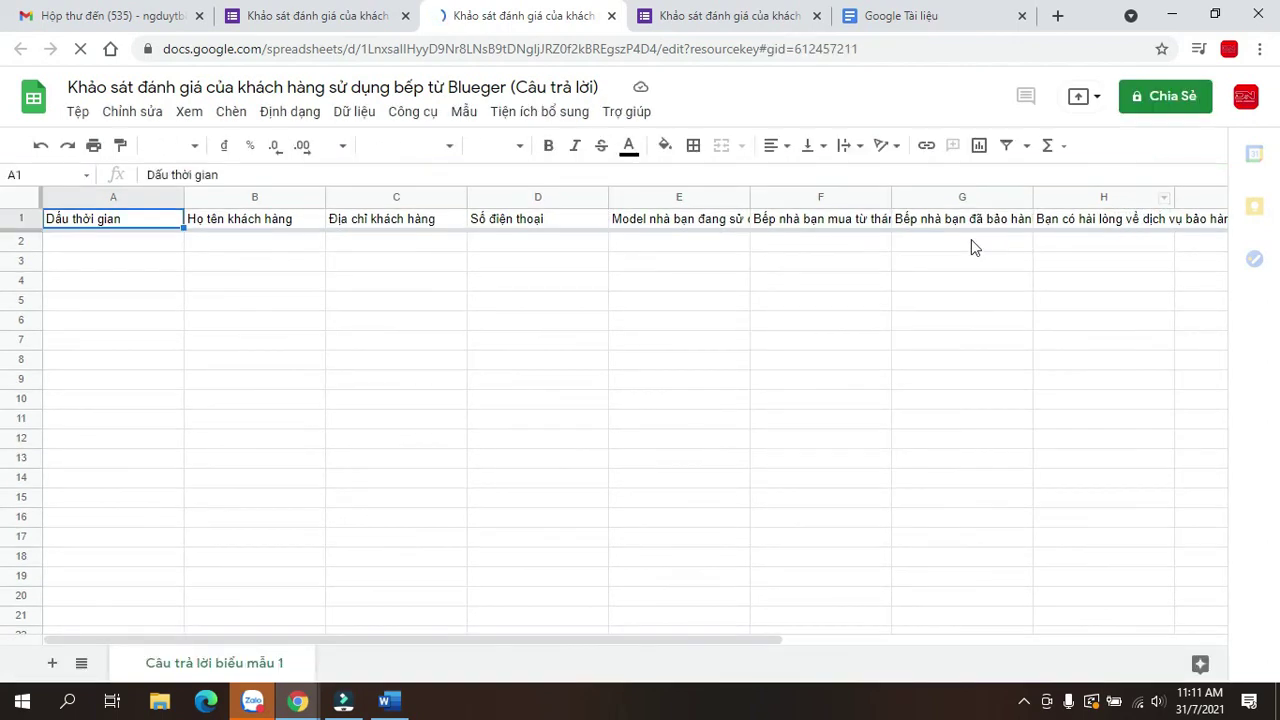
Switch to the Word document, read the benefits on data statistics and sharing, and return to the response spreadsheet.
{"action": "left_click", "coordinate": [389, 701]}
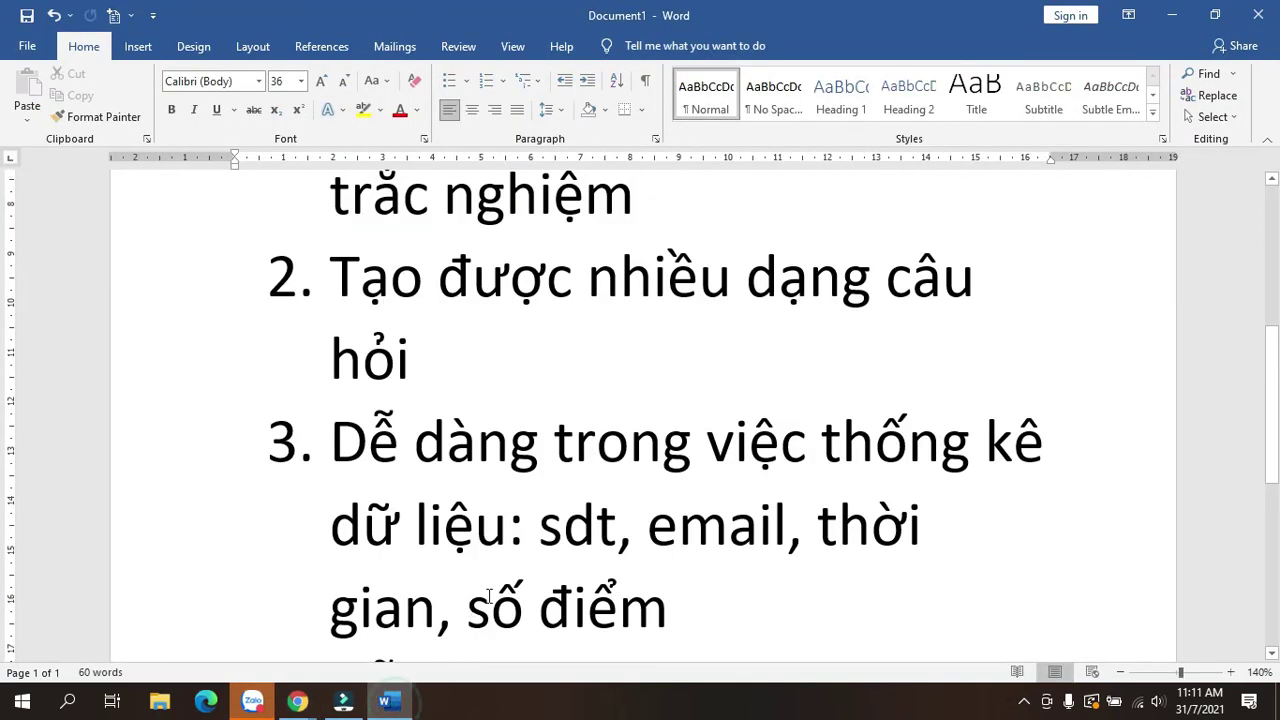
{"action": "scroll", "coordinate": [866, 454], "scroll_direction": "down", "scroll_amount": 1}
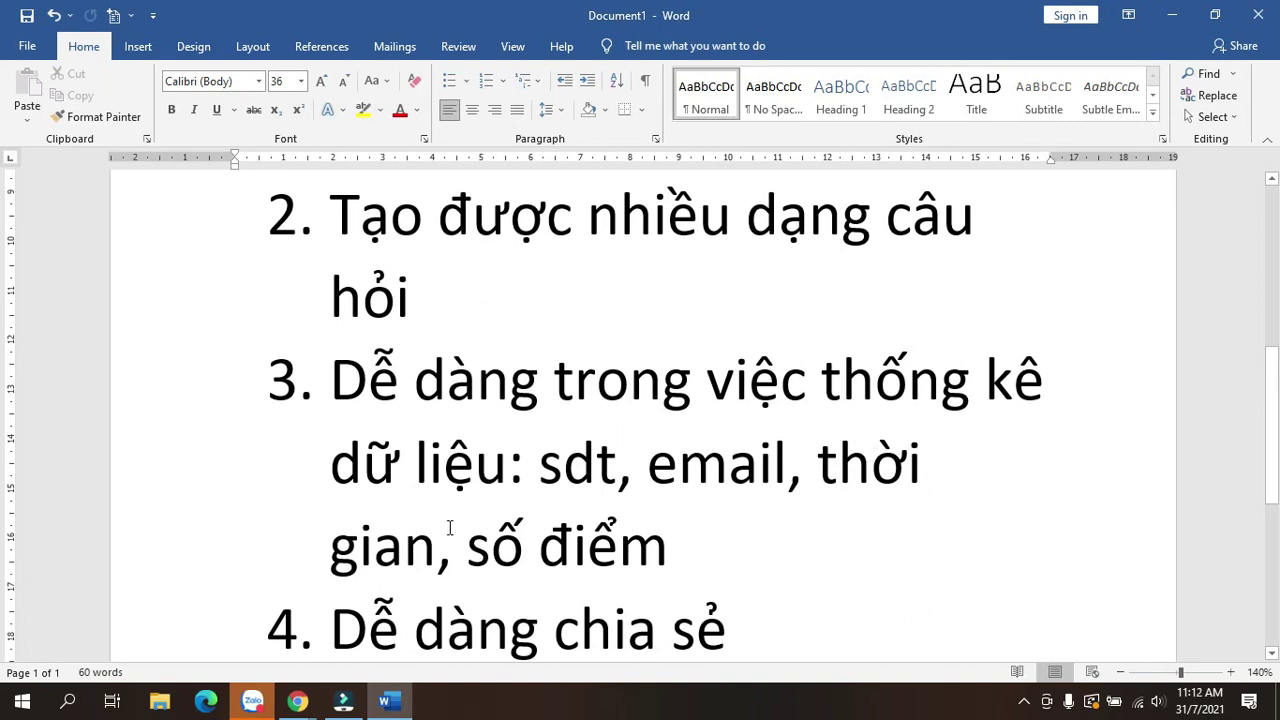
{"action": "left_click", "coordinate": [1172, 15]}
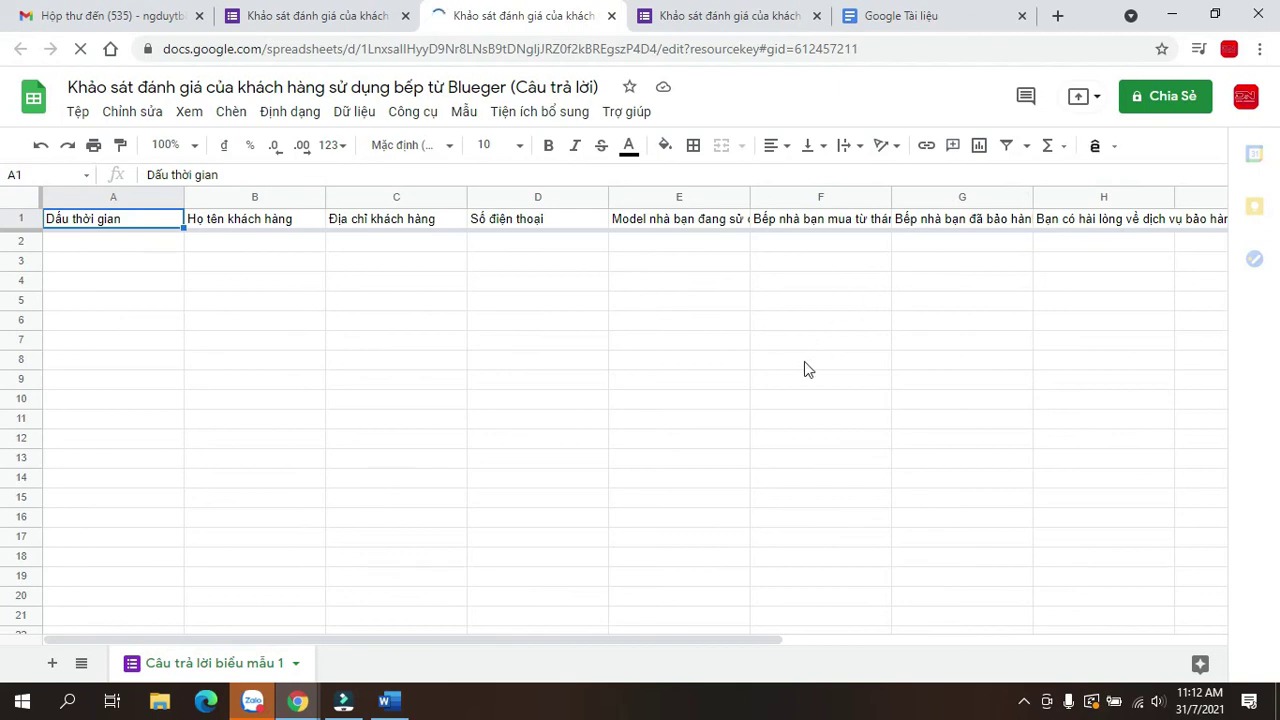
{"action": "left_click", "coordinate": [388, 700]}
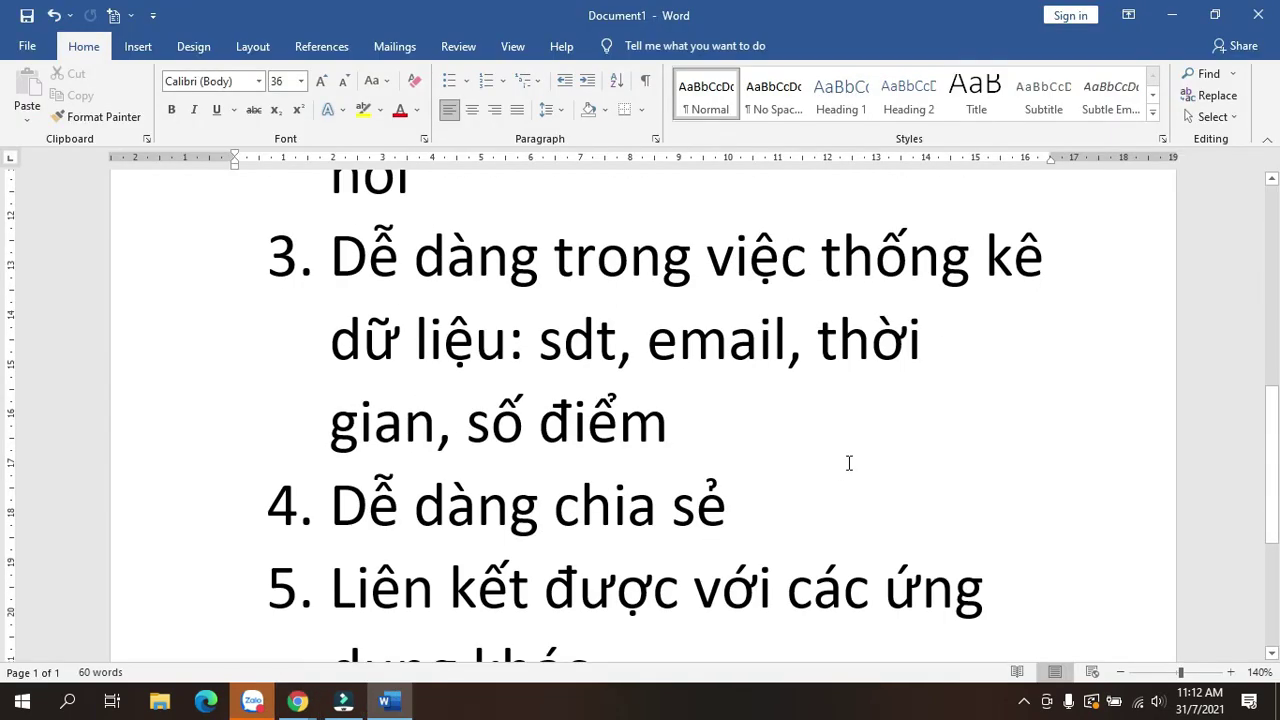
{"action": "scroll", "coordinate": [860, 466], "scroll_direction": "down", "scroll_amount": 1}
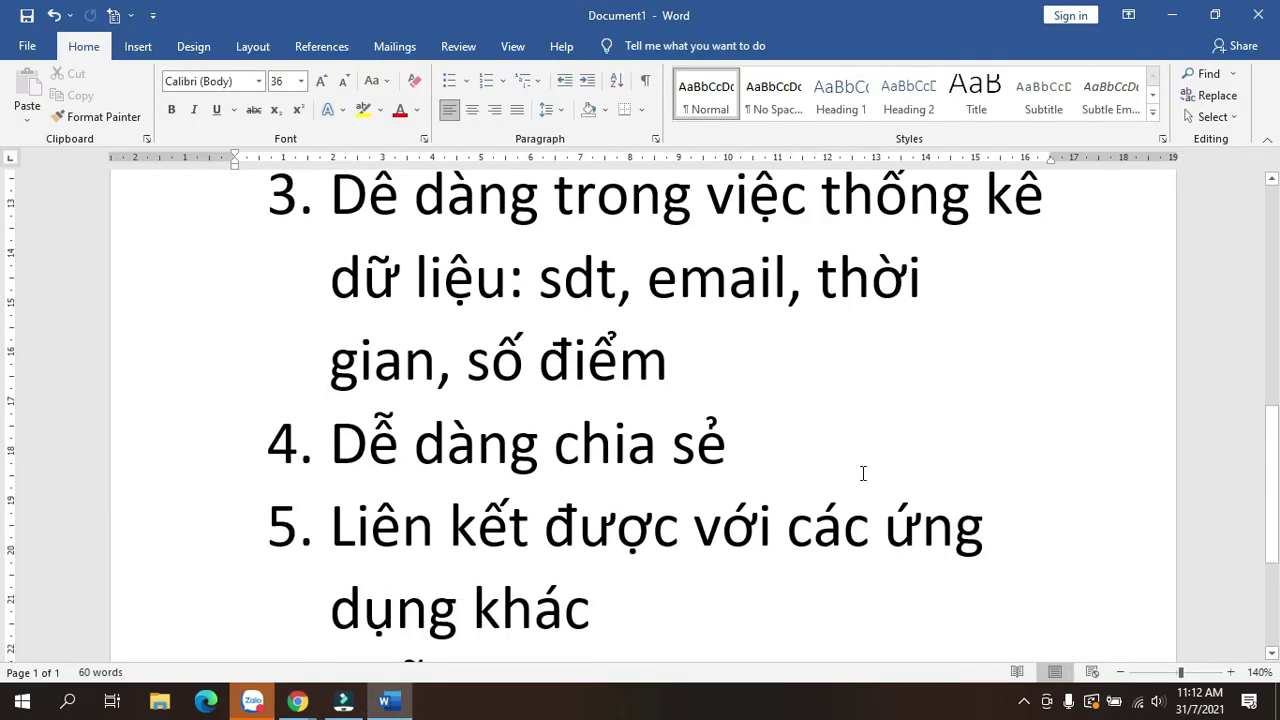
{"action": "left_click", "coordinate": [1172, 15]}
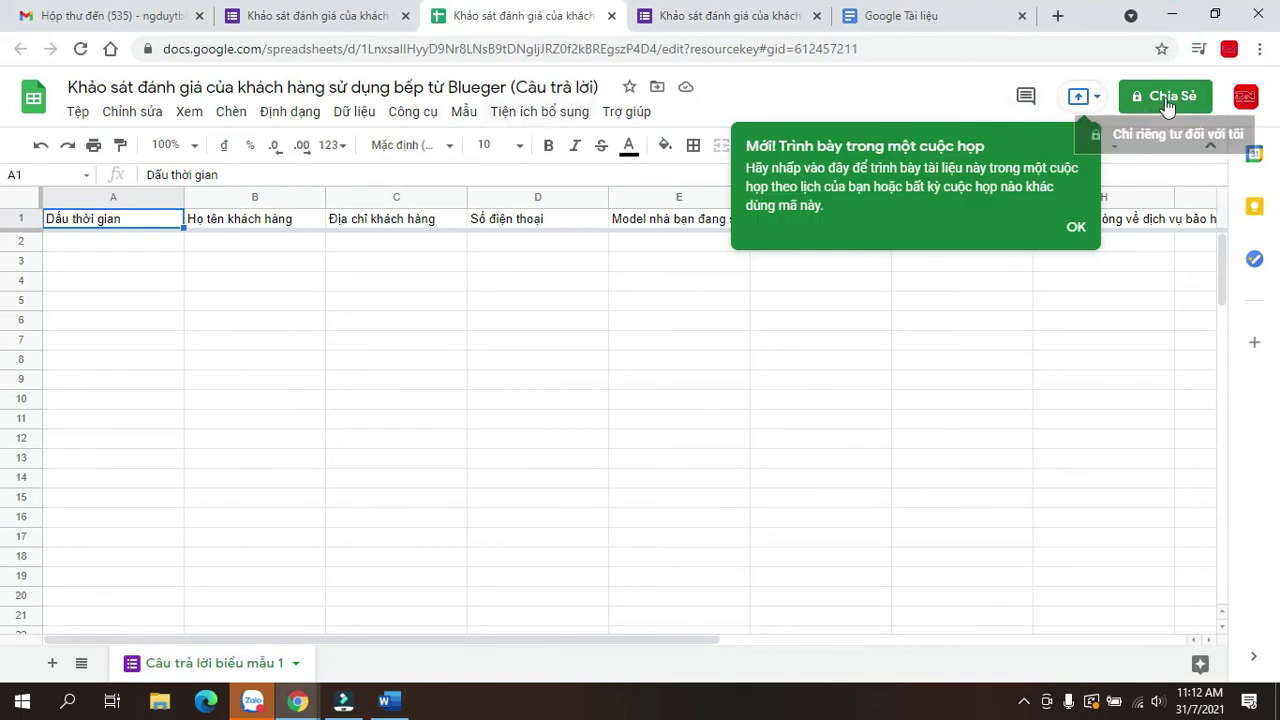
Switch between the form editor and the respondent view, bringing the editor back to the questions.
{"action": "left_click", "coordinate": [340, 22]}
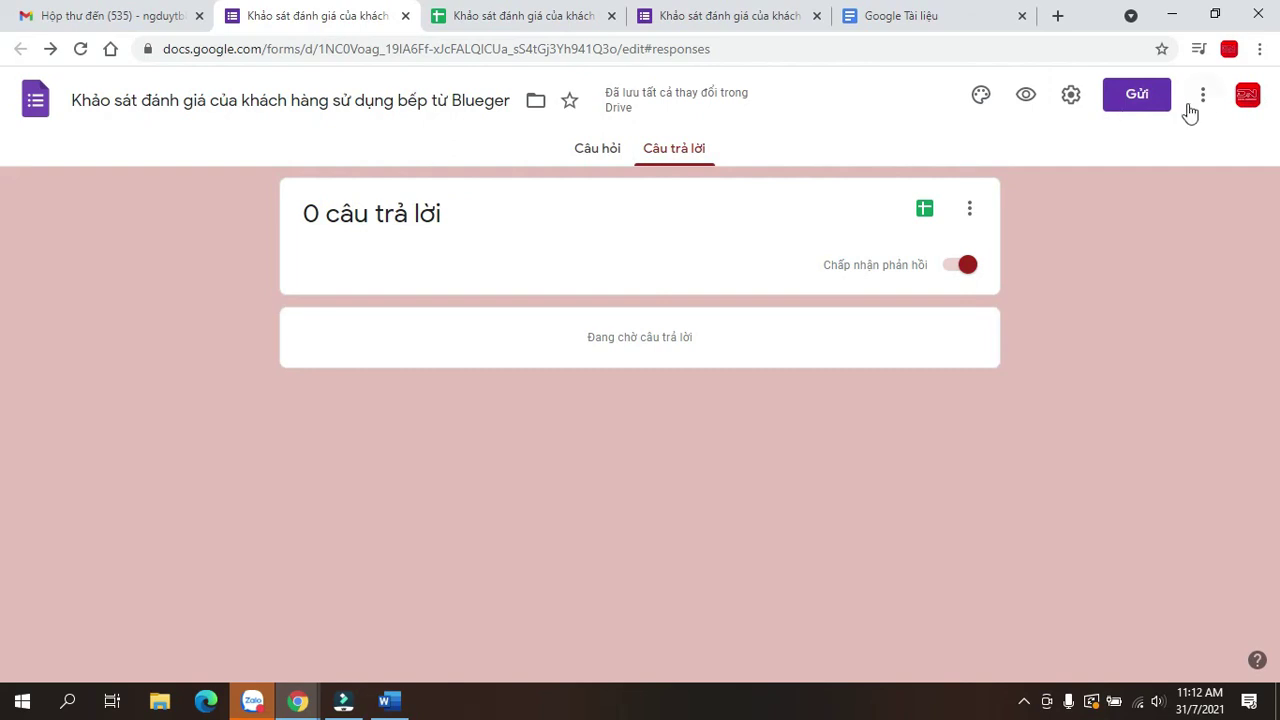
{"action": "left_click", "coordinate": [664, 22]}
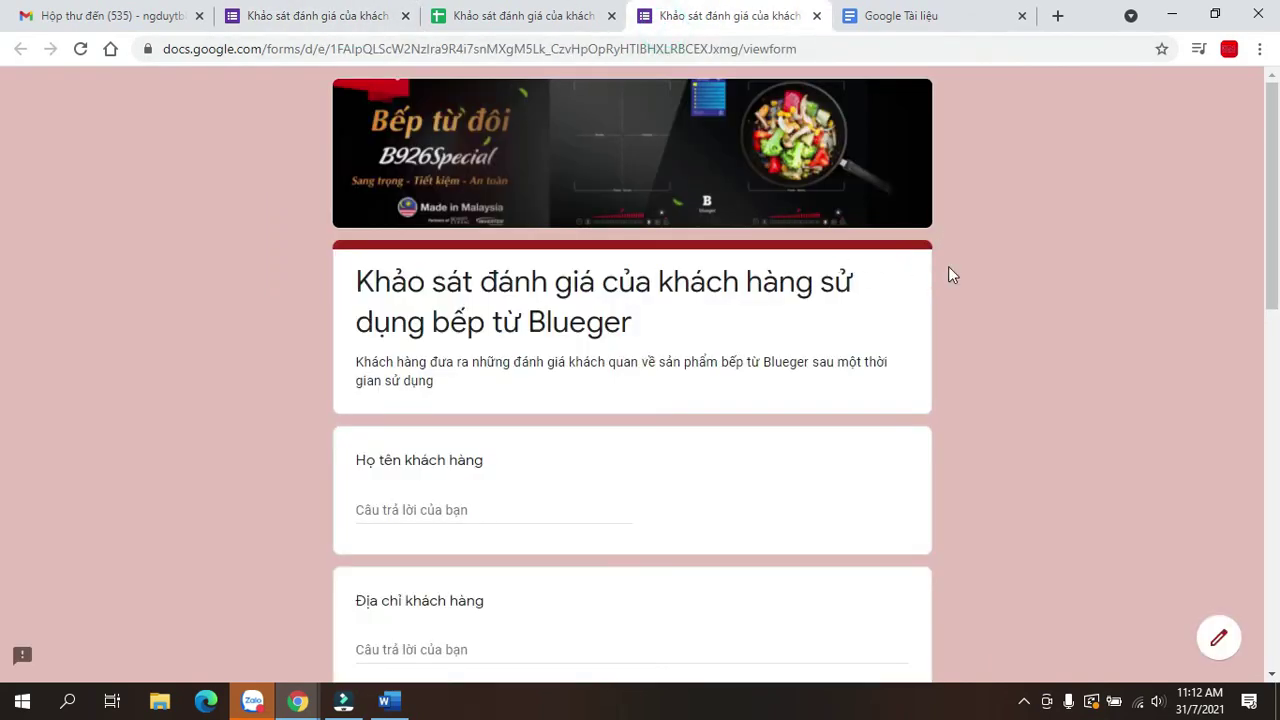
{"action": "left_click", "coordinate": [314, 14]}
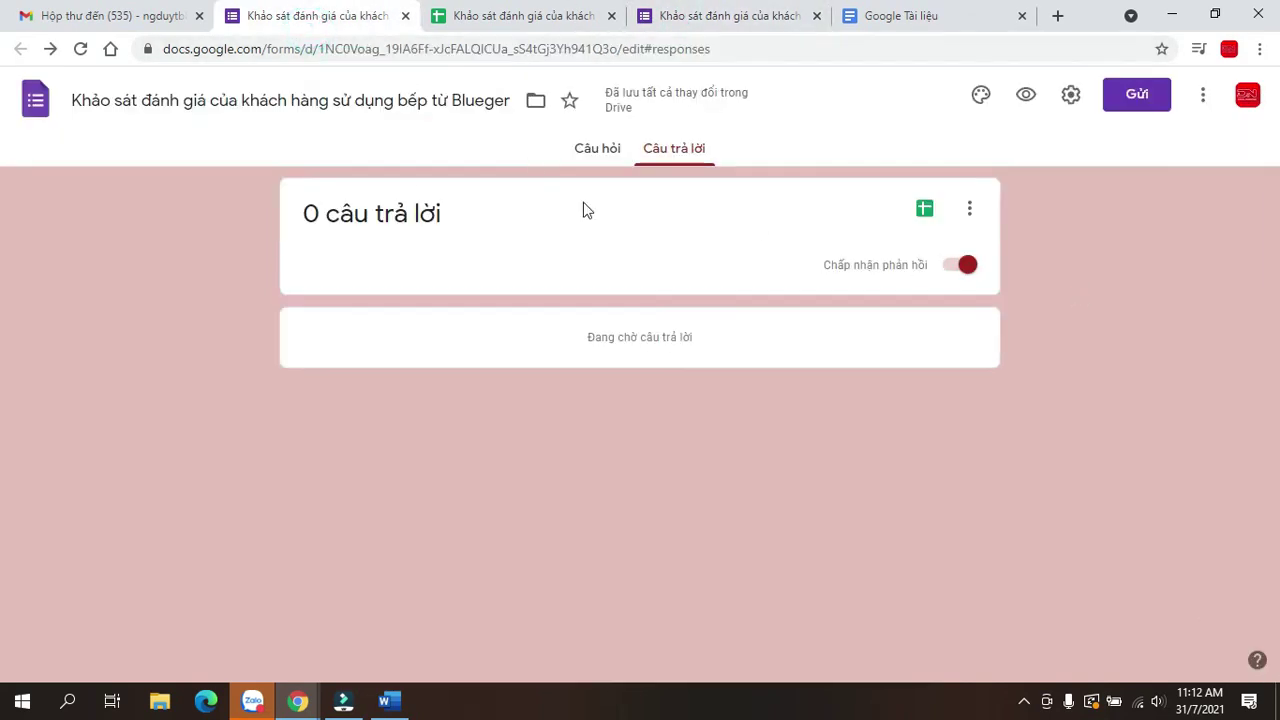
{"action": "left_click", "coordinate": [590, 150]}
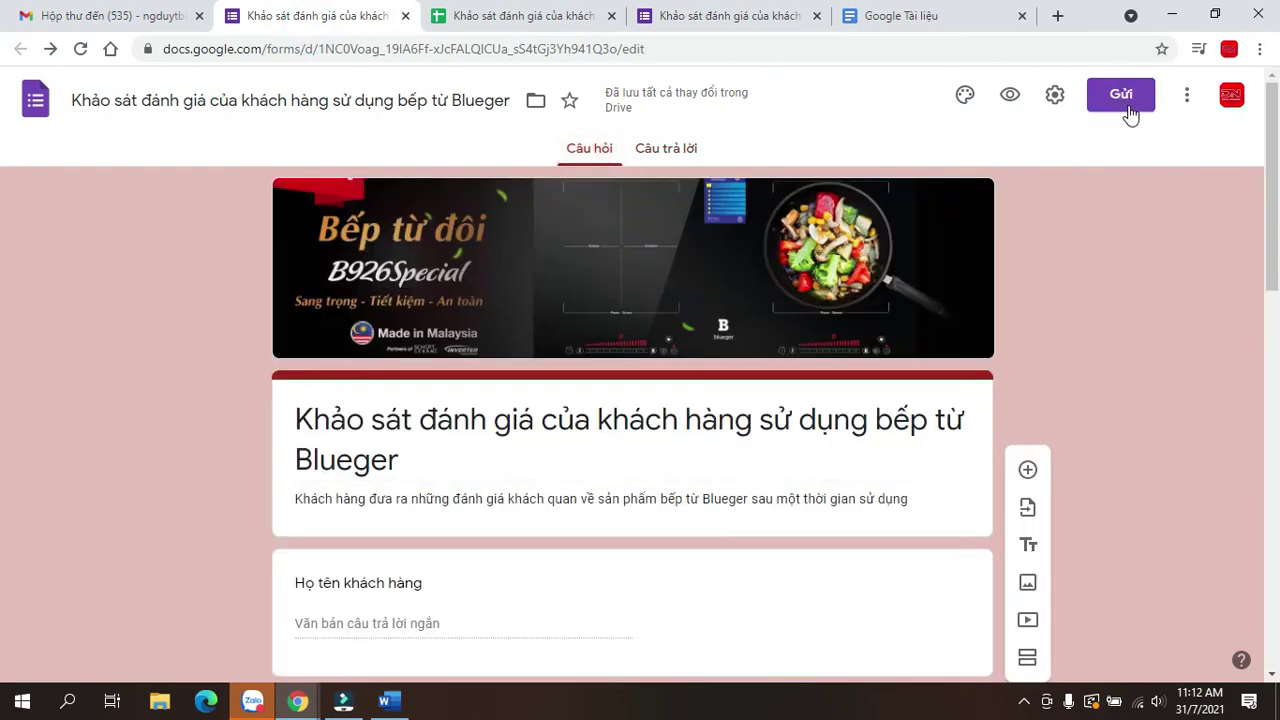
{"action": "left_click", "coordinate": [715, 22]}
Switch to the Word document, read the benefits list down to item 6, and return to Chrome's response spreadsheet.
{"action": "left_click", "coordinate": [408, 703]}
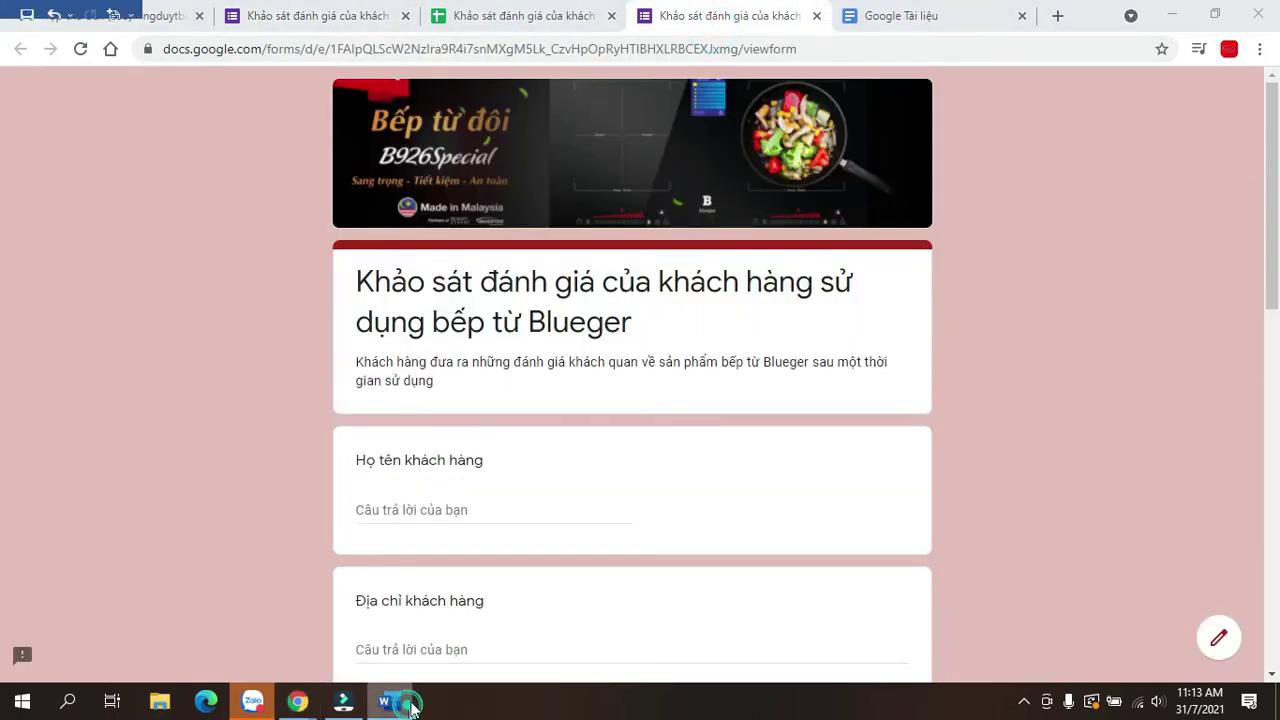
{"action": "scroll", "coordinate": [792, 486], "scroll_direction": "down", "scroll_amount": 2}
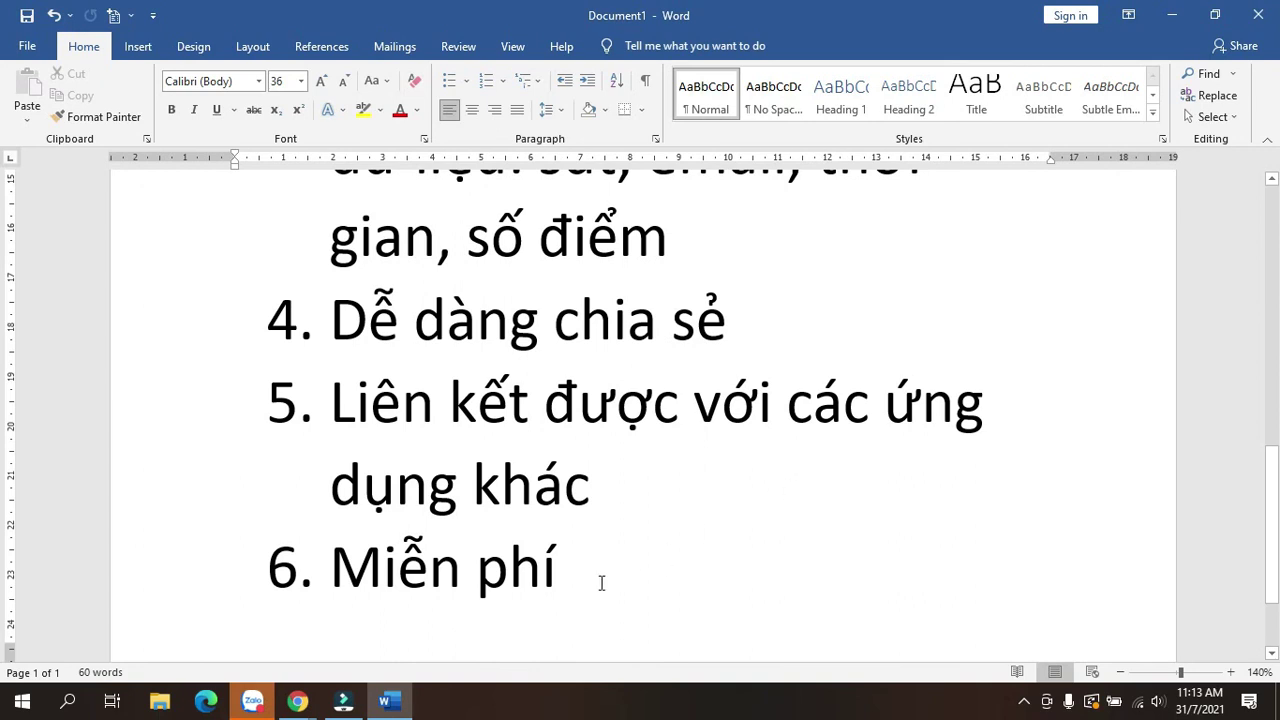
{"action": "mouse_move", "coordinate": [295, 706]}
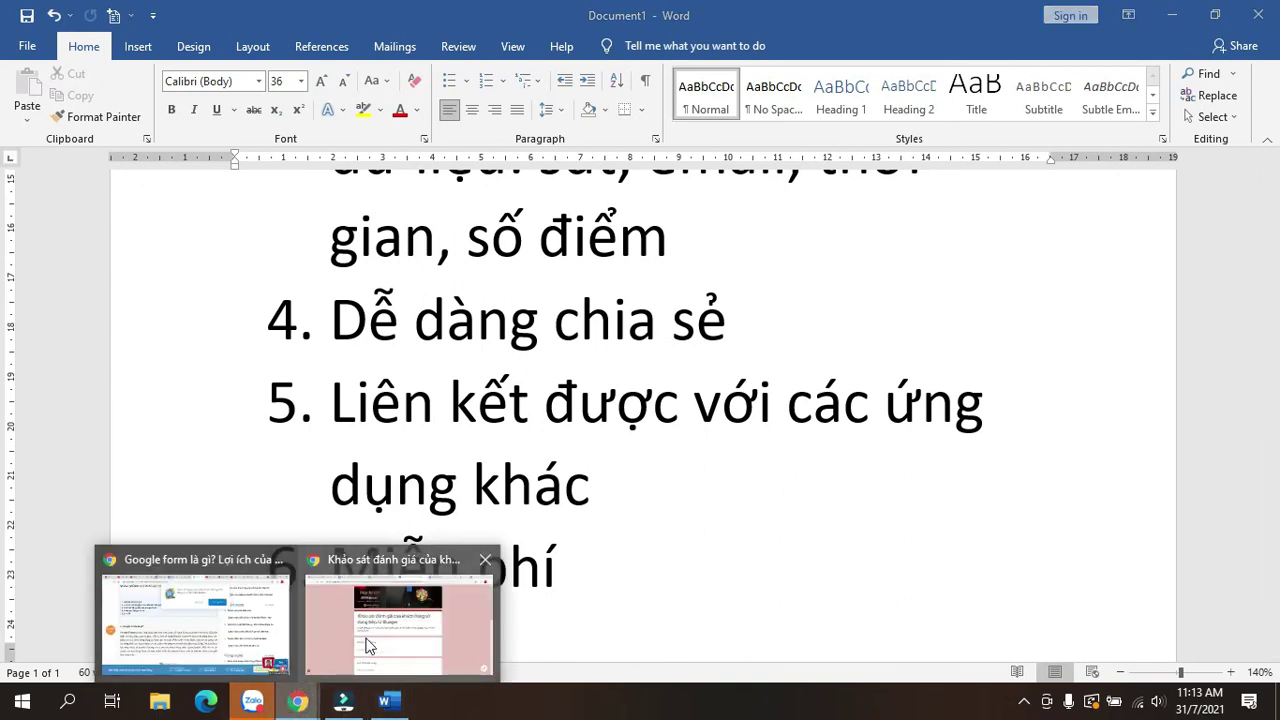
{"action": "left_click", "coordinate": [363, 636]}
{"action": "left_click", "coordinate": [535, 16]}
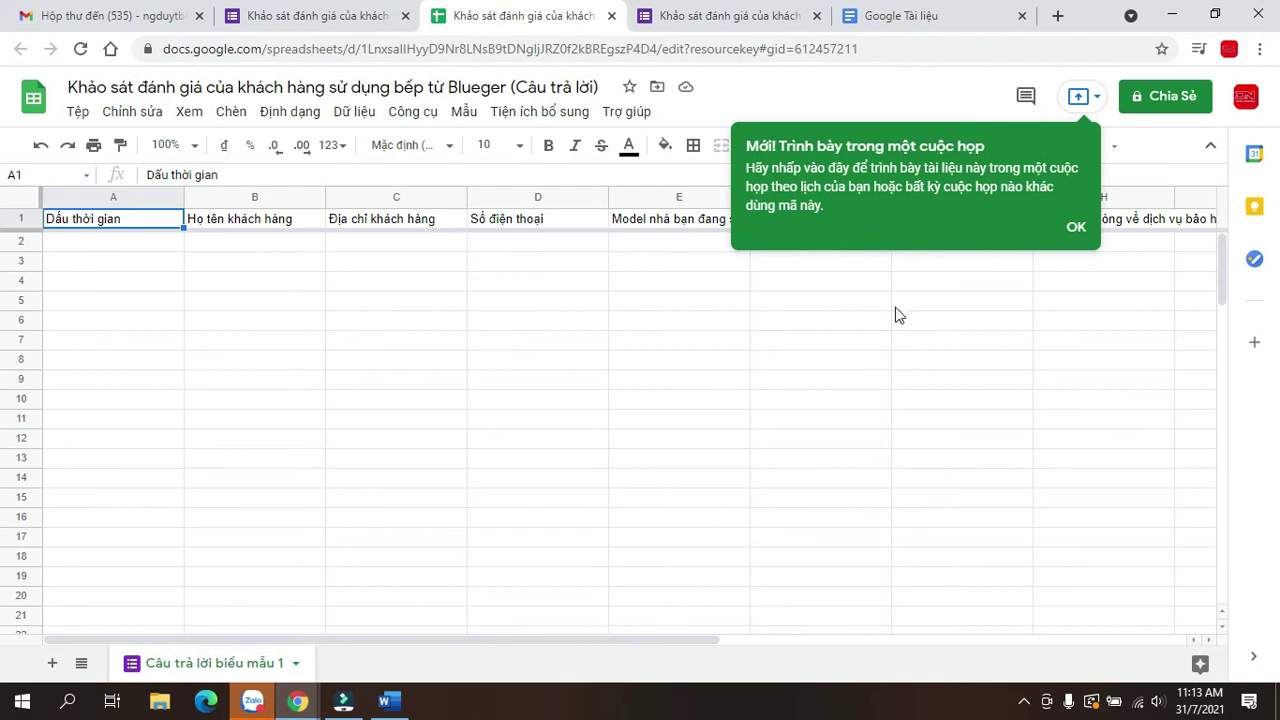
Review the respondent view of the survey down to its last question.
{"action": "left_click", "coordinate": [742, 20]}
{"action": "scroll", "coordinate": [686, 489], "scroll_direction": "down", "scroll_amount": 9}
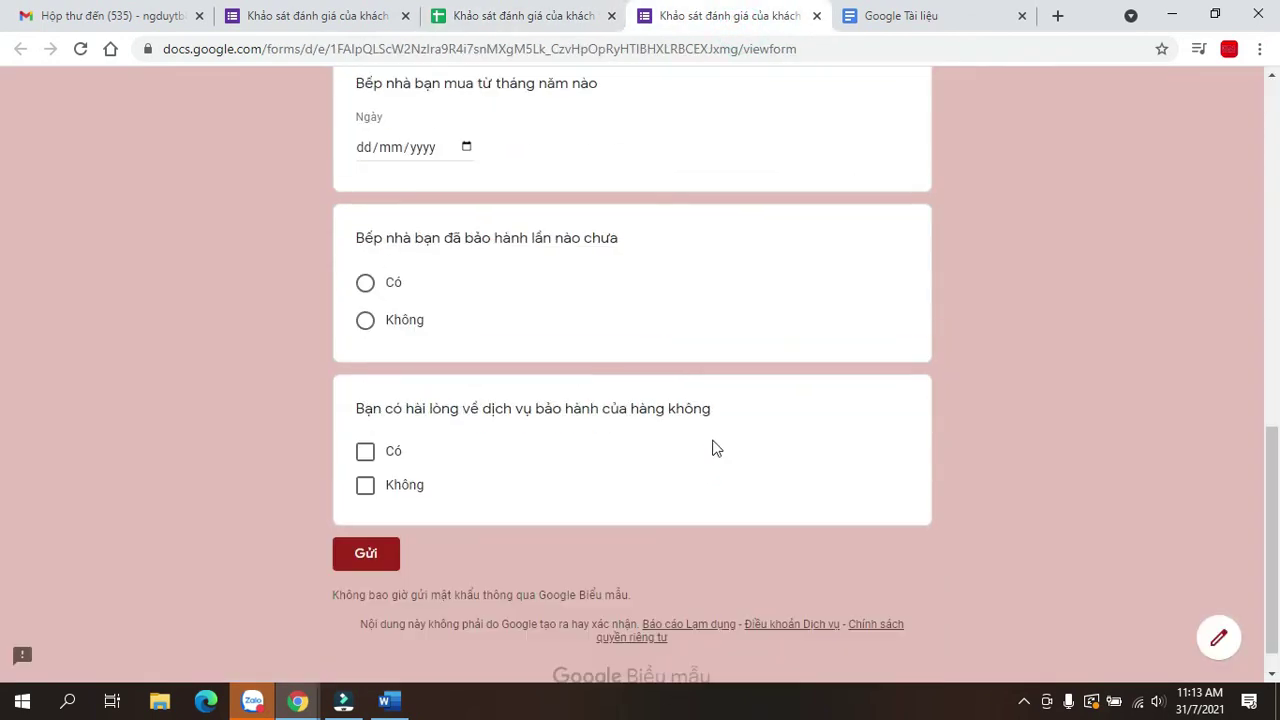
{"action": "scroll", "coordinate": [714, 446], "scroll_direction": "up", "scroll_amount": 4}
Return to the form editor's last question, view the image insertion options, and close them without adding an image.
{"action": "left_click", "coordinate": [290, 12]}
{"action": "scroll", "coordinate": [1111, 500], "scroll_direction": "down", "scroll_amount": 5}
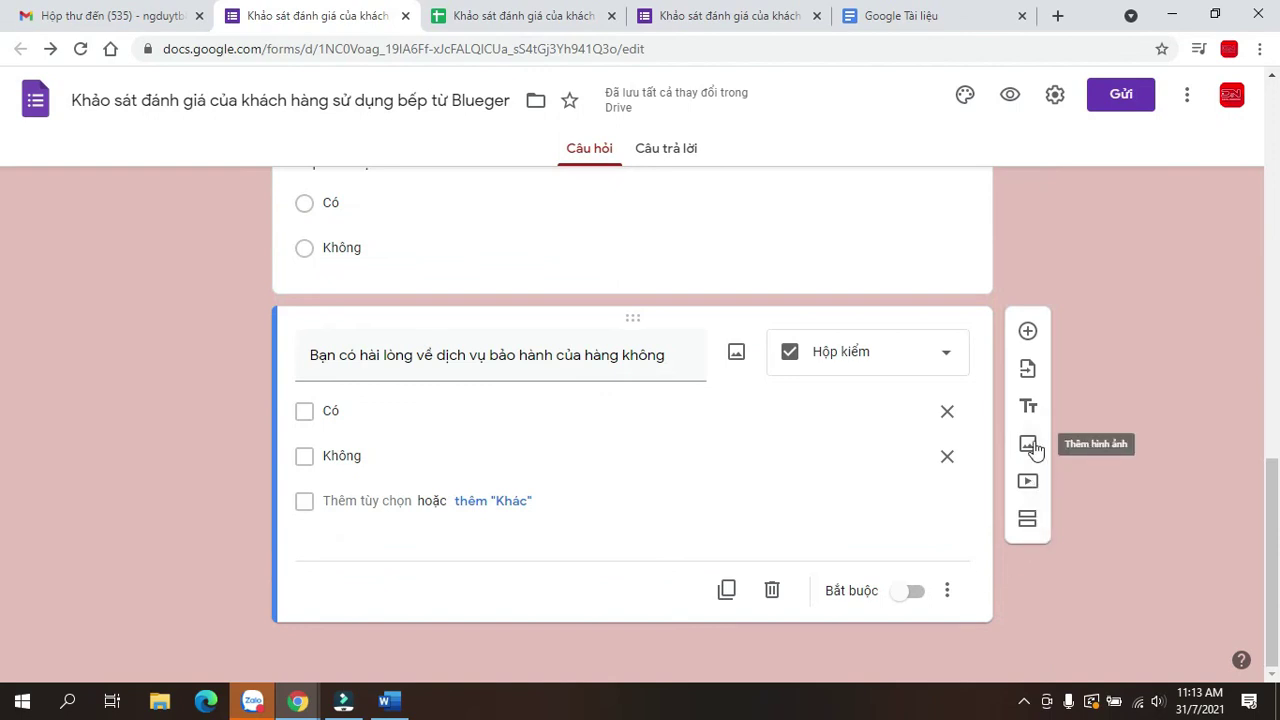
{"action": "left_click", "coordinate": [1030, 447]}
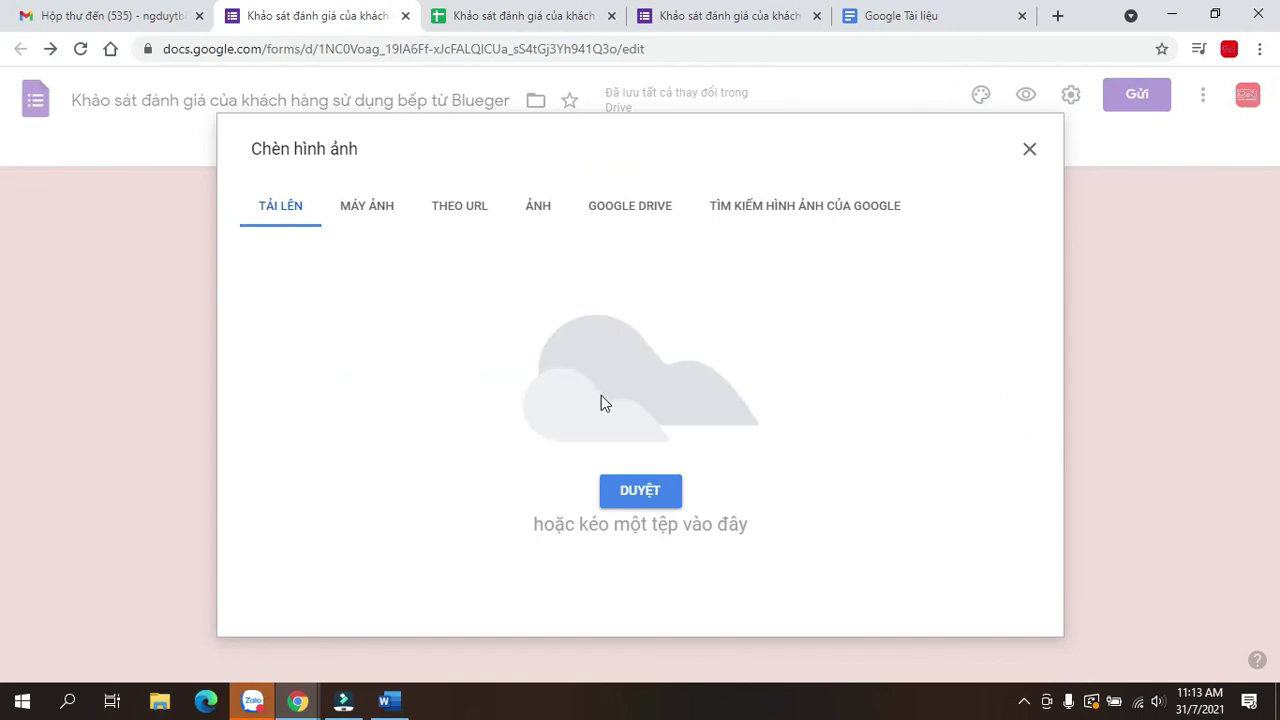
{"action": "left_click", "coordinate": [1029, 148]}
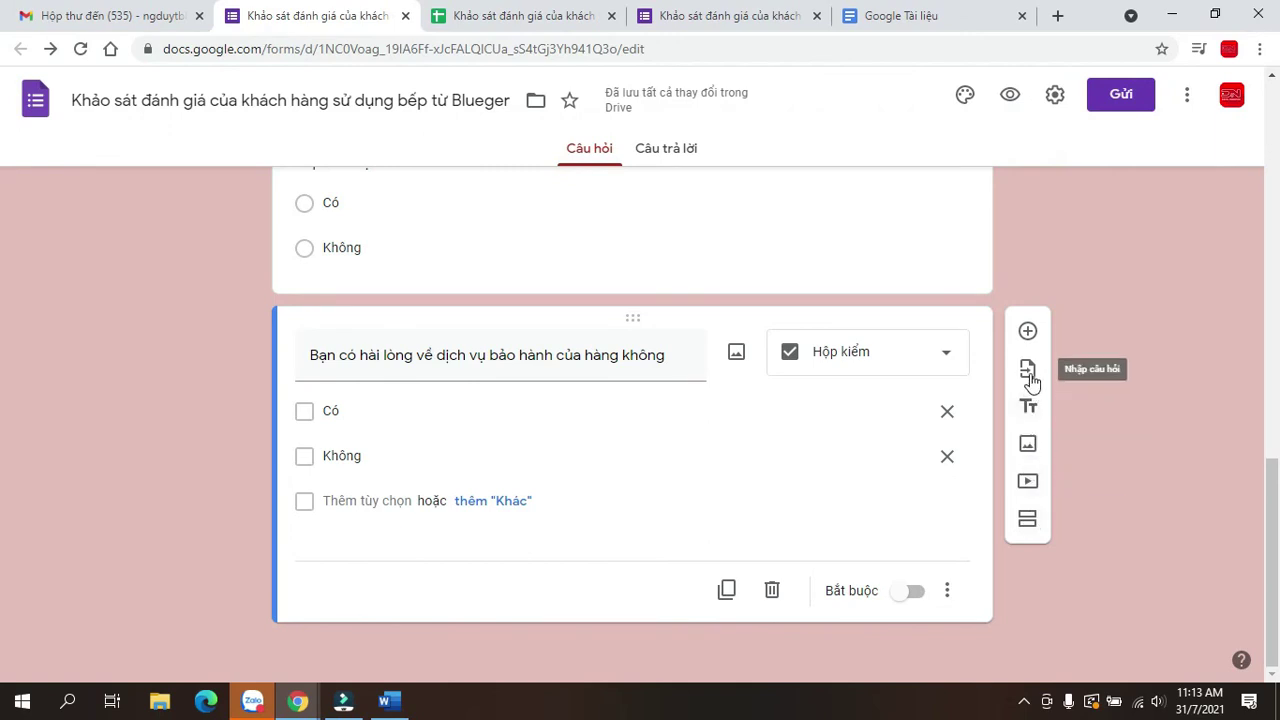
Add a new question after the warranty satisfaction question, set its type to Tải tệp lên, and allow respondents to upload files to Drive.
{"action": "left_click", "coordinate": [1028, 332]}
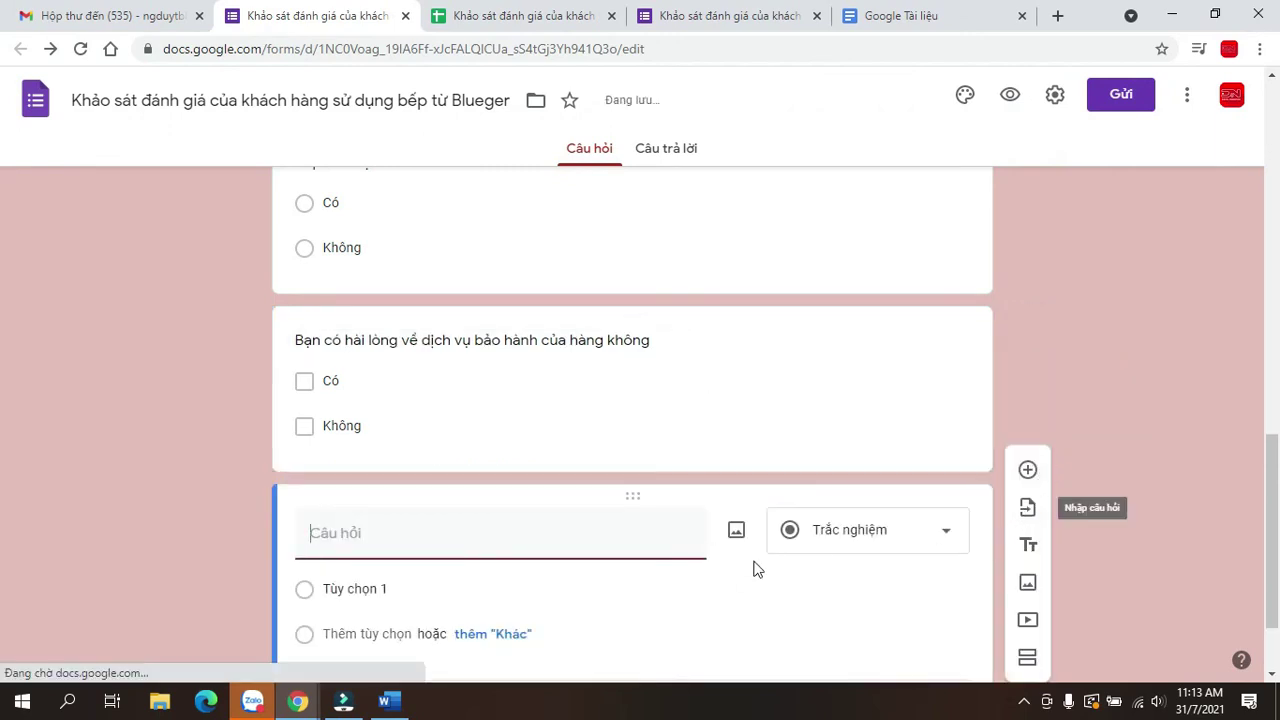
{"action": "scroll", "coordinate": [754, 568], "scroll_direction": "down", "scroll_amount": 1}
{"action": "left_click", "coordinate": [905, 425]}
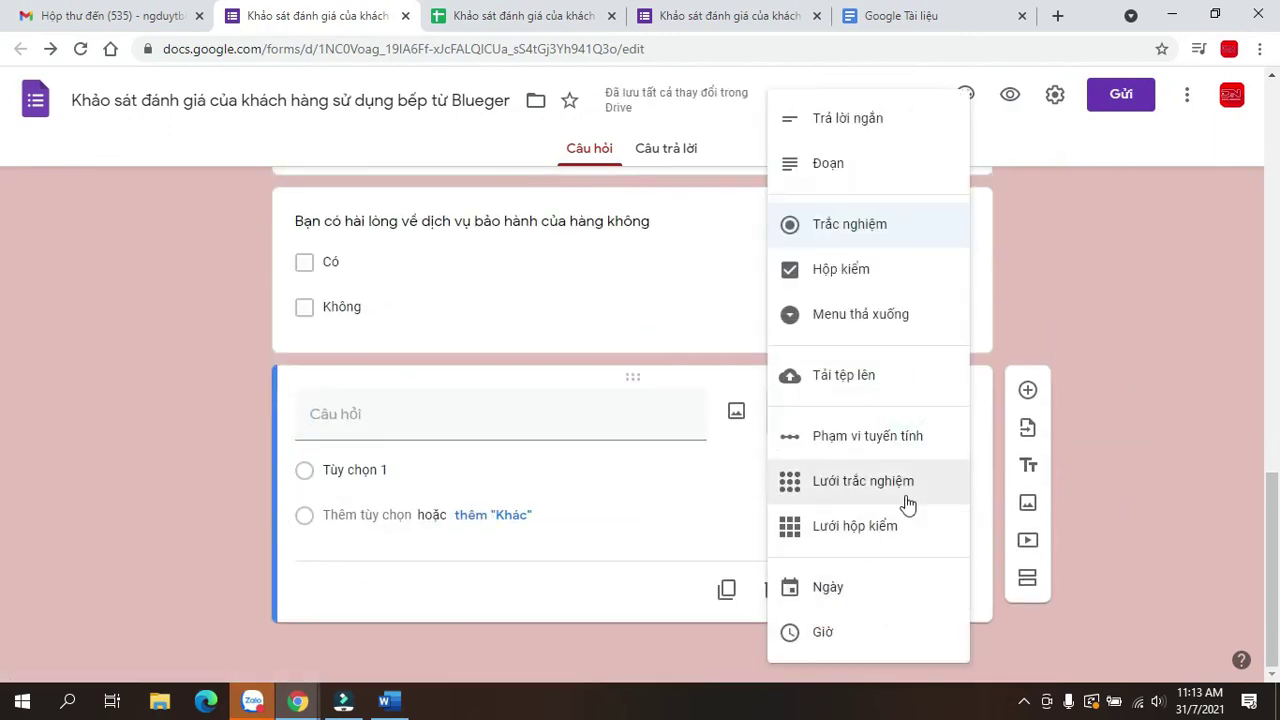
{"action": "left_click", "coordinate": [864, 390]}
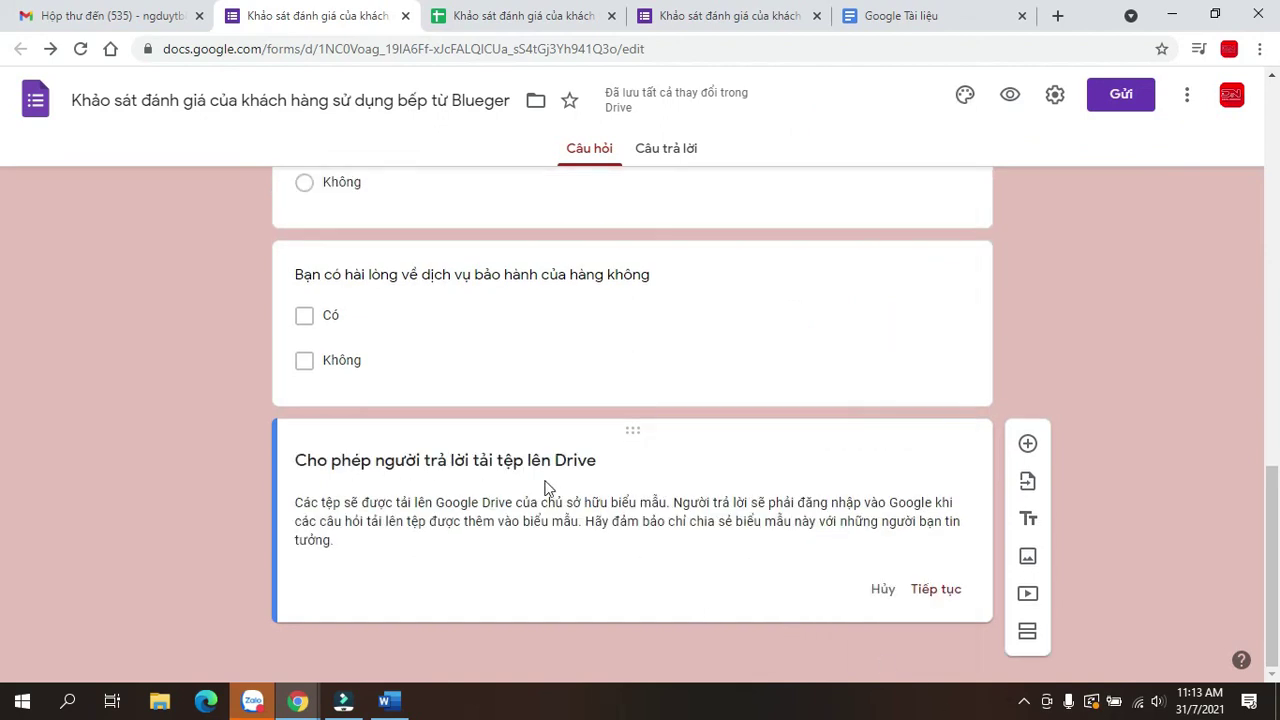
{"action": "left_click", "coordinate": [936, 590]}
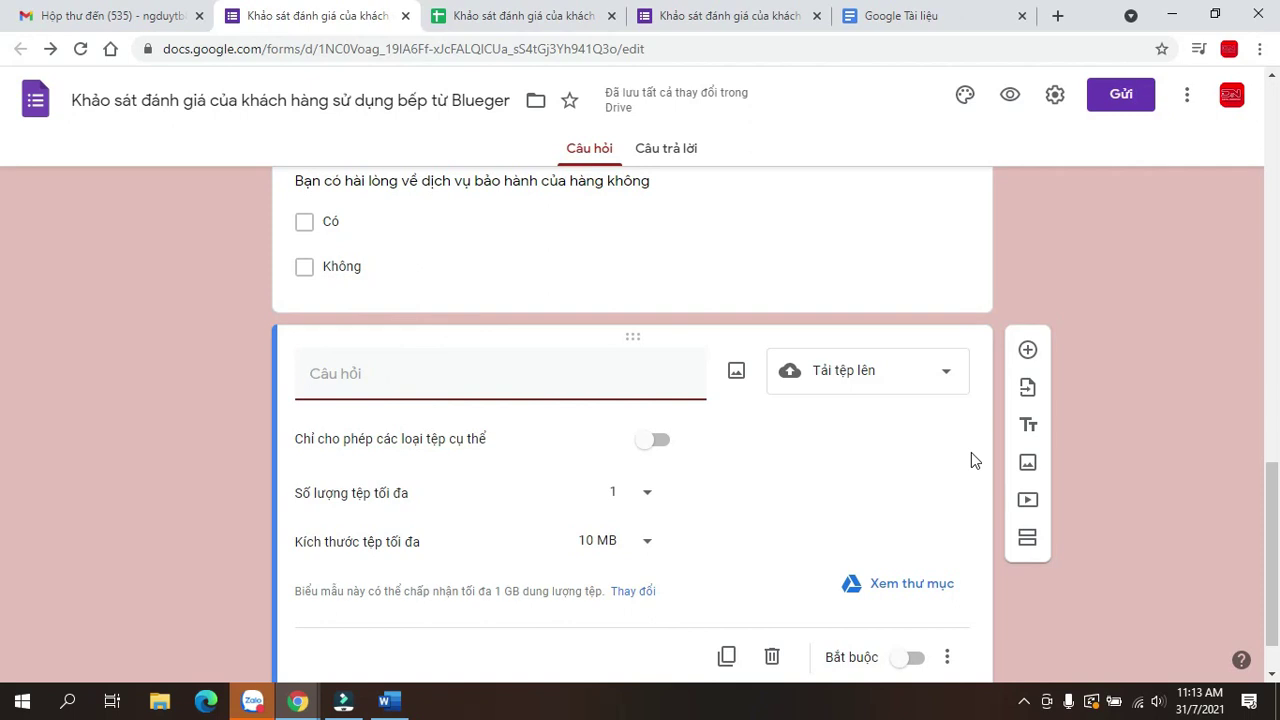
Title the file upload question "Các bạn gửi hình ảnh sản phẩm đang sử dụng tới hãng để nhận chương trình khuyến mãi".
{"action": "type", "text": "Các ban gửi "}
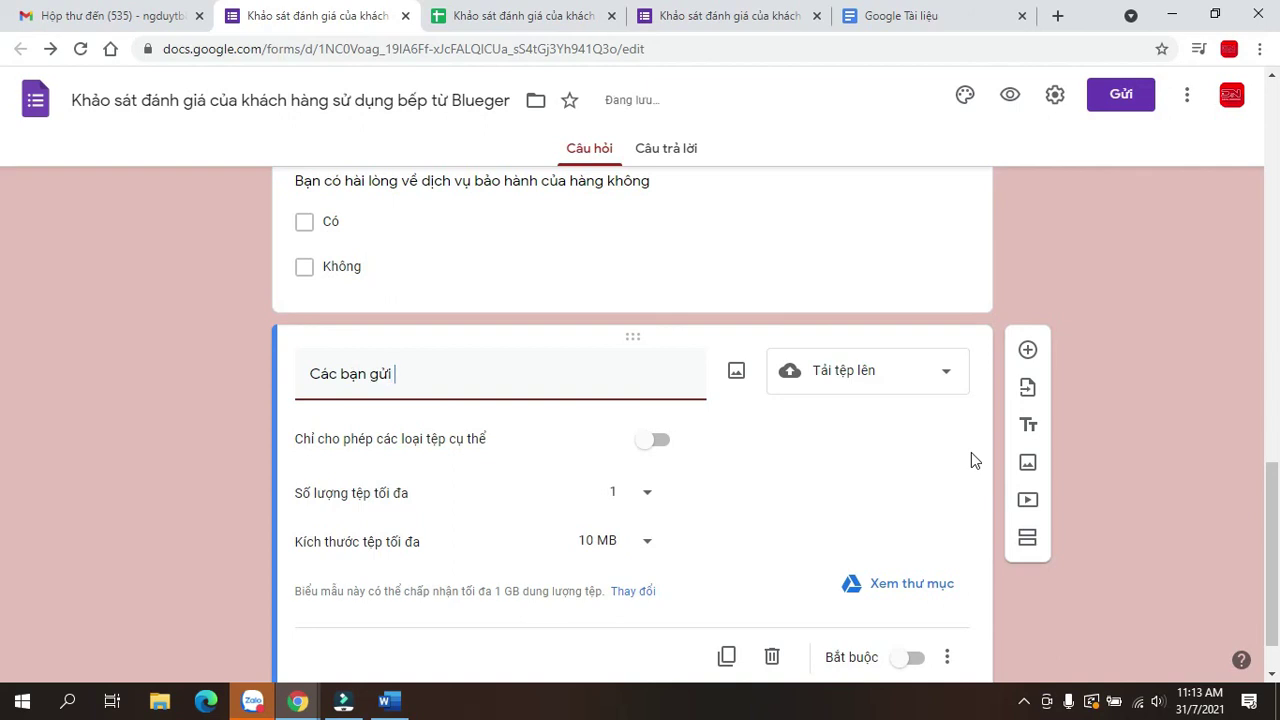
{"action": "type", "text": "hình ảnh sản"}
{"action": "type", "text": " phẩm đan"}
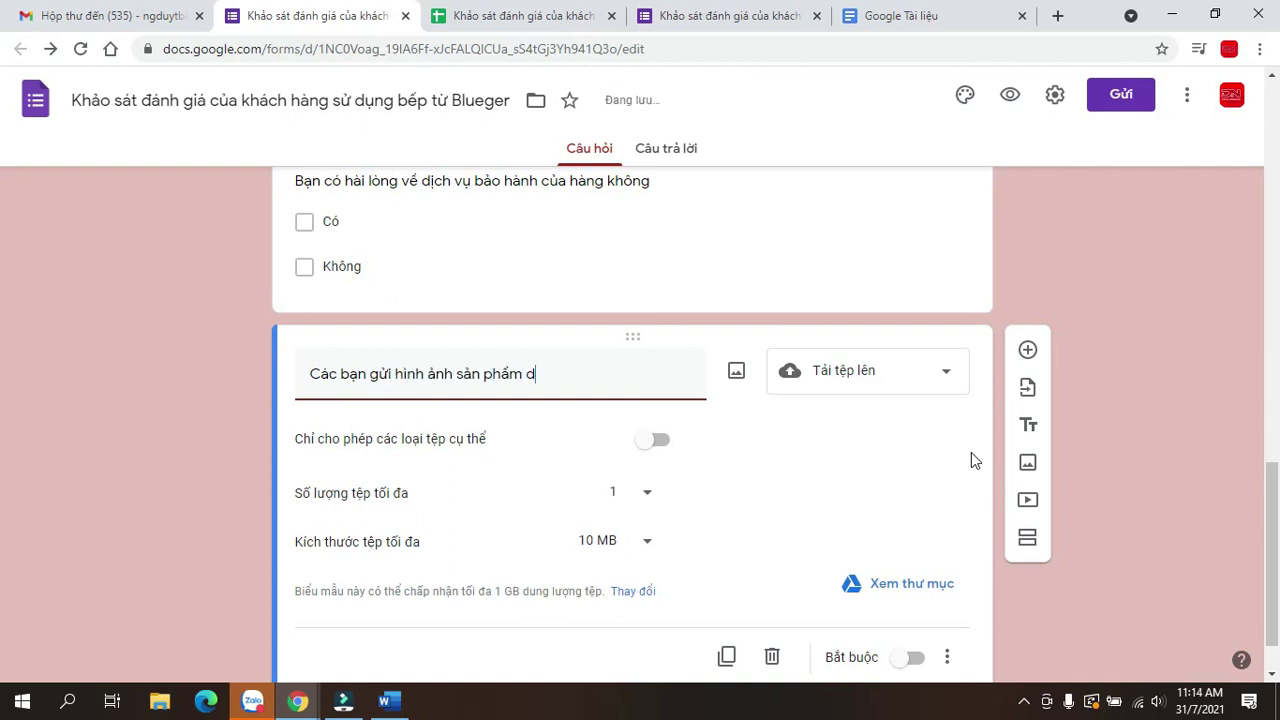
{"action": "type", "text": "g sử dung tới"}
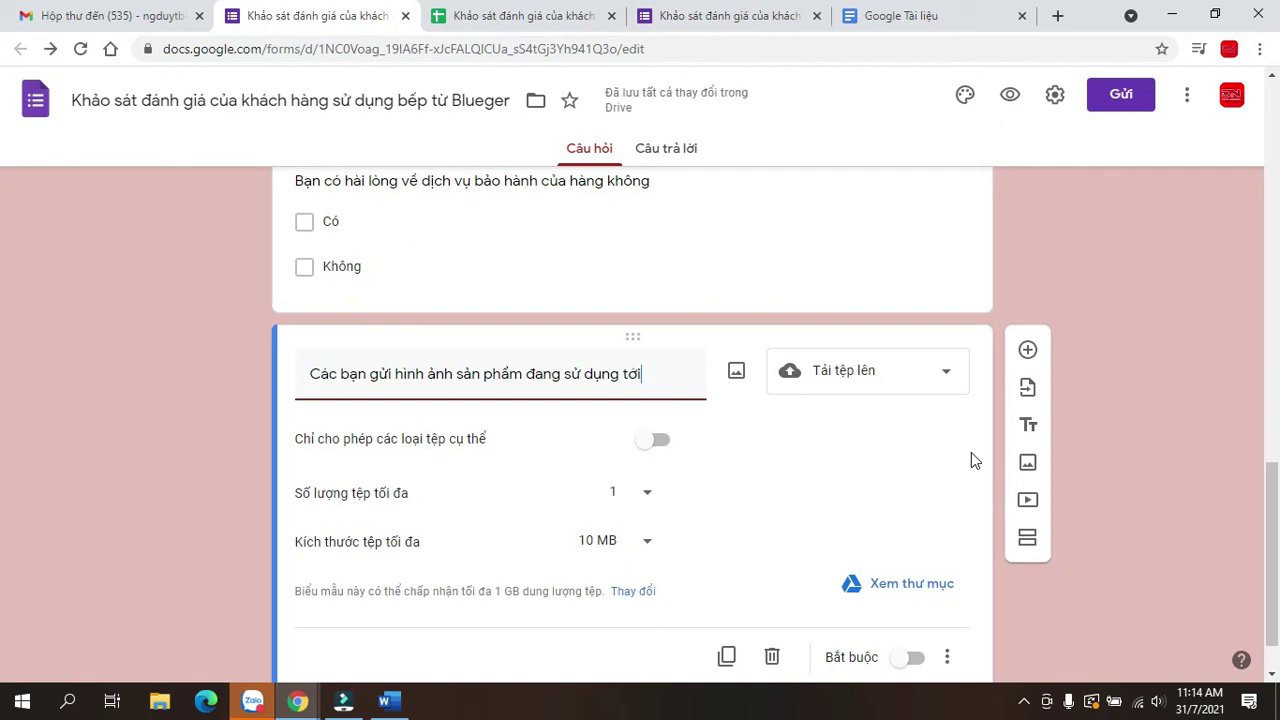
{"action": "type", "text": " hang để nhận"}
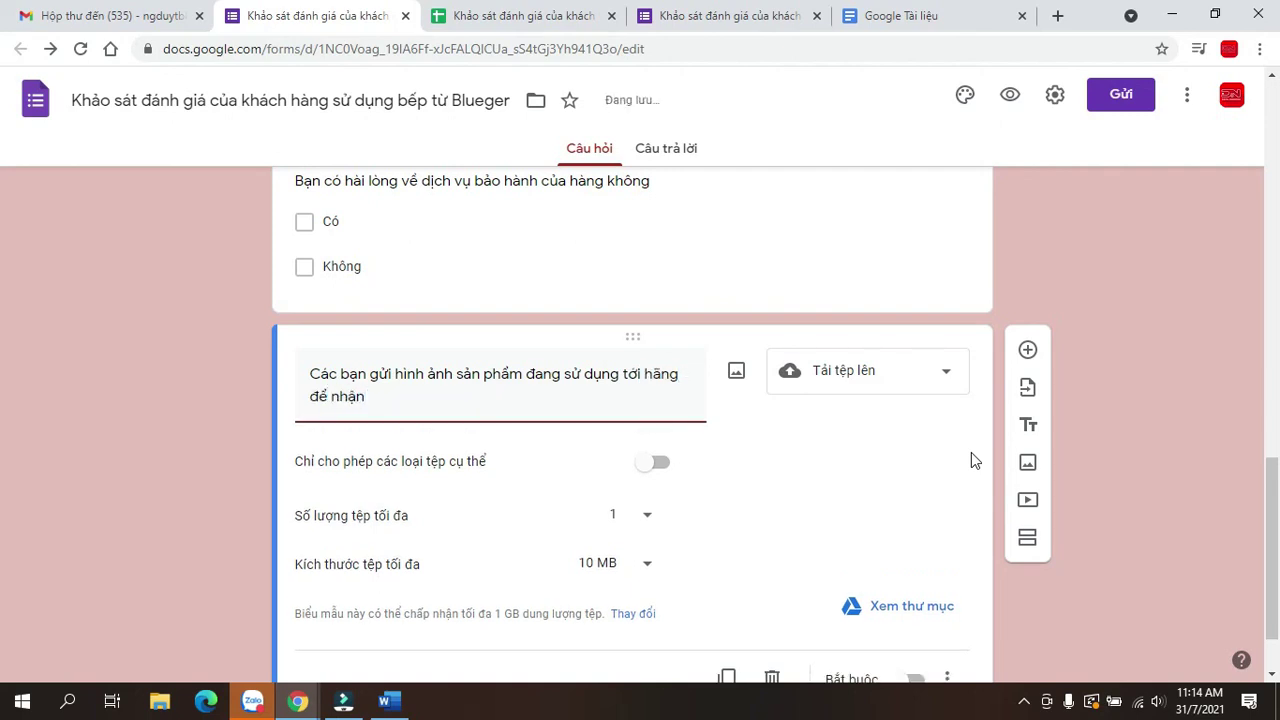
{"action": "type", "text": " chơ"}
{"action": "type", "text": "ương t"}
{"action": "type", "text": "rinh khuye"}
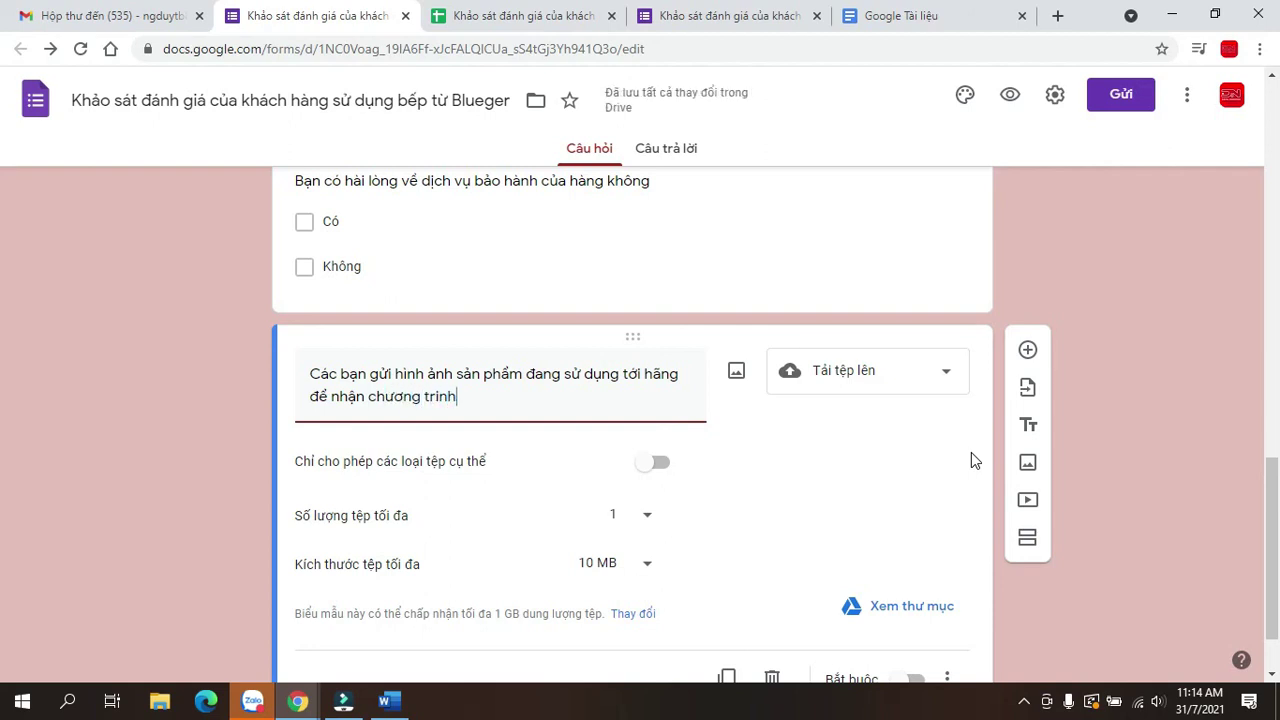
{"action": "type", "text": "n mai"}
Restrict the upload question to specific file types, allowing Video, Hình ảnh, Âm thanh and PDF.
{"action": "left_click", "coordinate": [659, 470]}
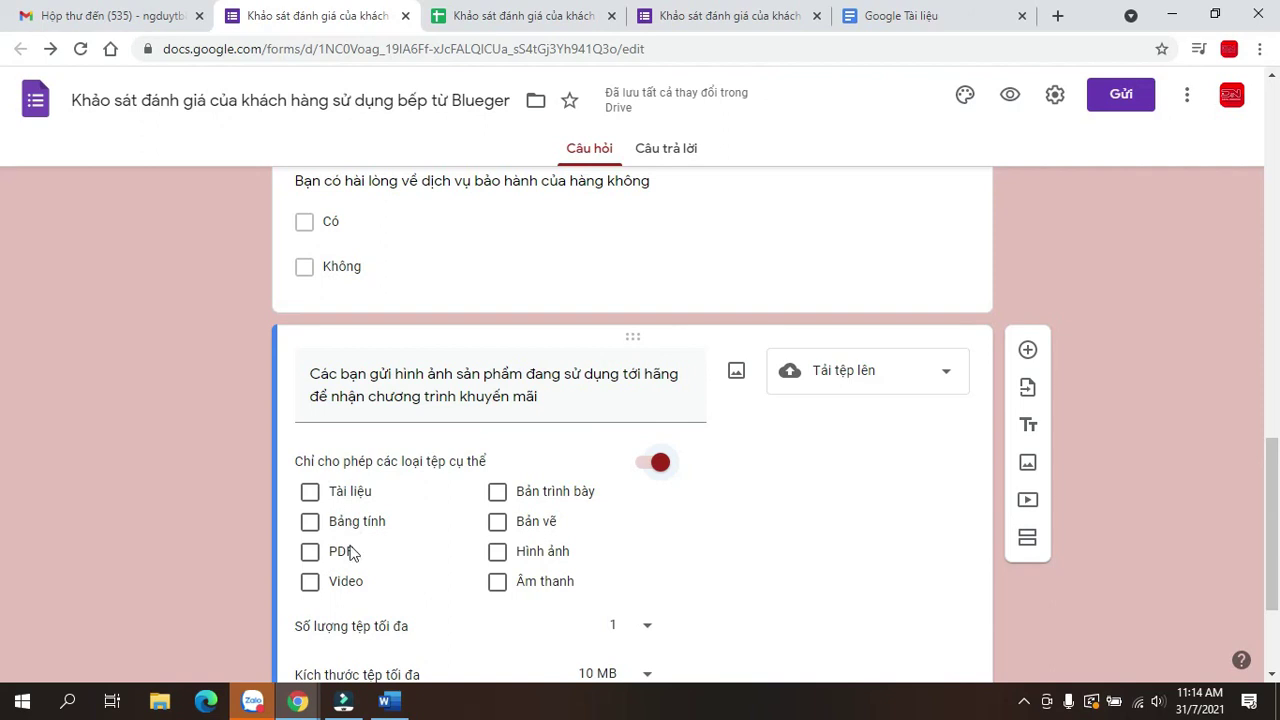
{"action": "left_click", "coordinate": [310, 588]}
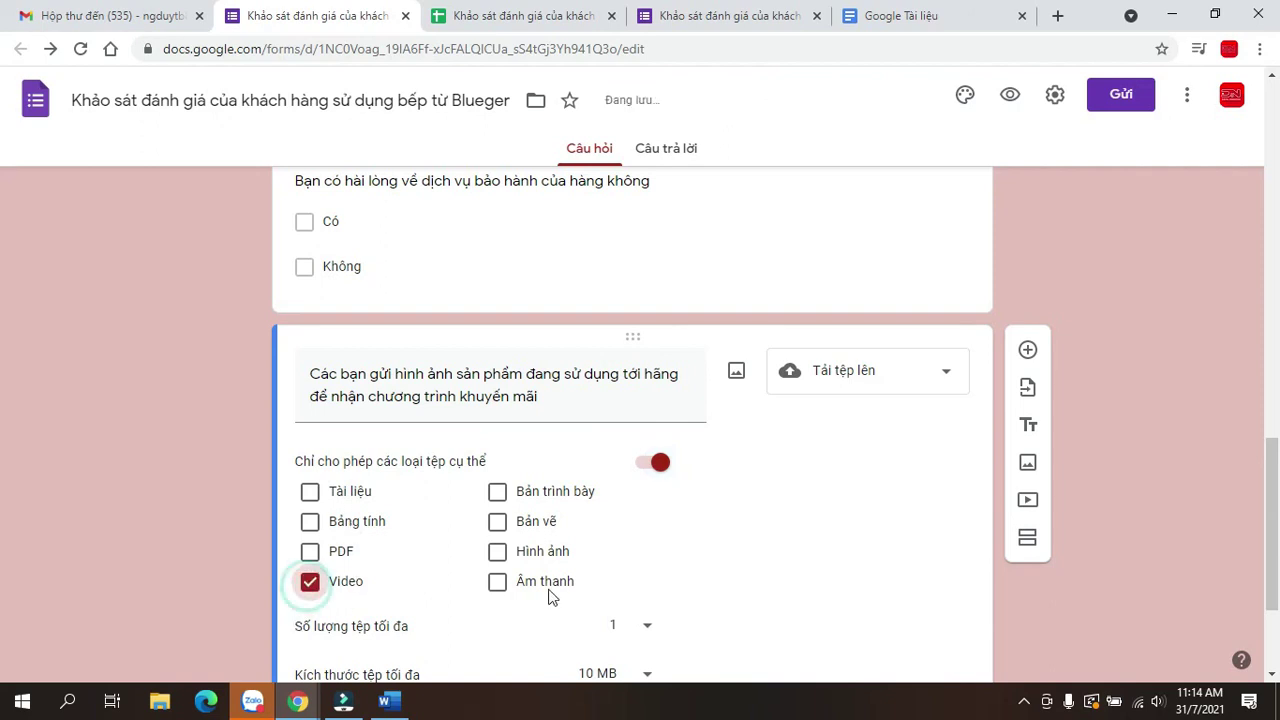
{"action": "left_click", "coordinate": [499, 556]}
{"action": "left_click", "coordinate": [500, 588]}
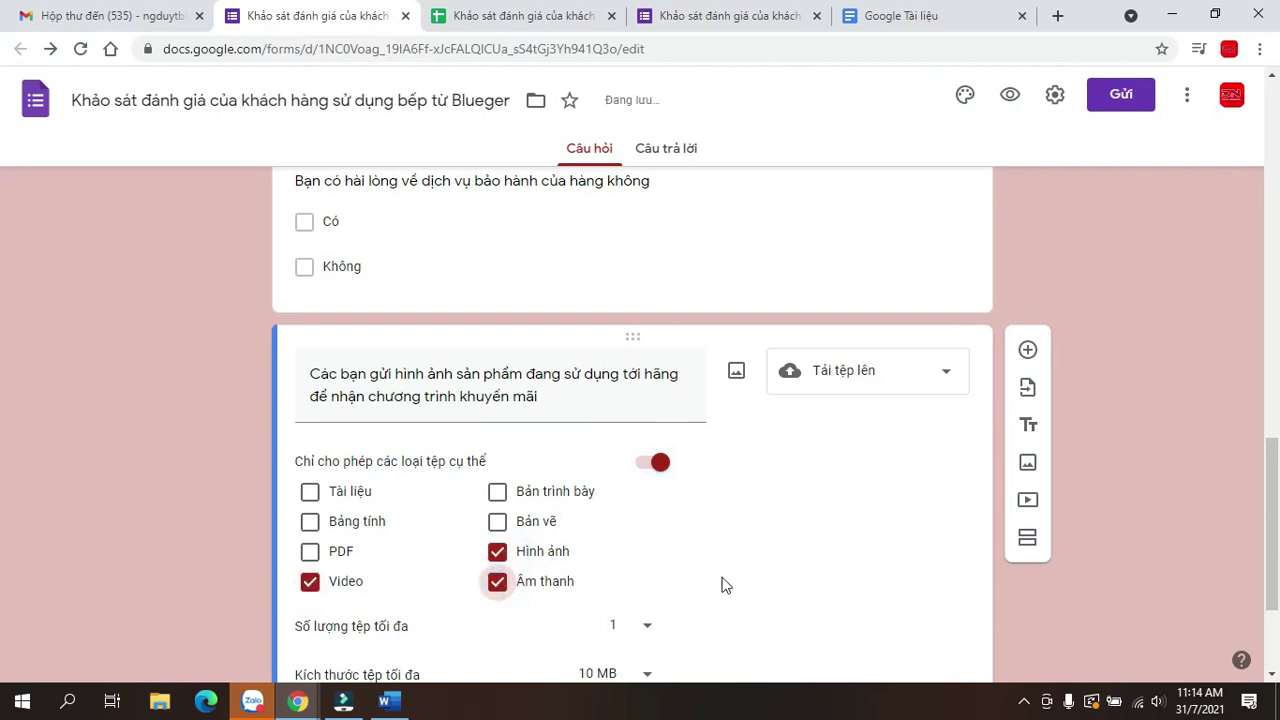
{"action": "scroll", "coordinate": [760, 580], "scroll_direction": "down", "scroll_amount": 2}
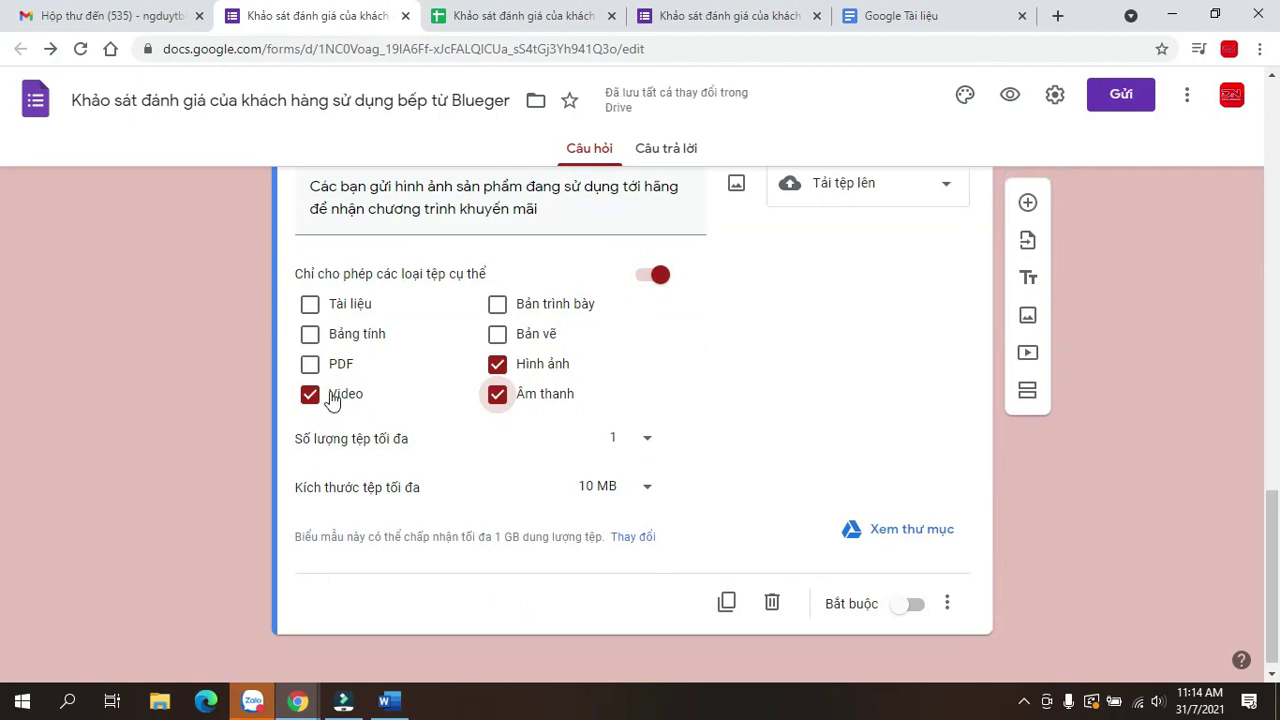
{"action": "left_click", "coordinate": [310, 364]}
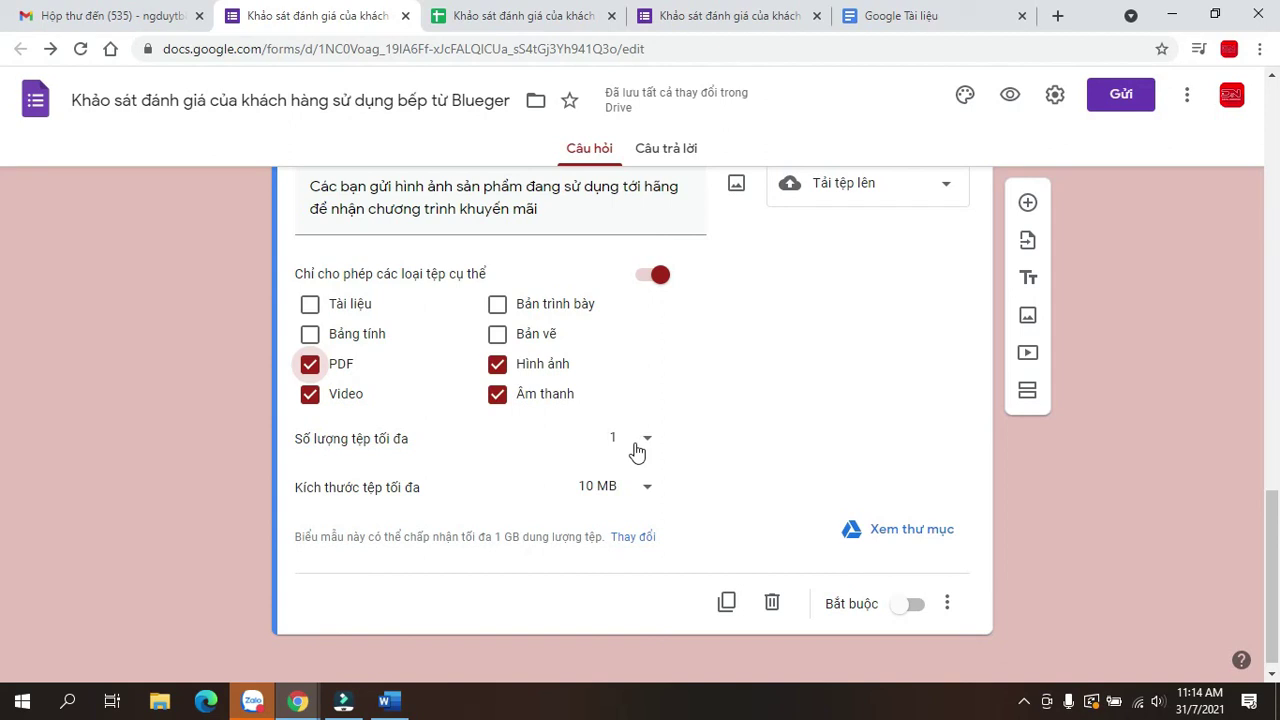
View the maximum file count options, and switch the upload question's maximum file size to 1 GB and back to 10 MB.
{"action": "left_click", "coordinate": [637, 449]}
{"action": "left_click", "coordinate": [634, 440]}
{"action": "left_click", "coordinate": [763, 444]}
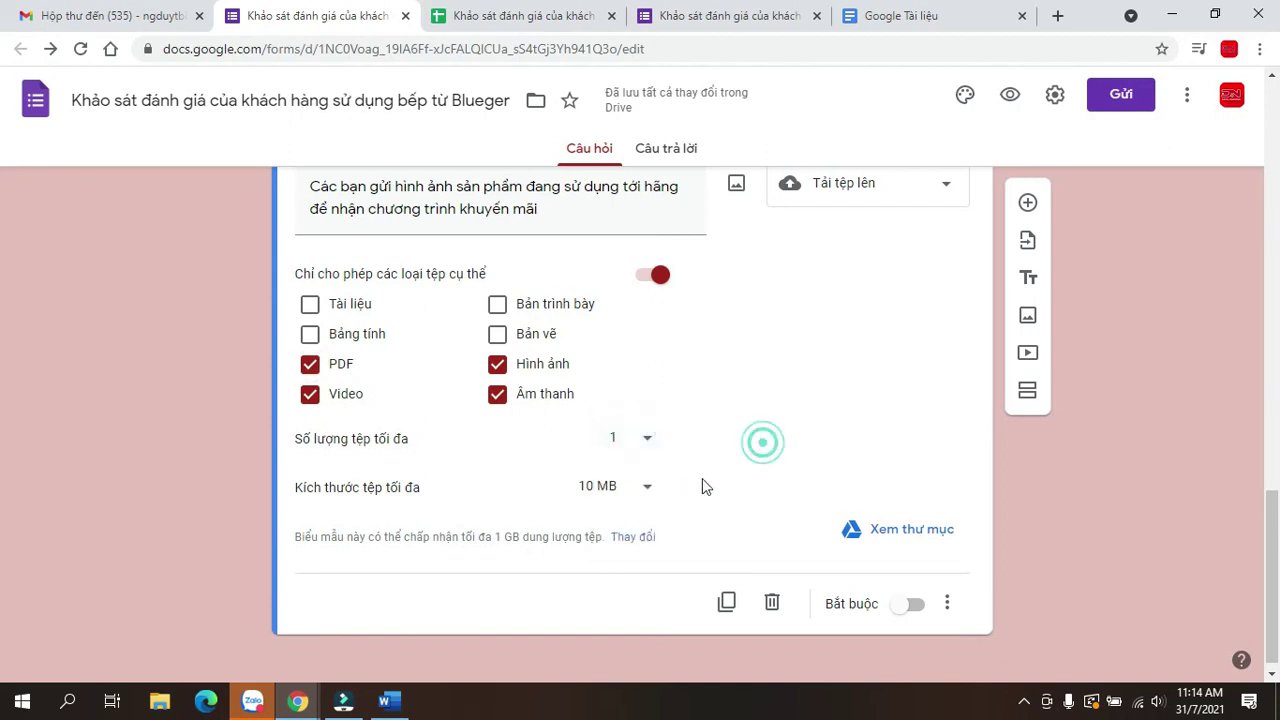
{"action": "left_click", "coordinate": [638, 492]}
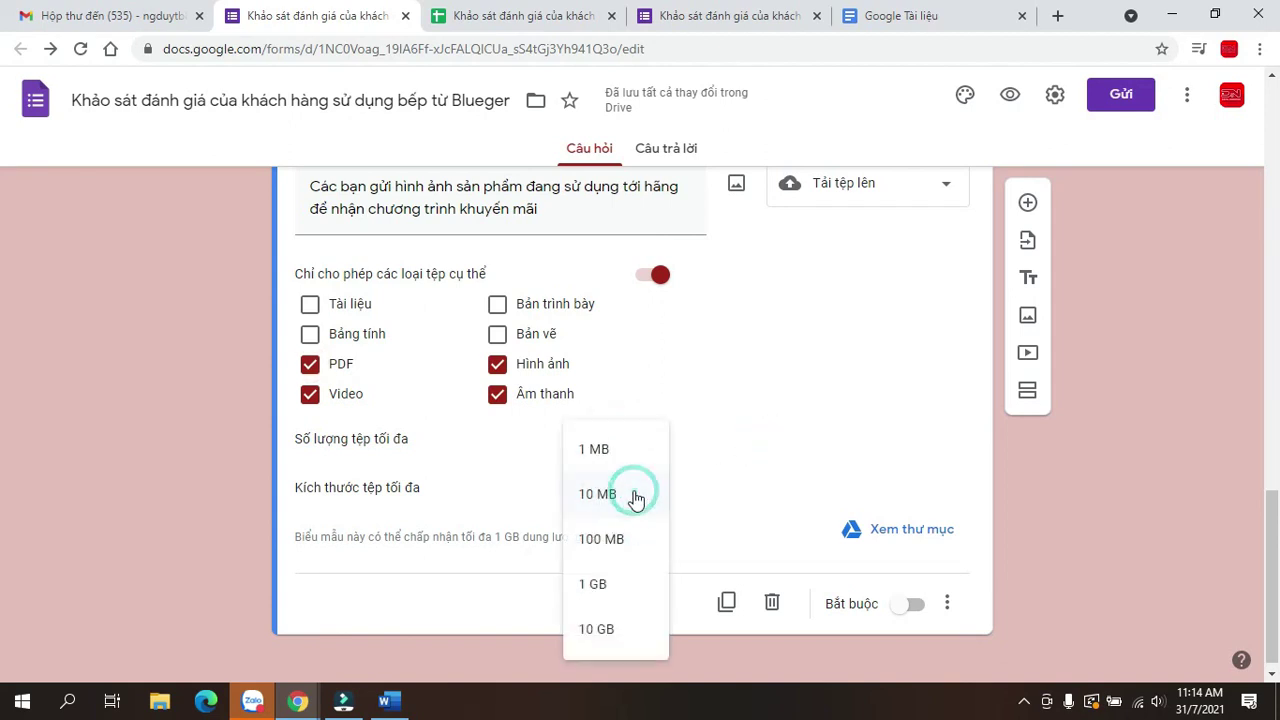
{"action": "left_click", "coordinate": [618, 584]}
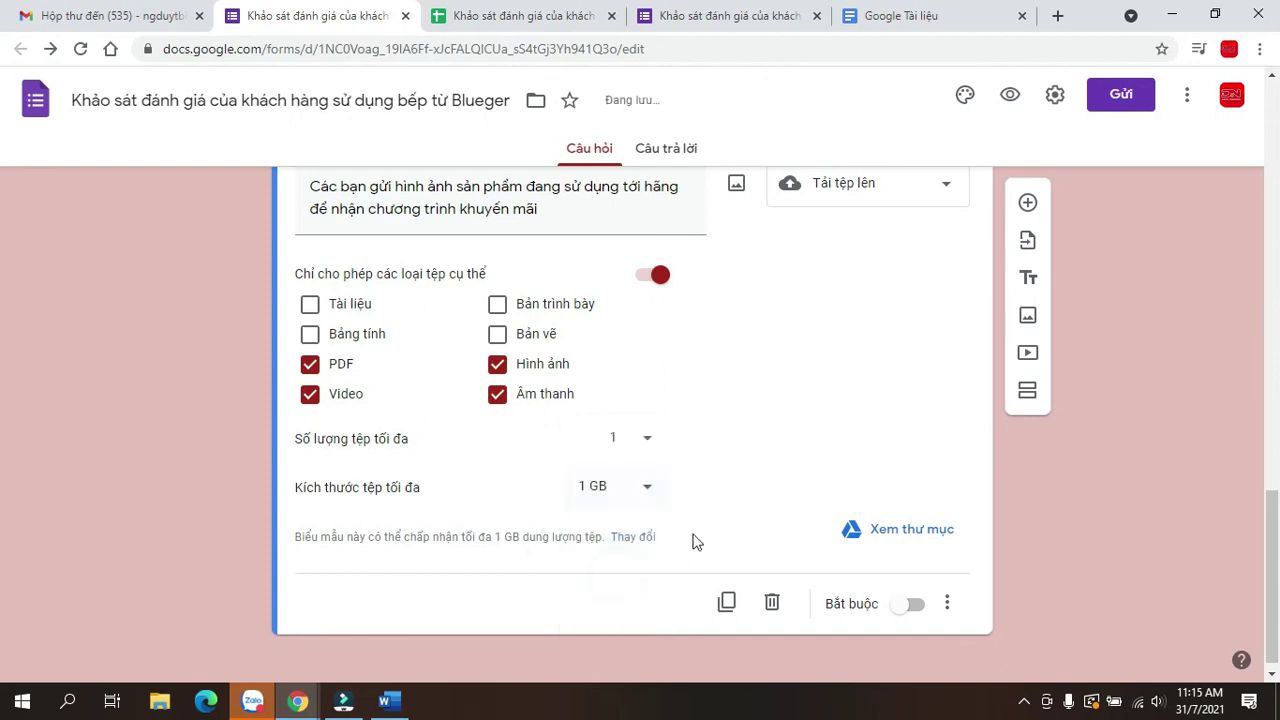
{"action": "left_click", "coordinate": [642, 490]}
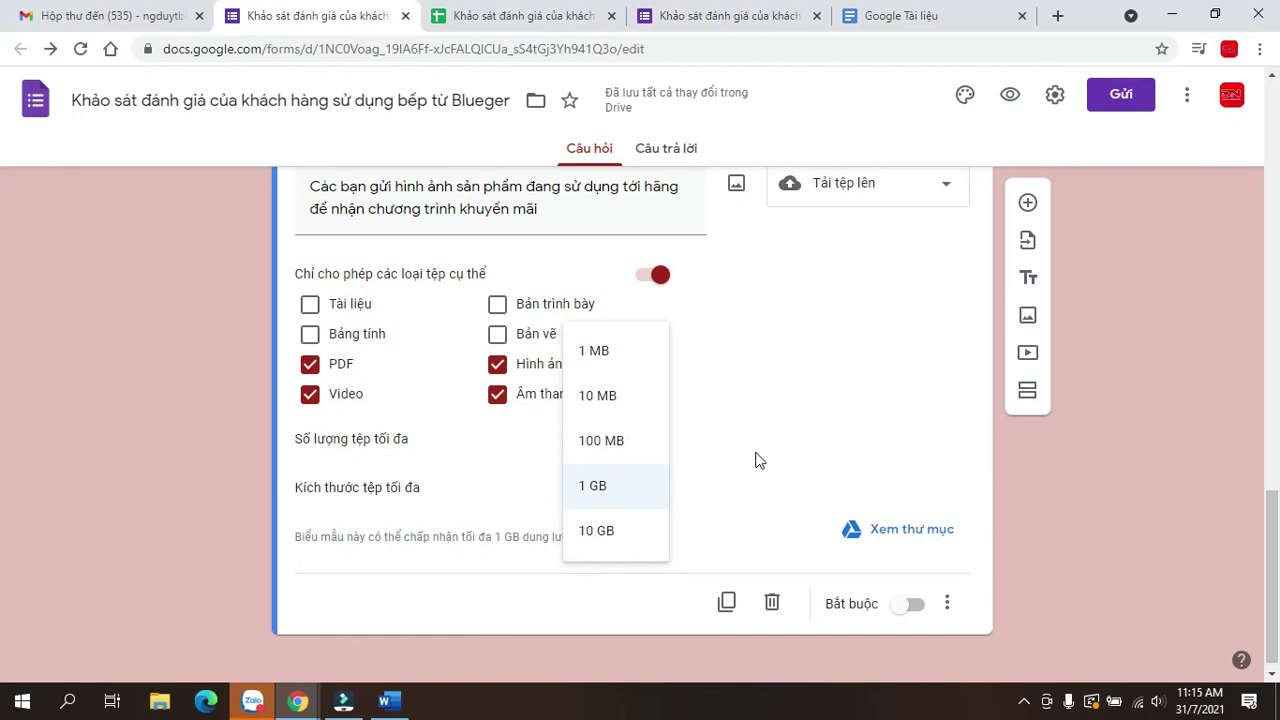
{"action": "left_click", "coordinate": [620, 408]}
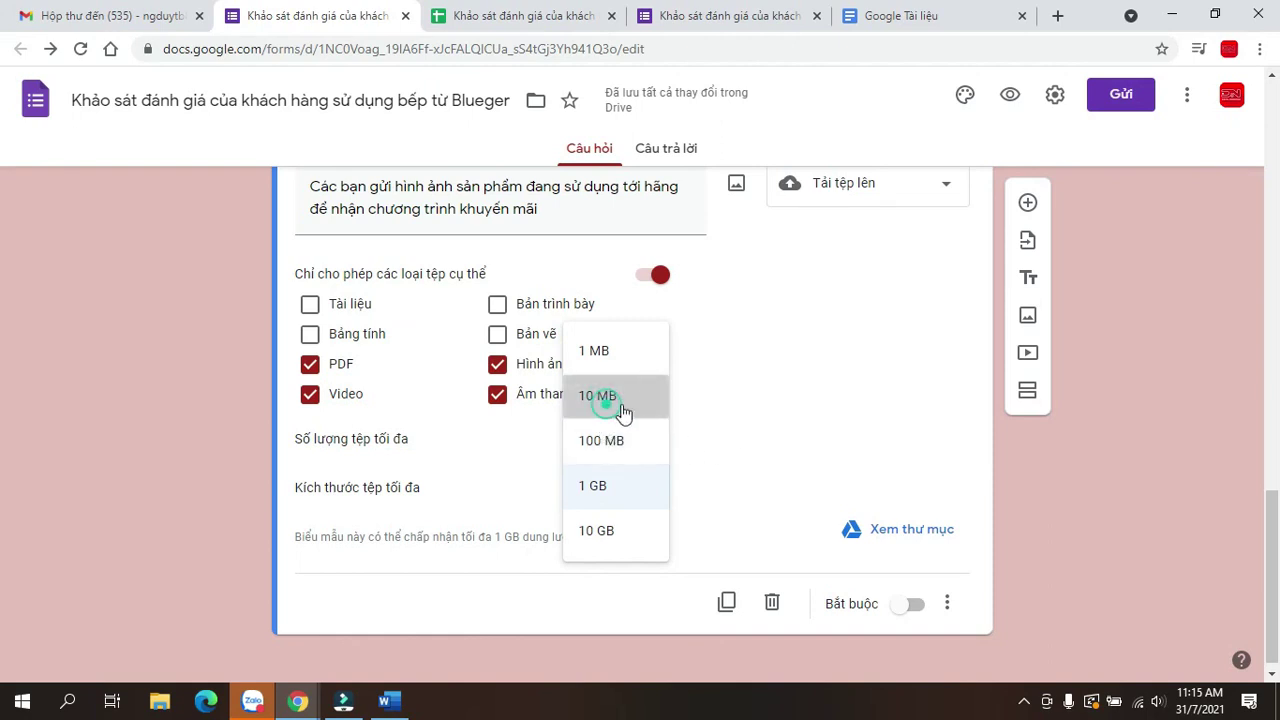
{"action": "left_click", "coordinate": [797, 420]}
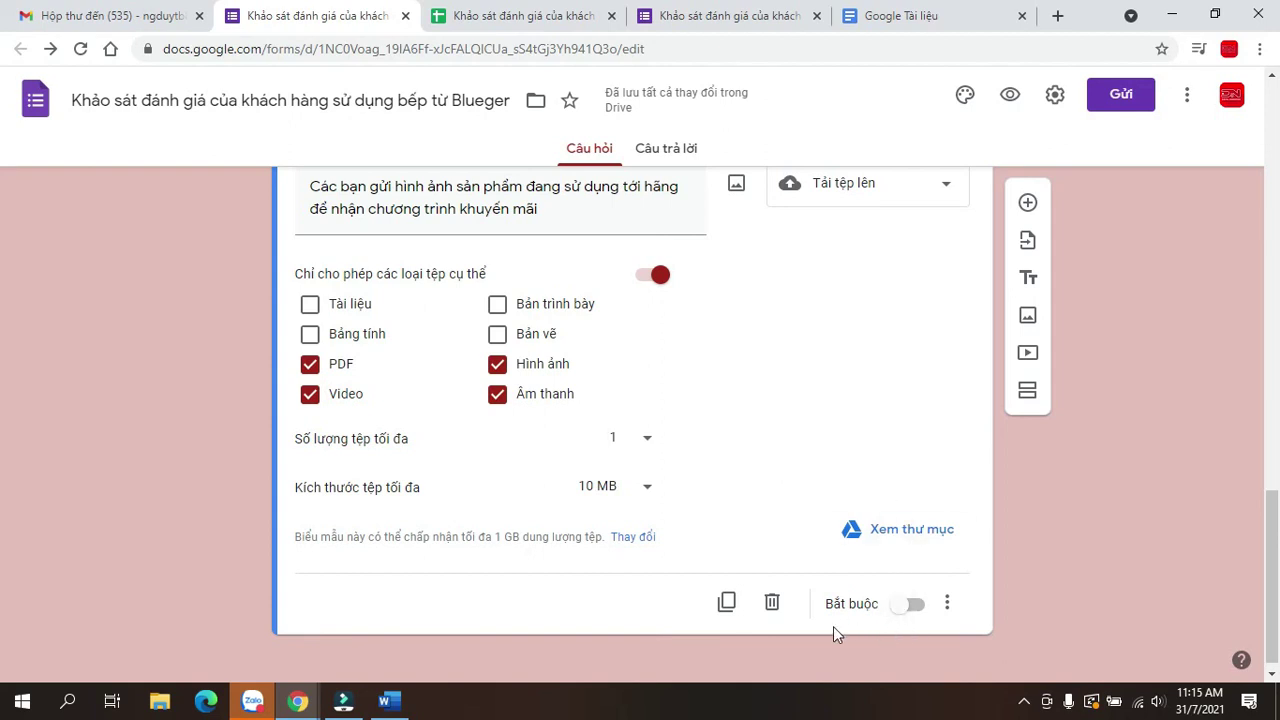
Make the file upload question and the customer name, address and phone number questions required.
{"action": "left_click", "coordinate": [915, 607]}
{"action": "scroll", "coordinate": [792, 510], "scroll_direction": "up", "scroll_amount": 7}
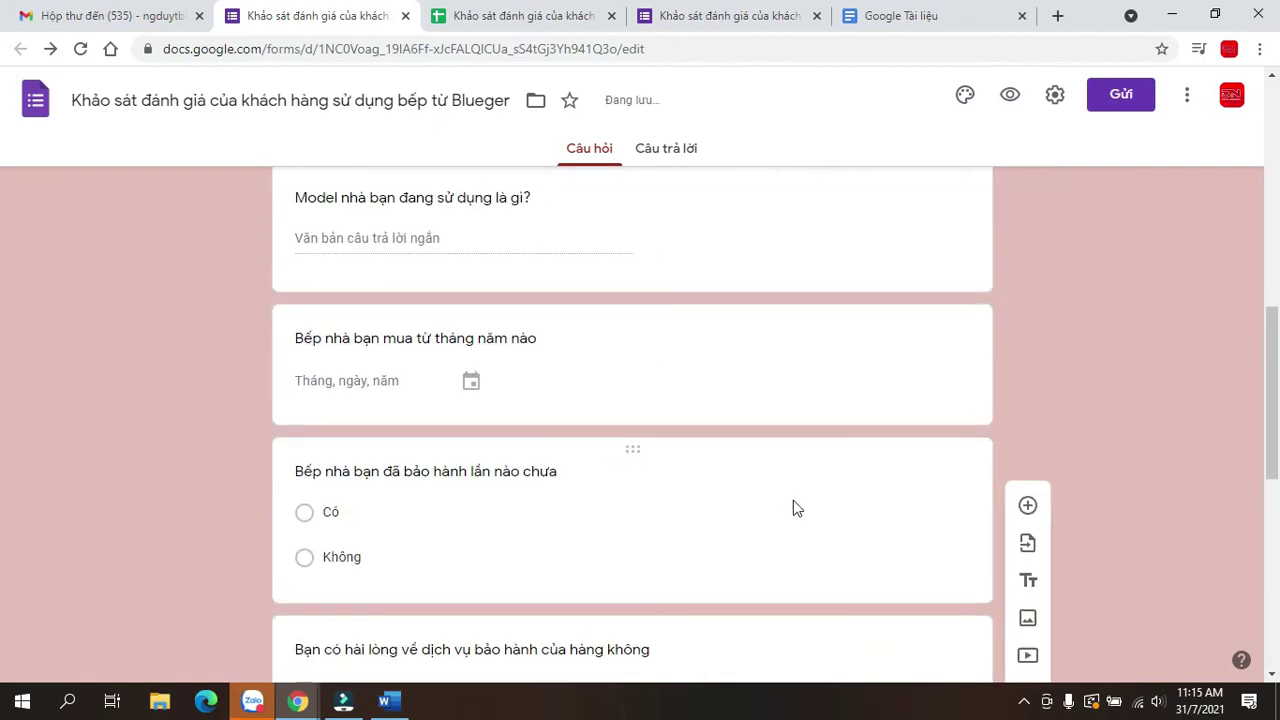
{"action": "scroll", "coordinate": [793, 509], "scroll_direction": "up", "scroll_amount": 5}
{"action": "scroll", "coordinate": [638, 440], "scroll_direction": "down", "scroll_amount": 1}
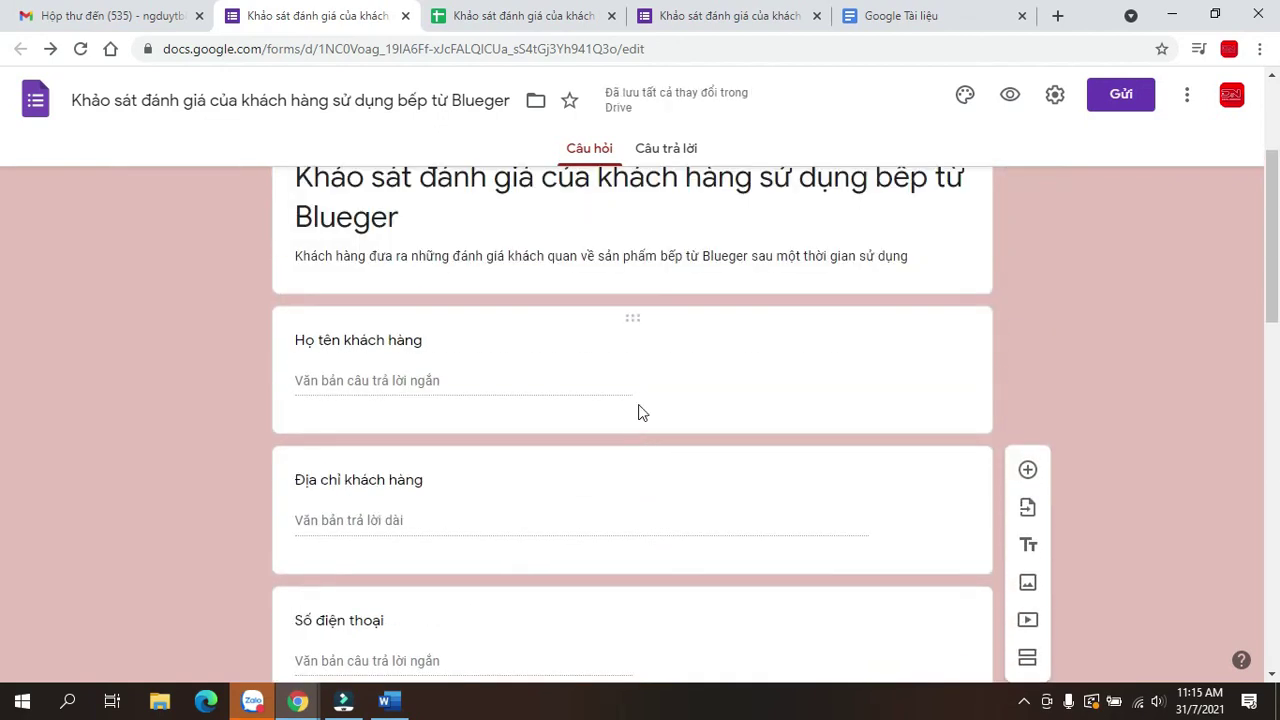
{"action": "left_click", "coordinate": [638, 355]}
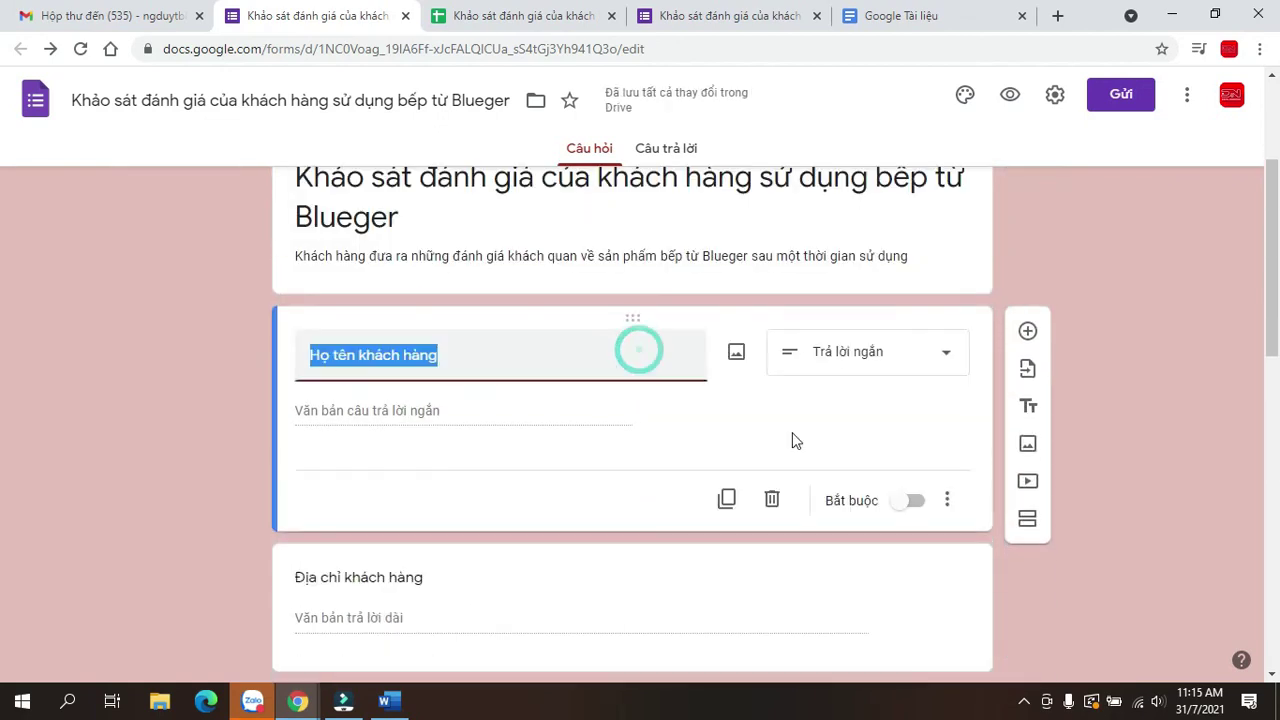
{"action": "left_click", "coordinate": [915, 502]}
{"action": "scroll", "coordinate": [686, 480], "scroll_direction": "down", "scroll_amount": 2}
{"action": "left_click", "coordinate": [706, 440]}
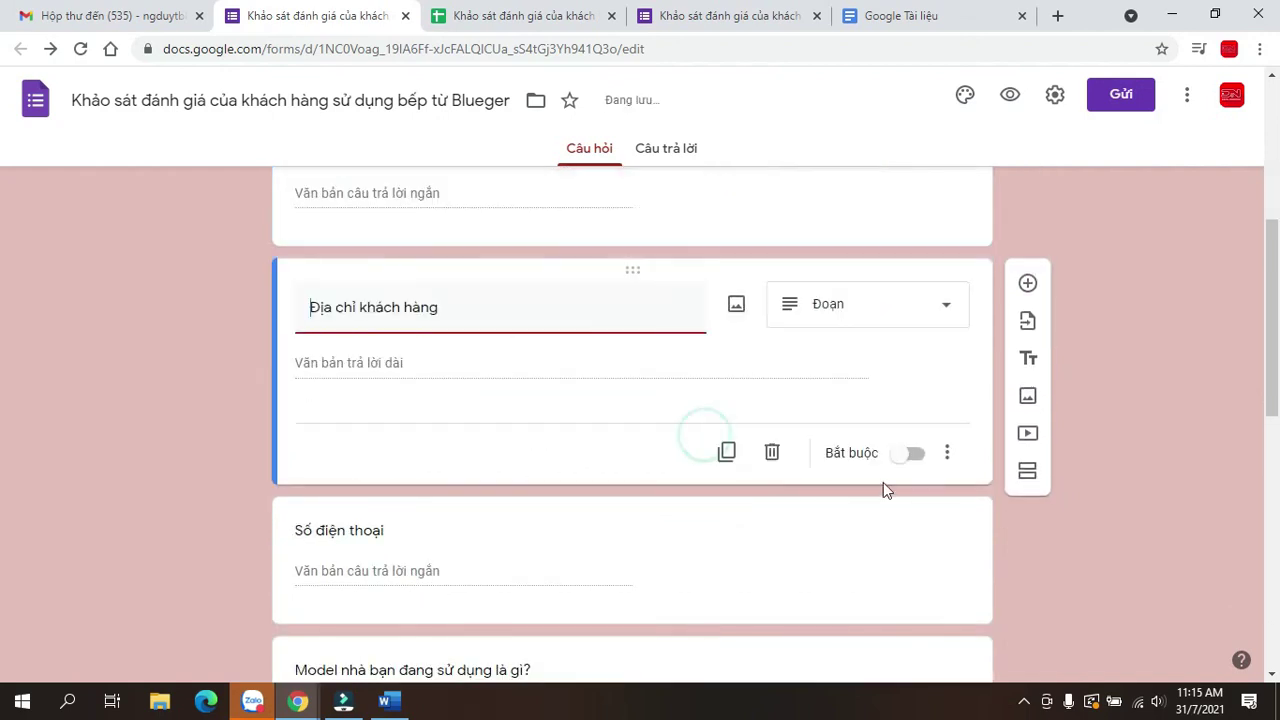
{"action": "left_click", "coordinate": [912, 456]}
{"action": "scroll", "coordinate": [760, 520], "scroll_direction": "down", "scroll_amount": 2}
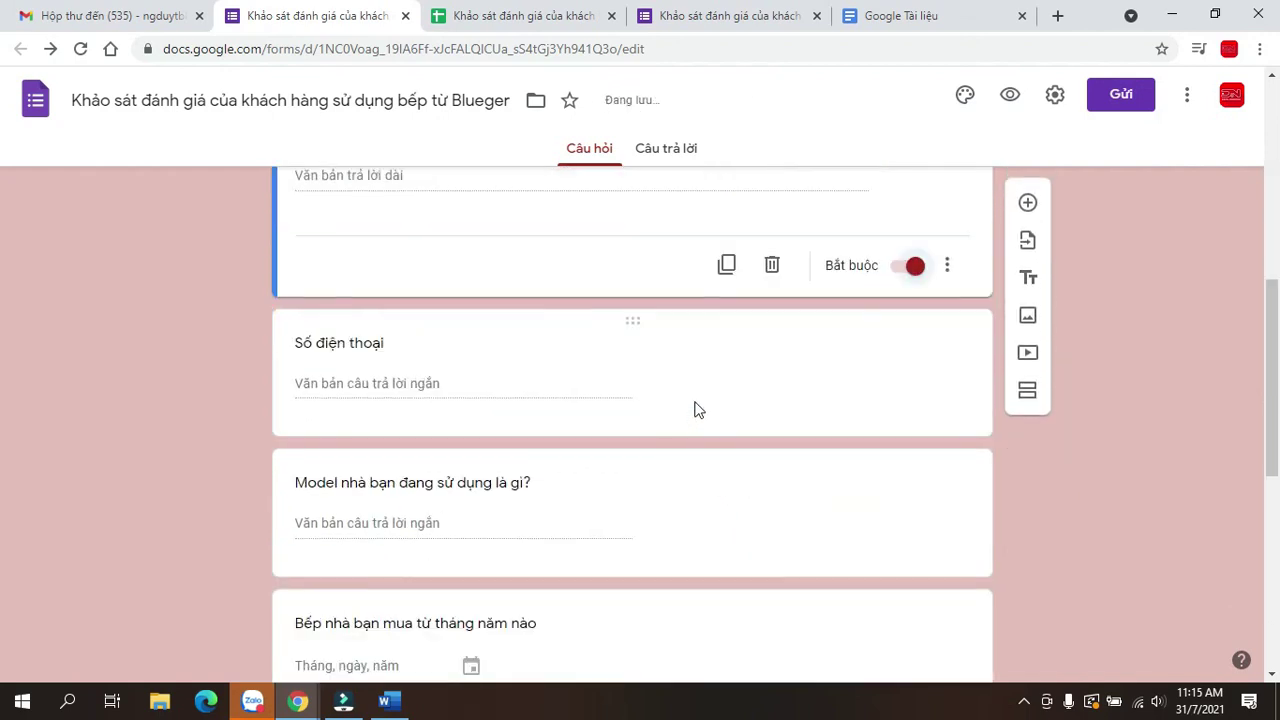
{"action": "left_click", "coordinate": [706, 366]}
{"action": "left_click", "coordinate": [912, 405]}
Open the form preview and review the sign-in notice, the required-question marks and the file upload question at the end.
{"action": "scroll", "coordinate": [997, 418], "scroll_direction": "up", "scroll_amount": 8}
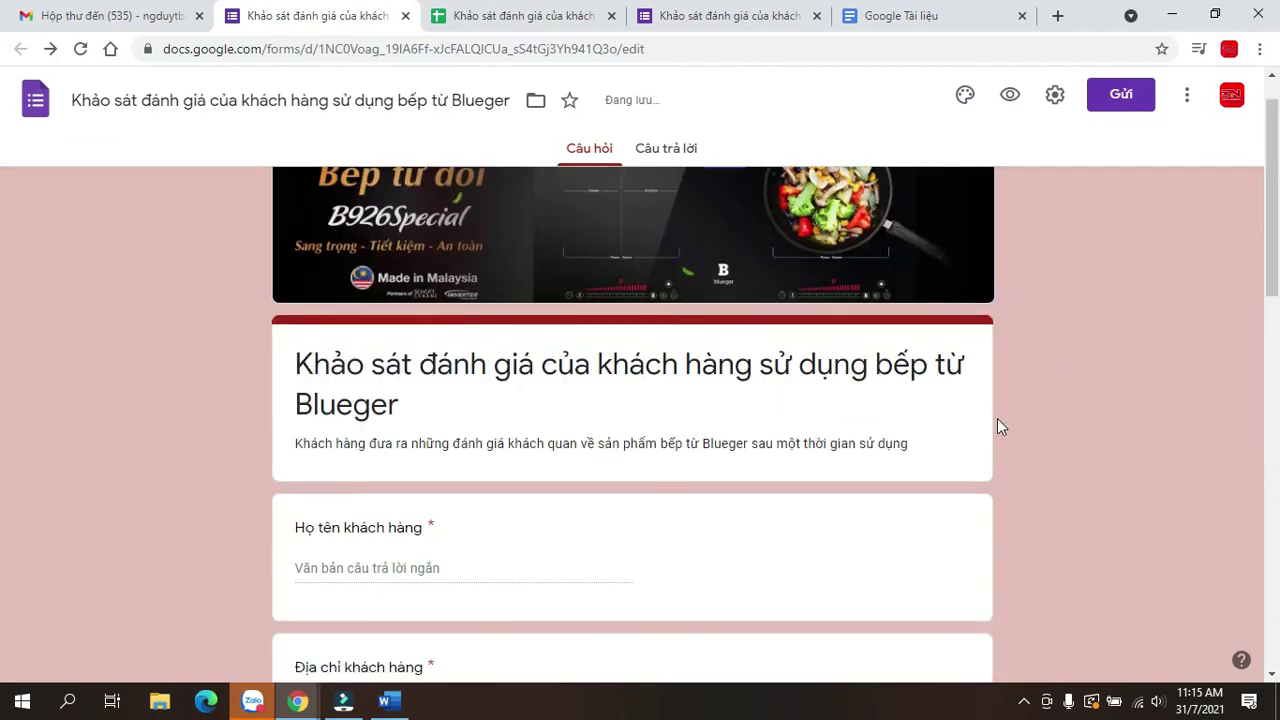
{"action": "scroll", "coordinate": [997, 418], "scroll_direction": "up", "scroll_amount": 1}
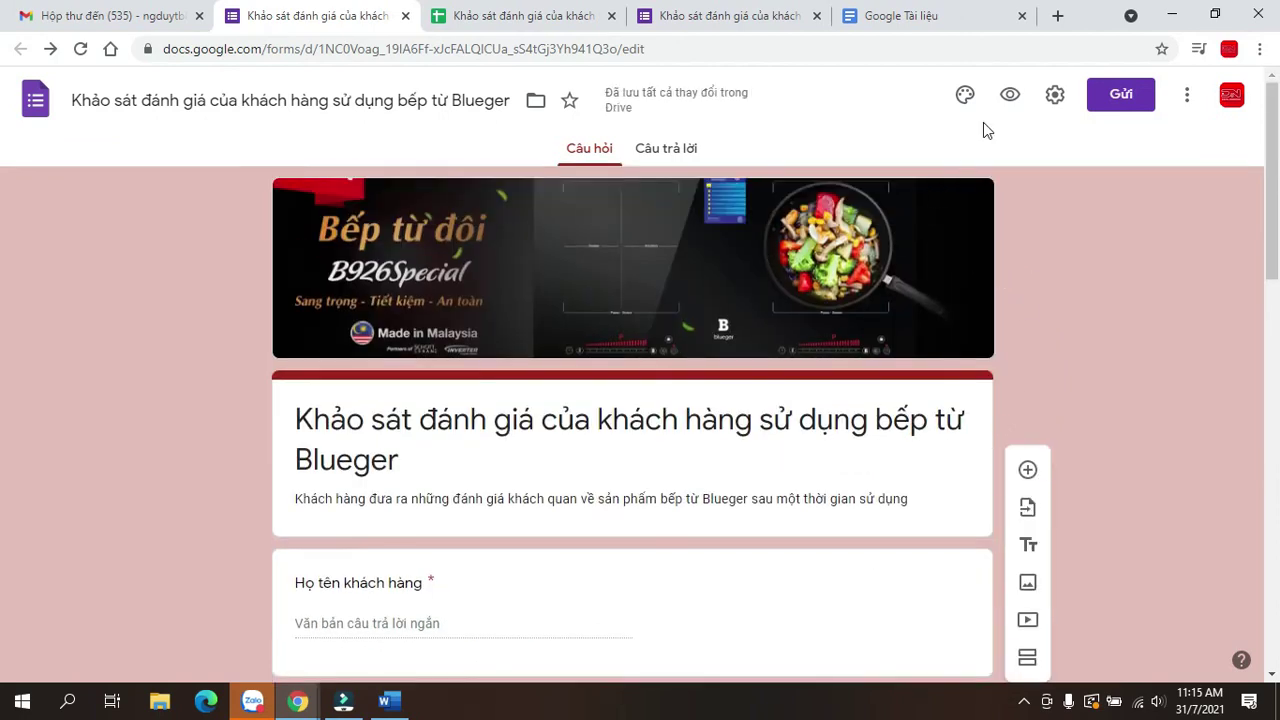
{"action": "left_click", "coordinate": [1010, 94]}
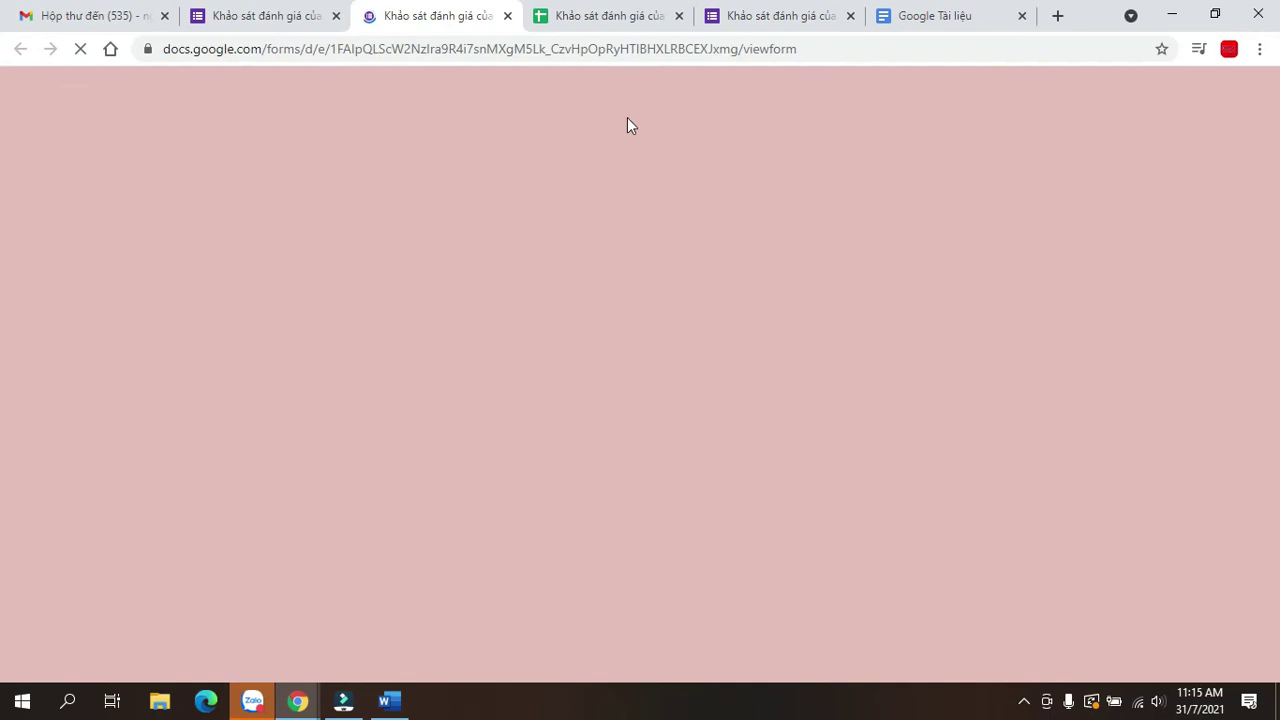
{"action": "scroll", "coordinate": [600, 289], "scroll_direction": "down", "scroll_amount": 3}
{"action": "scroll", "coordinate": [600, 289], "scroll_direction": "up", "scroll_amount": 1}
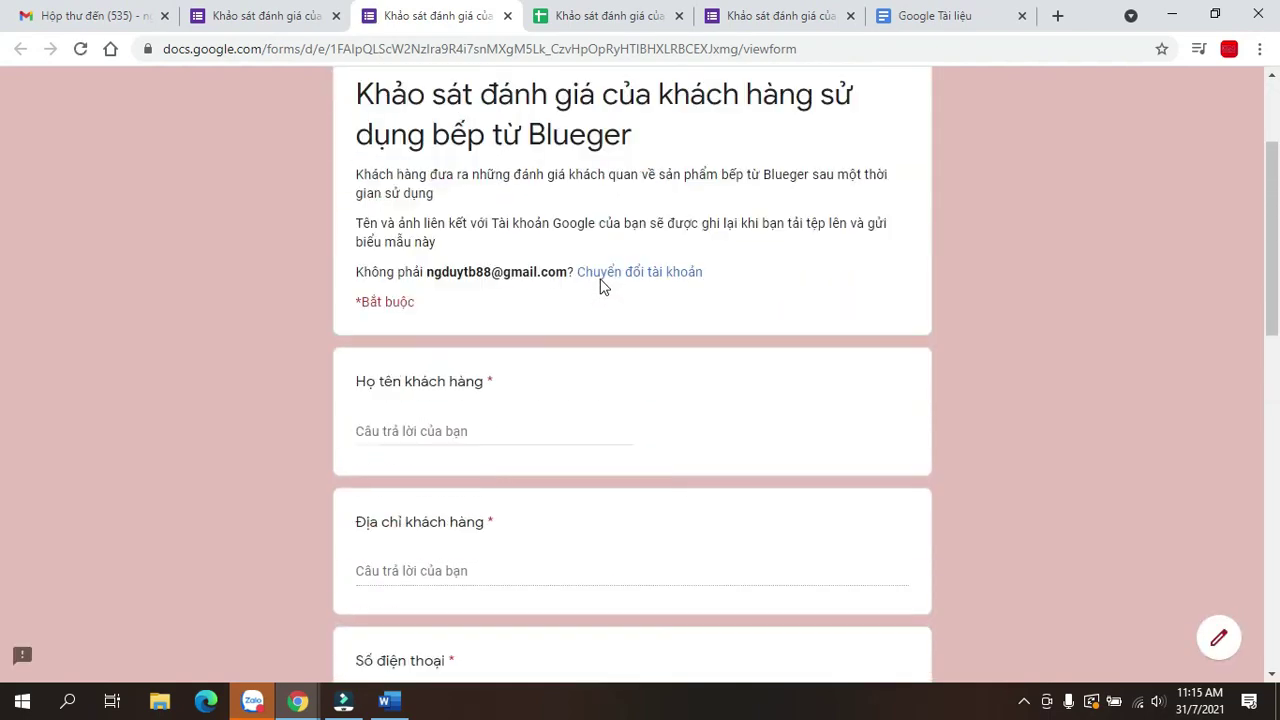
{"action": "scroll", "coordinate": [500, 328], "scroll_direction": "down", "scroll_amount": 2}
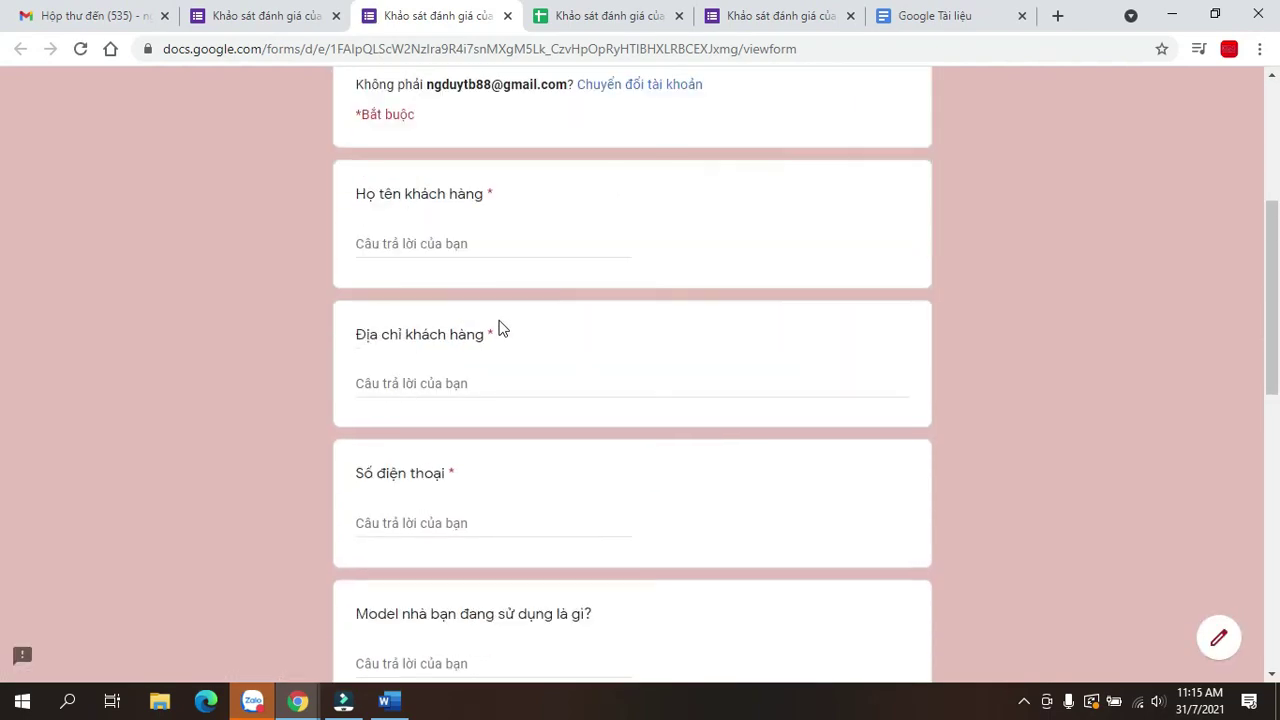
{"action": "scroll", "coordinate": [502, 329], "scroll_direction": "up", "scroll_amount": 2}
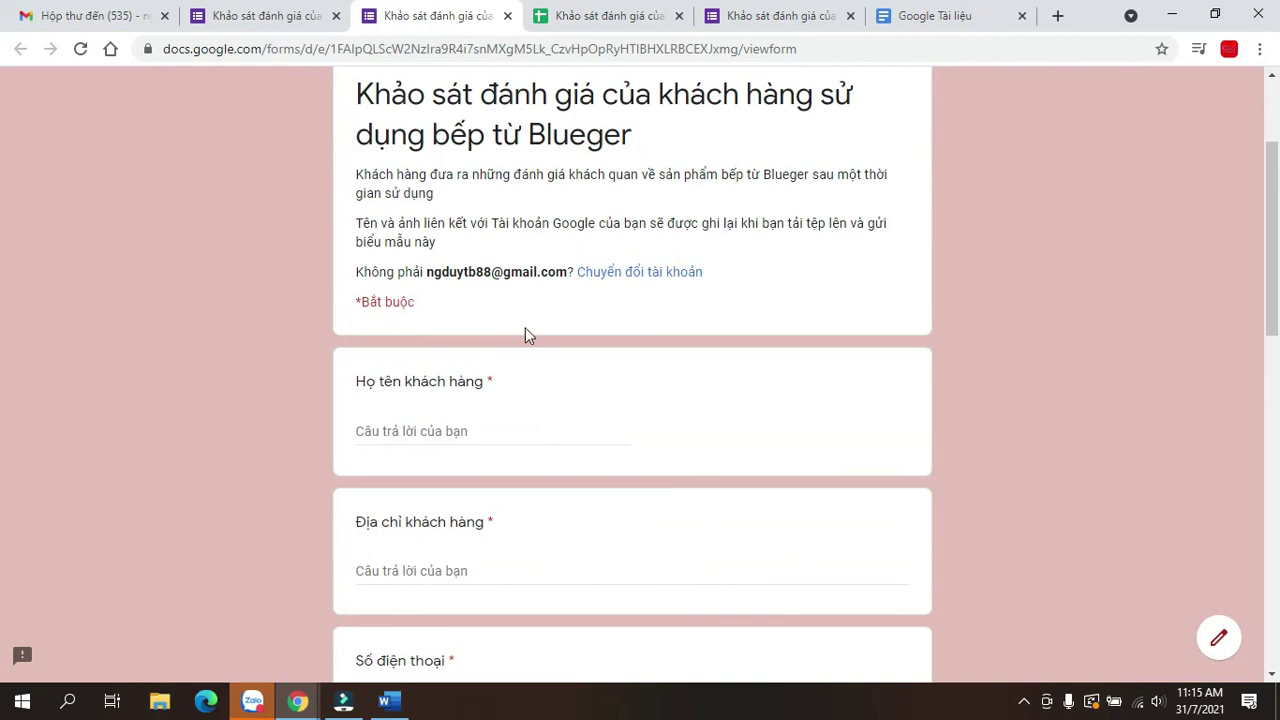
{"action": "scroll", "coordinate": [700, 320], "scroll_direction": "down", "scroll_amount": 2}
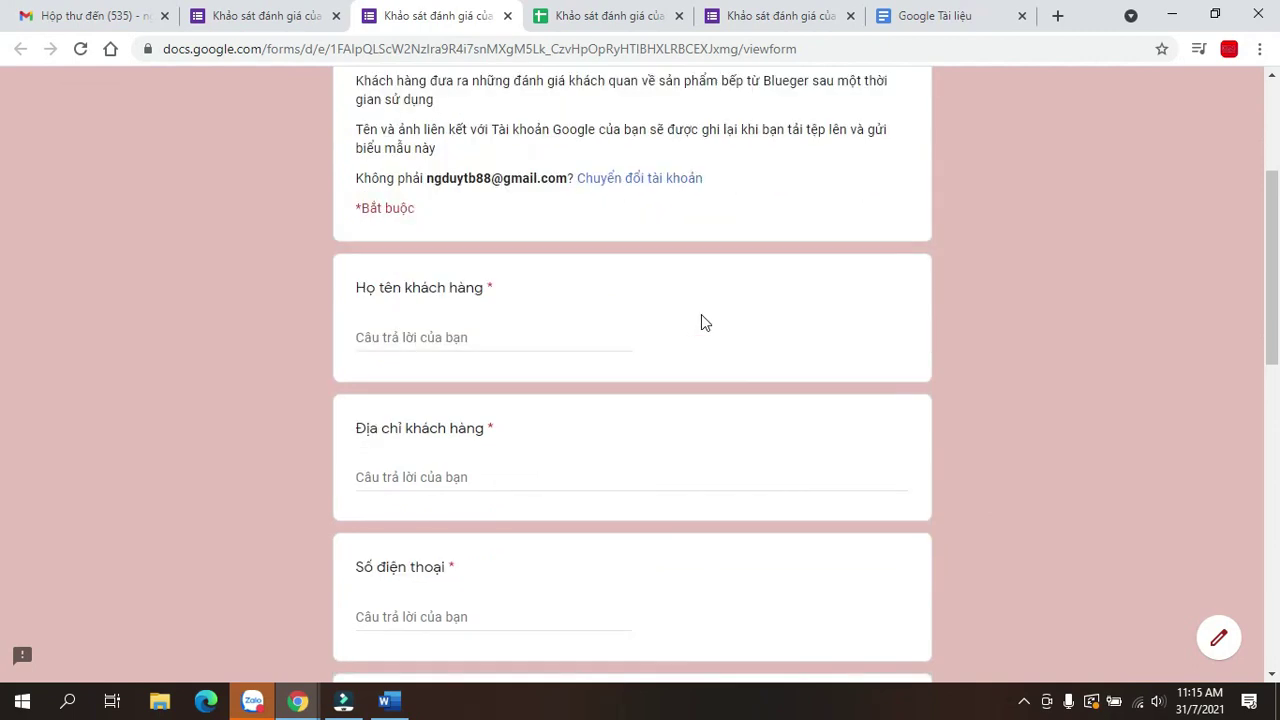
{"action": "scroll", "coordinate": [515, 230], "scroll_direction": "down", "scroll_amount": 1}
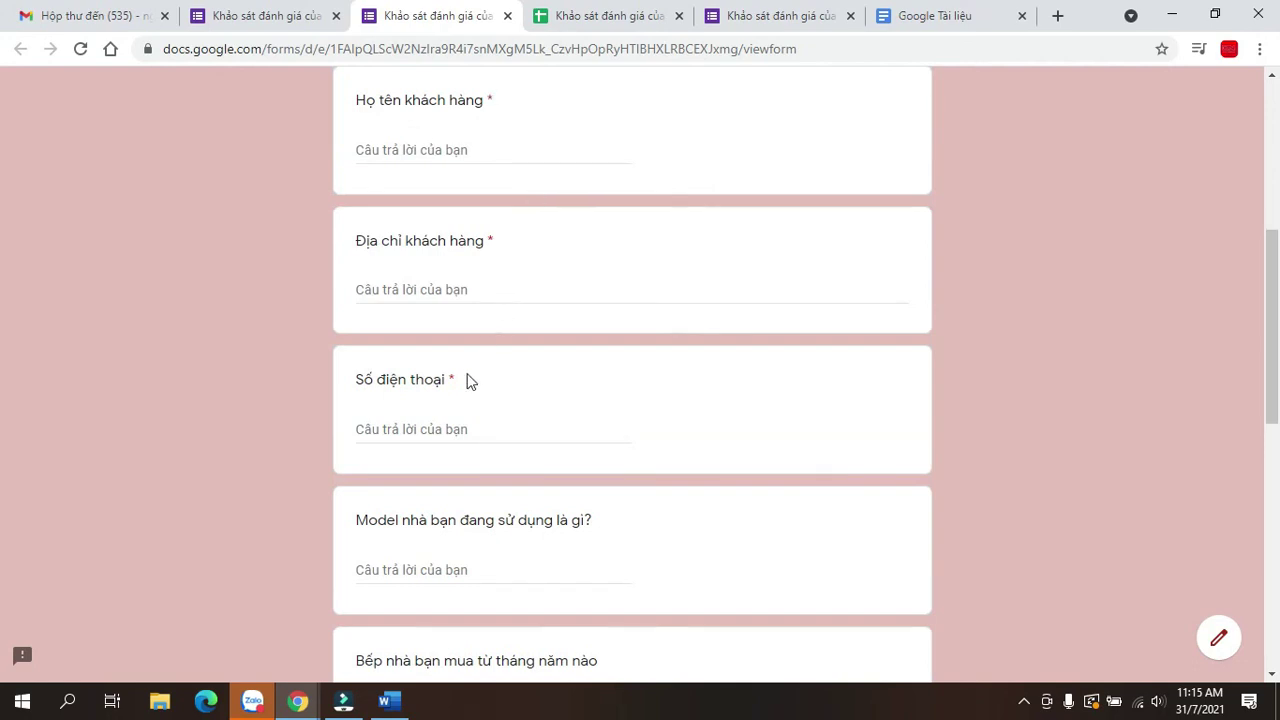
{"action": "scroll", "coordinate": [635, 362], "scroll_direction": "down", "scroll_amount": 8}
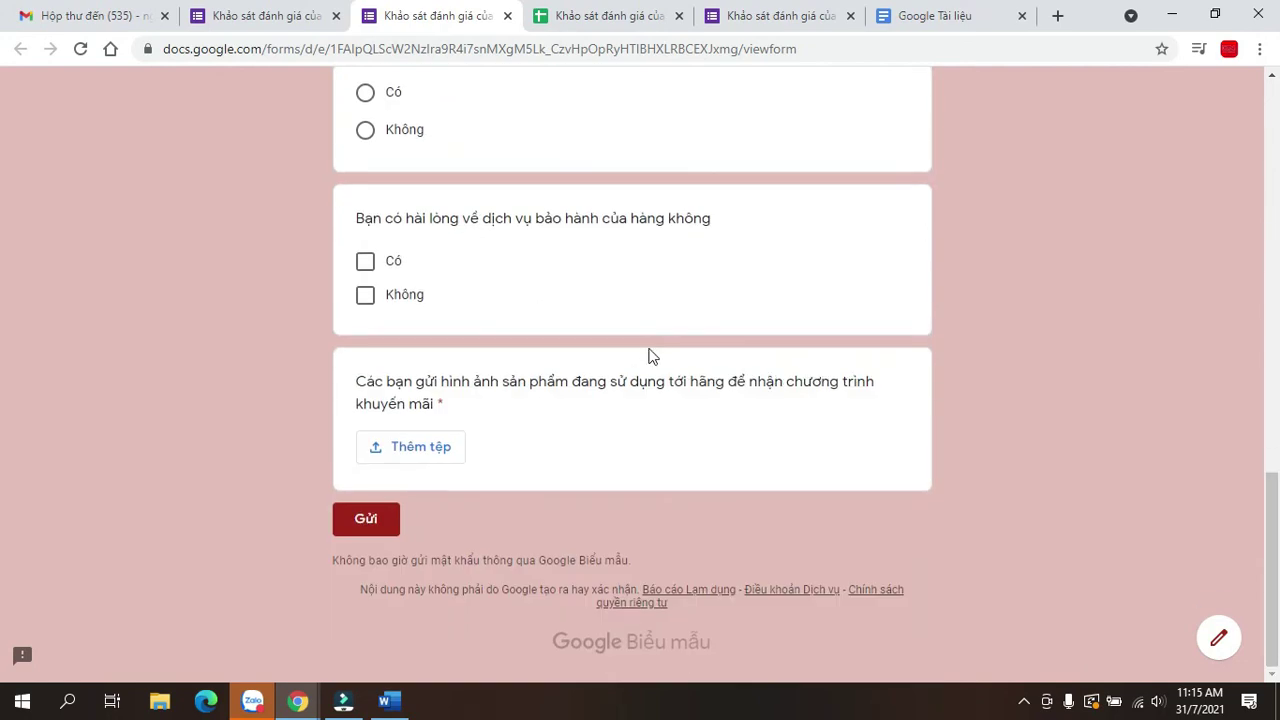
{"action": "scroll", "coordinate": [657, 352], "scroll_direction": "up", "scroll_amount": 1}
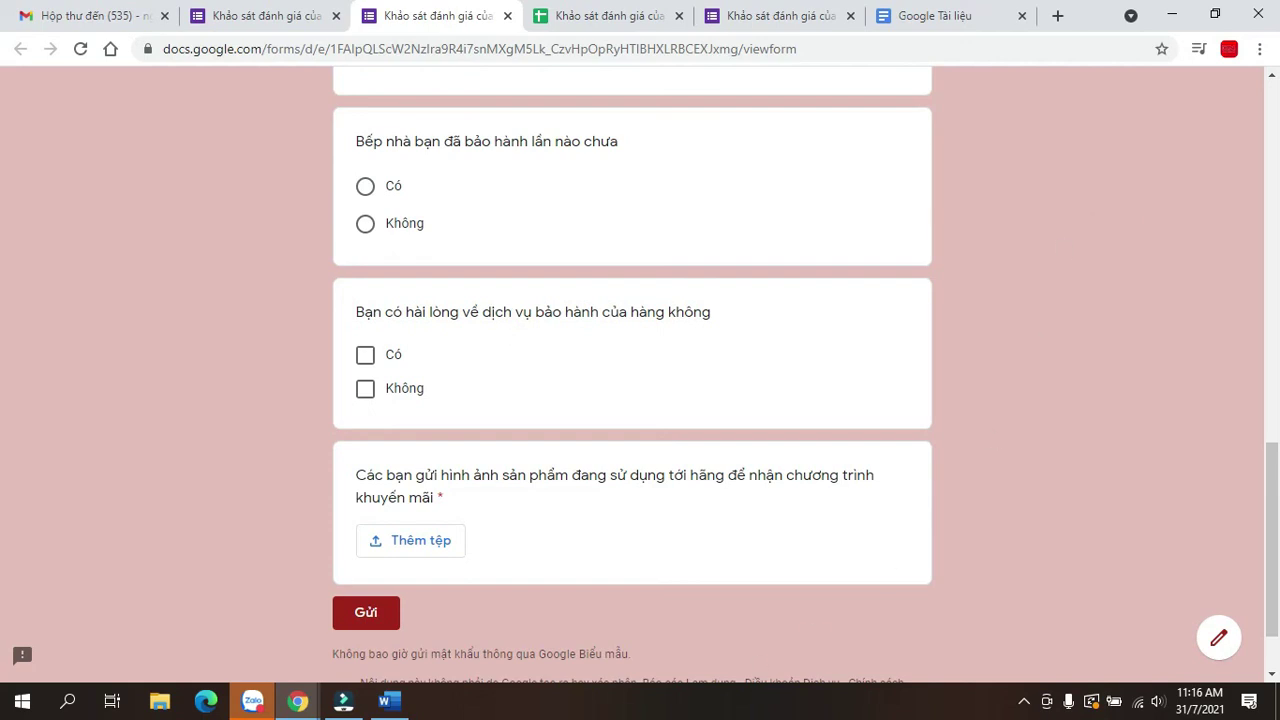
Switch to the Word notes, highlight the "Miễn phí" item in the numbered list of advantages, and return to the form preview.
{"action": "left_click", "coordinate": [389, 702]}
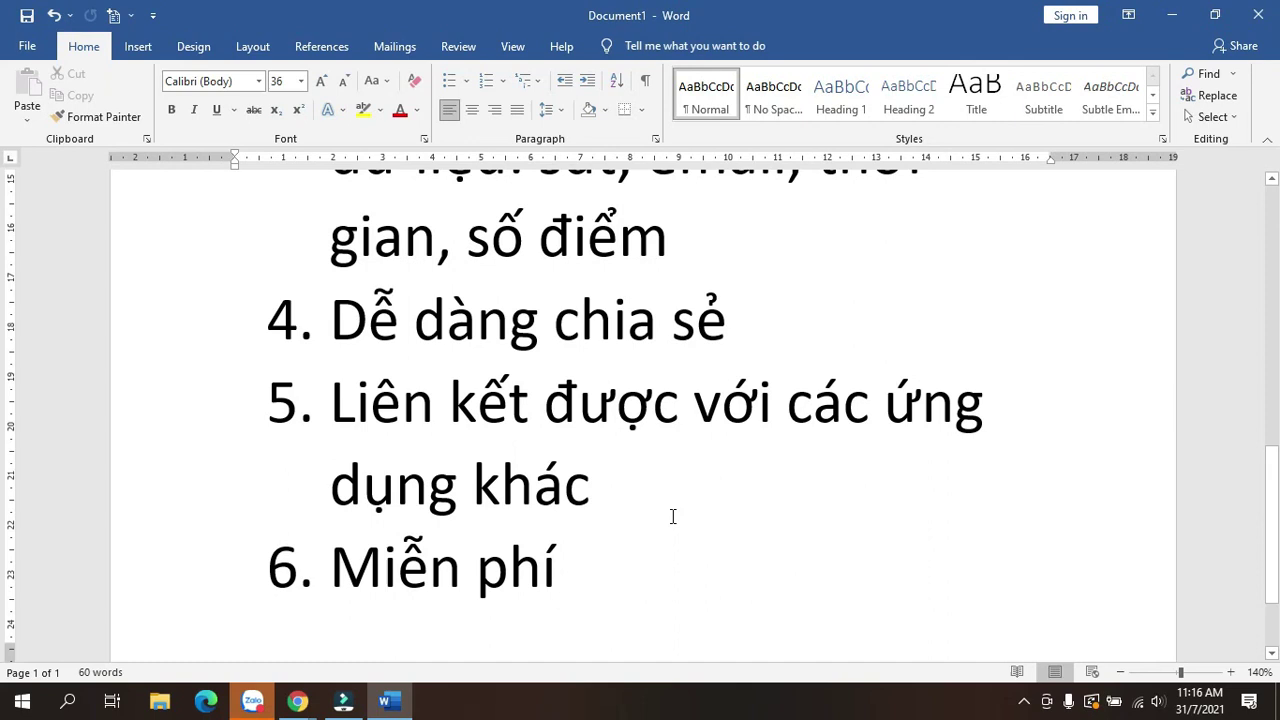
{"action": "triple_click", "coordinate": [575, 568]}
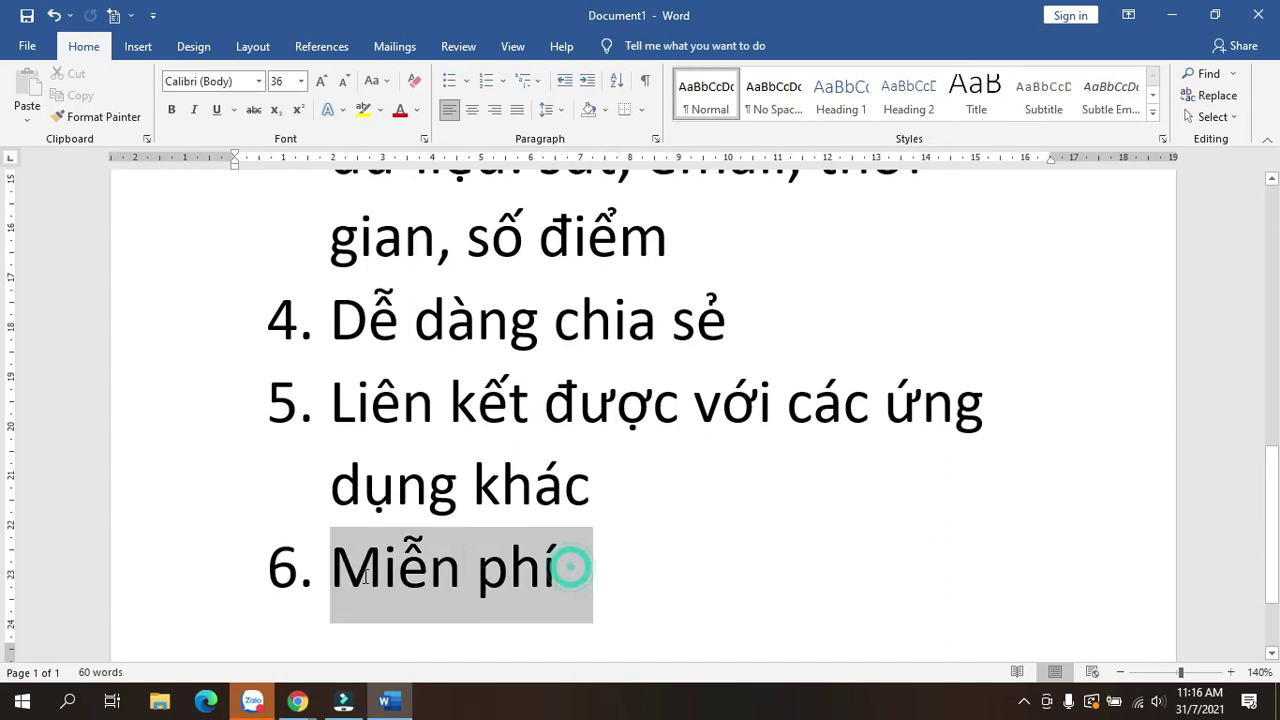
{"action": "left_click", "coordinate": [743, 580]}
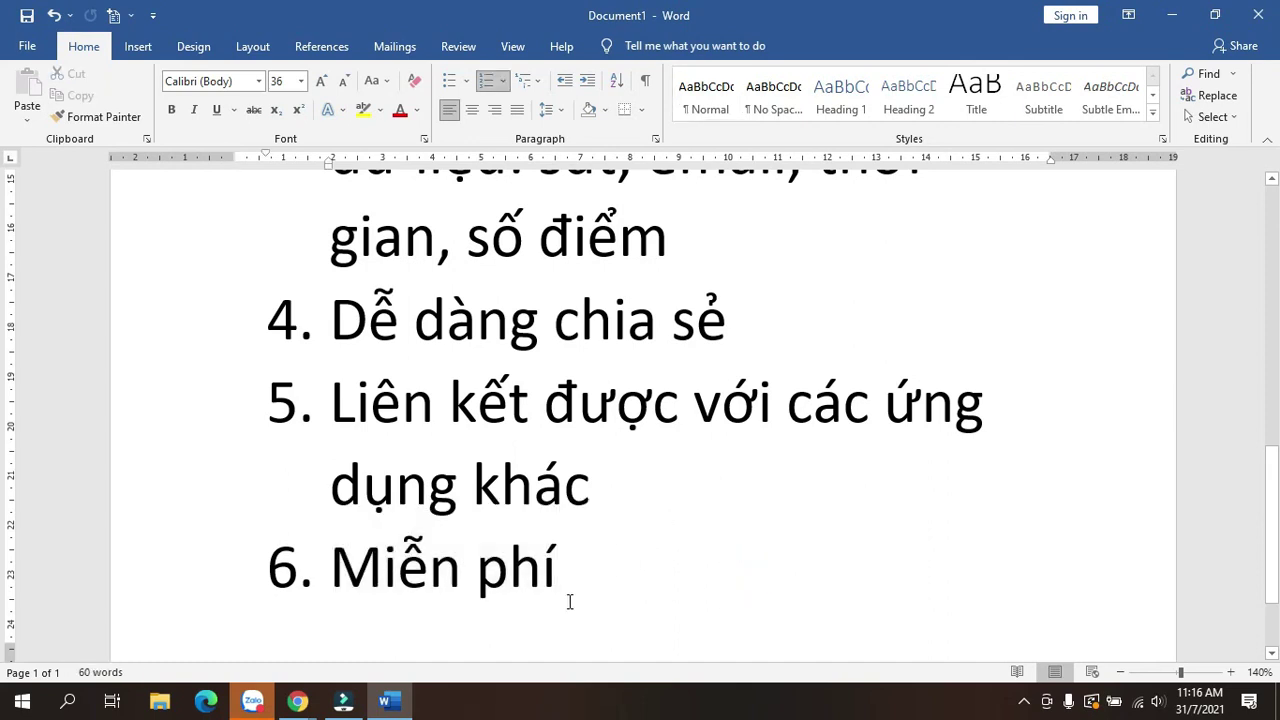
{"action": "left_click", "coordinate": [1172, 15]}
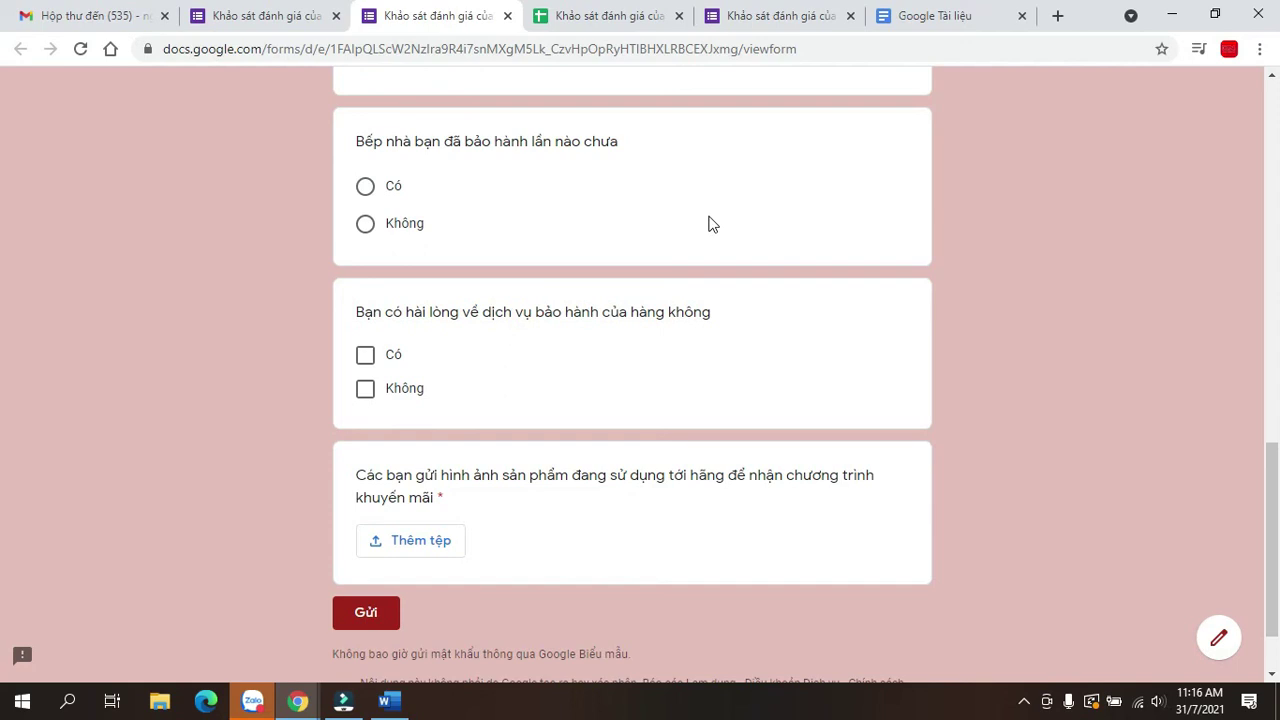
Review the previewed survey's questions from the form header and customer details through the purchase date and warranty questions.
{"action": "scroll", "coordinate": [1010, 272], "scroll_direction": "up", "scroll_amount": 15}
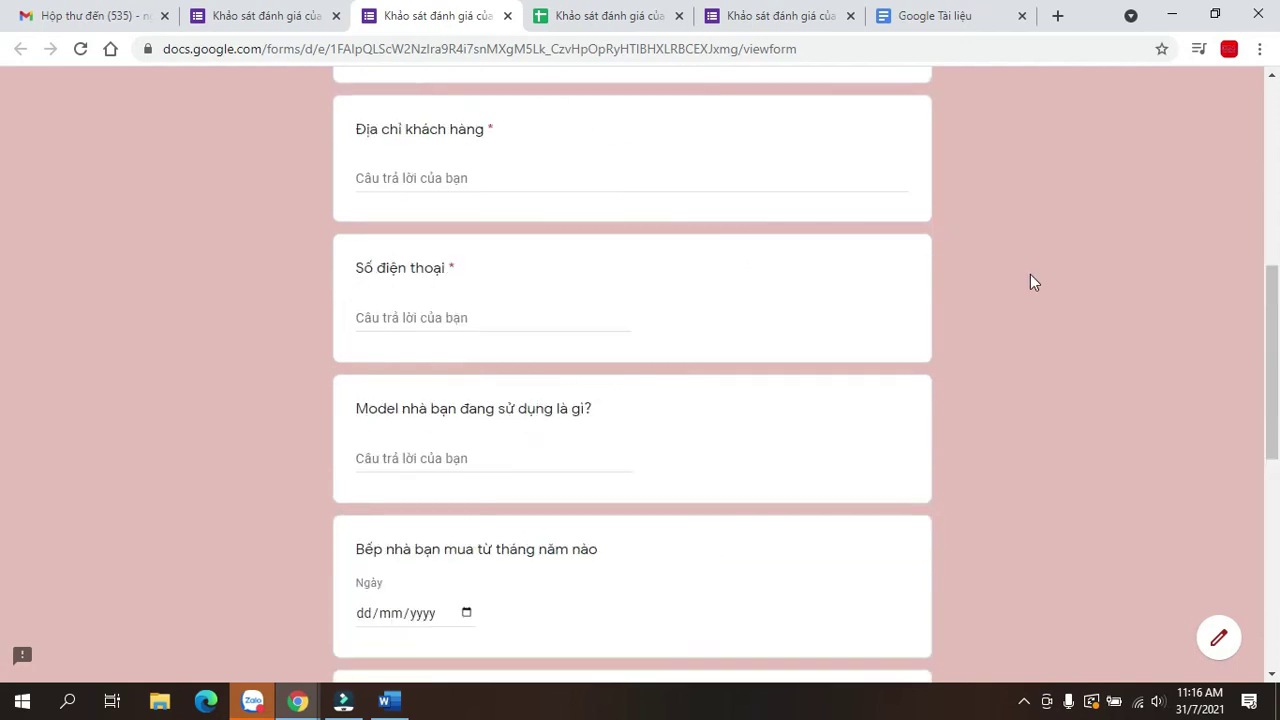
{"action": "scroll", "coordinate": [1041, 297], "scroll_direction": "down", "scroll_amount": 2}
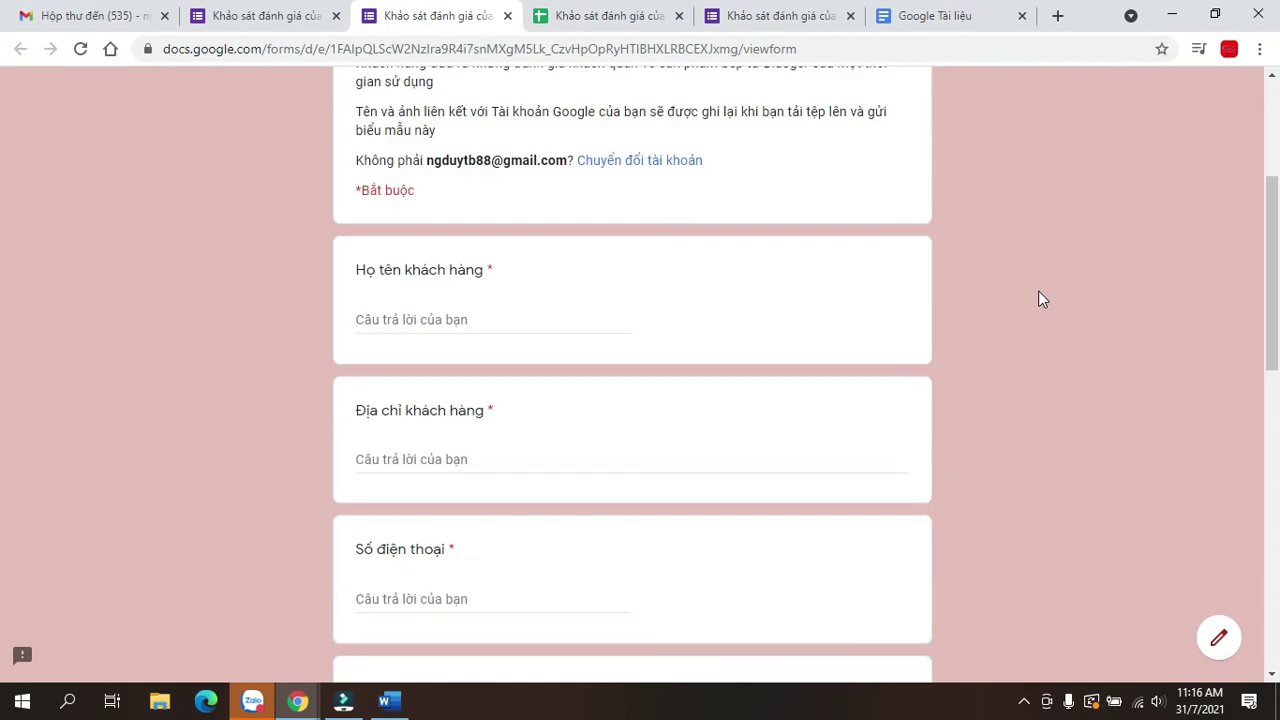
{"action": "scroll", "coordinate": [1041, 299], "scroll_direction": "down", "scroll_amount": 3}
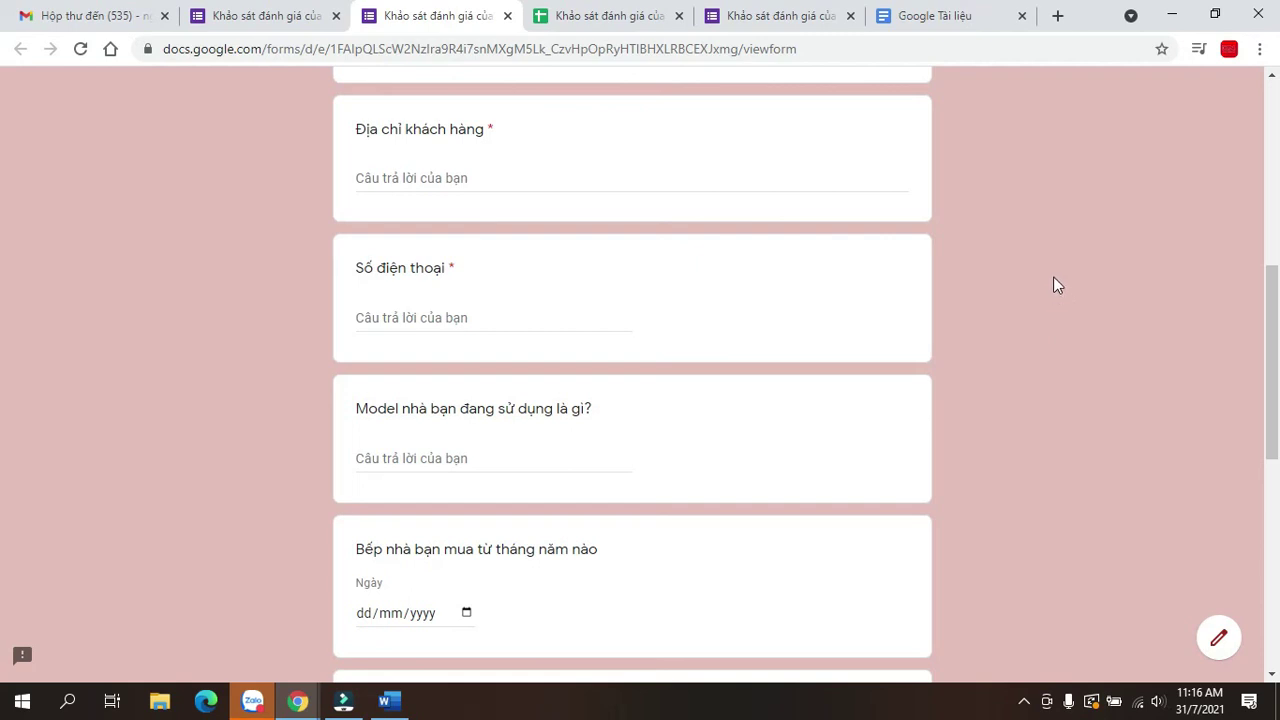
{"action": "scroll", "coordinate": [1083, 300], "scroll_direction": "down", "scroll_amount": 3}
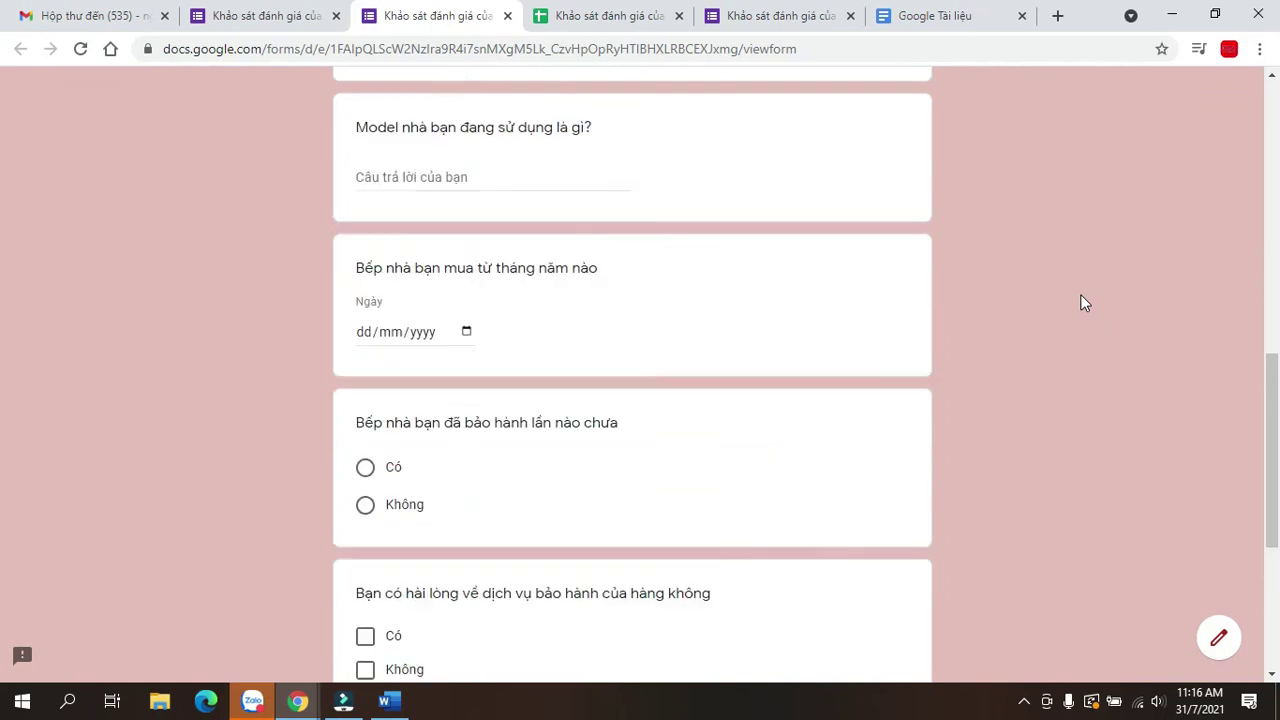
{"action": "scroll", "coordinate": [1081, 298], "scroll_direction": "down", "scroll_amount": 3}
{"action": "scroll", "coordinate": [1081, 306], "scroll_direction": "up", "scroll_amount": 3}
{"action": "scroll", "coordinate": [1080, 302], "scroll_direction": "up", "scroll_amount": 7}
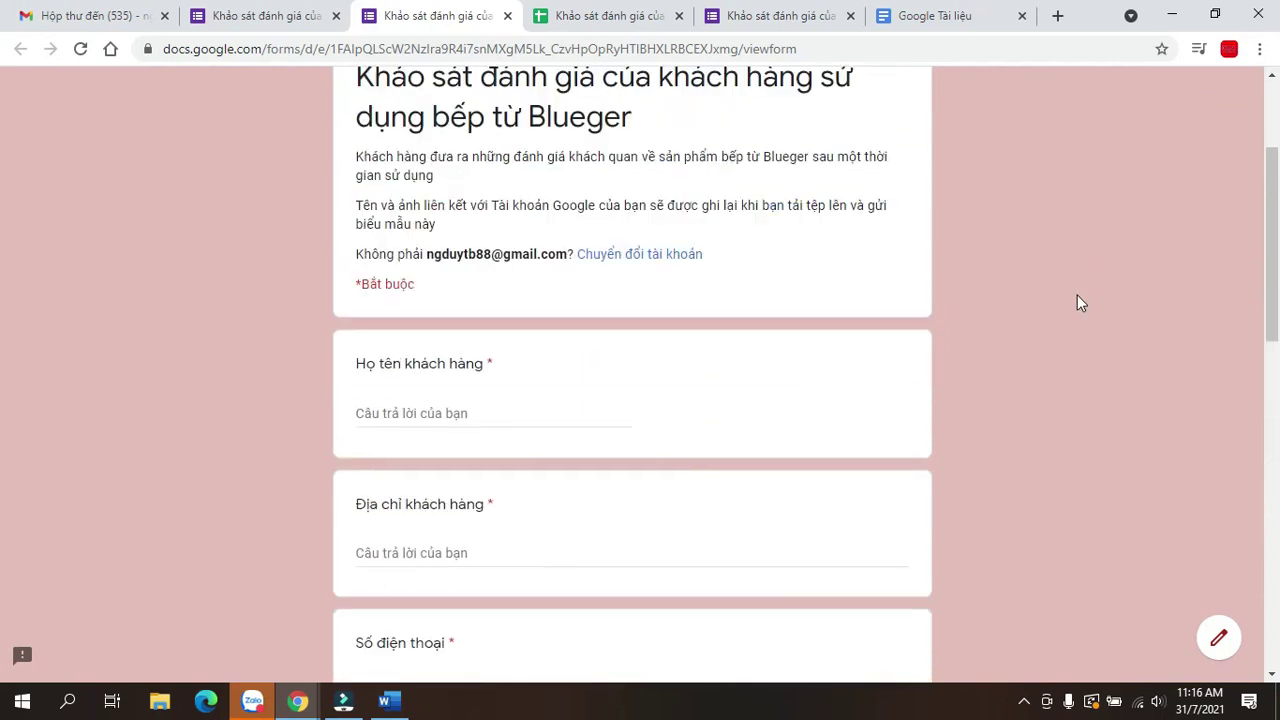
{"action": "scroll", "coordinate": [1078, 302], "scroll_direction": "down", "scroll_amount": 1}
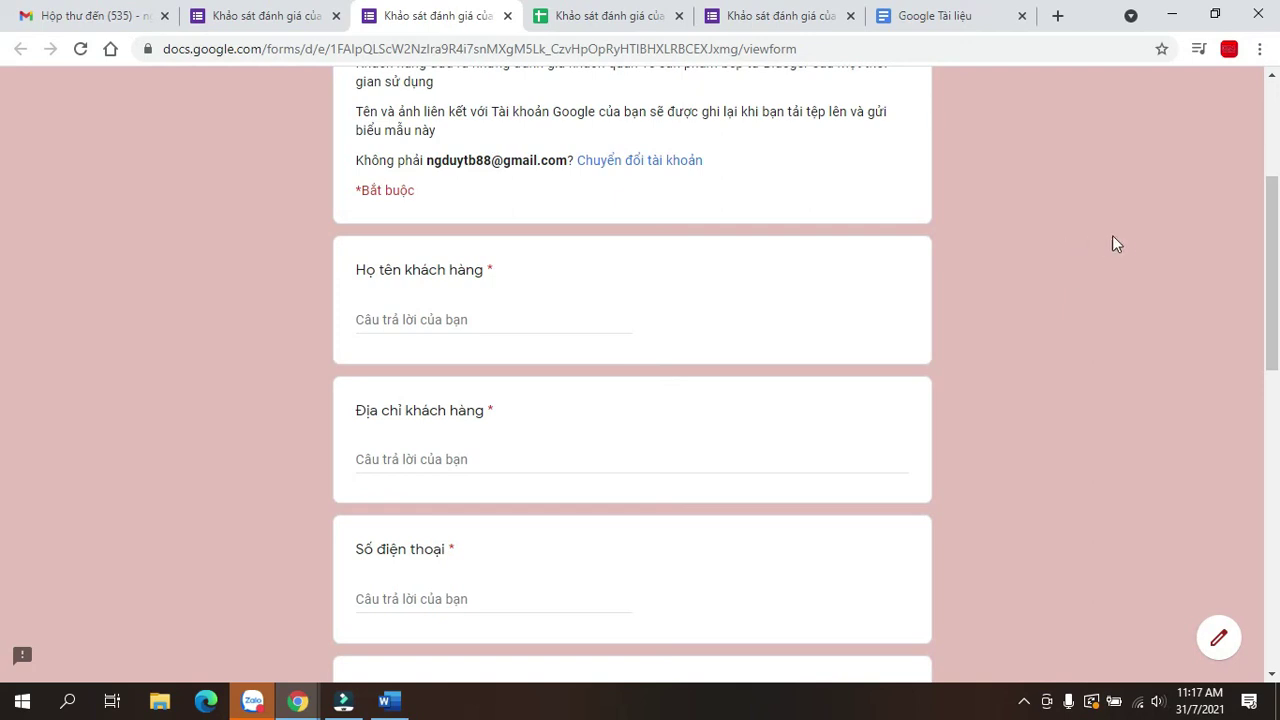
{"action": "scroll", "coordinate": [1116, 243], "scroll_direction": "up", "scroll_amount": 1}
{"action": "scroll", "coordinate": [1123, 251], "scroll_direction": "down", "scroll_amount": 2}
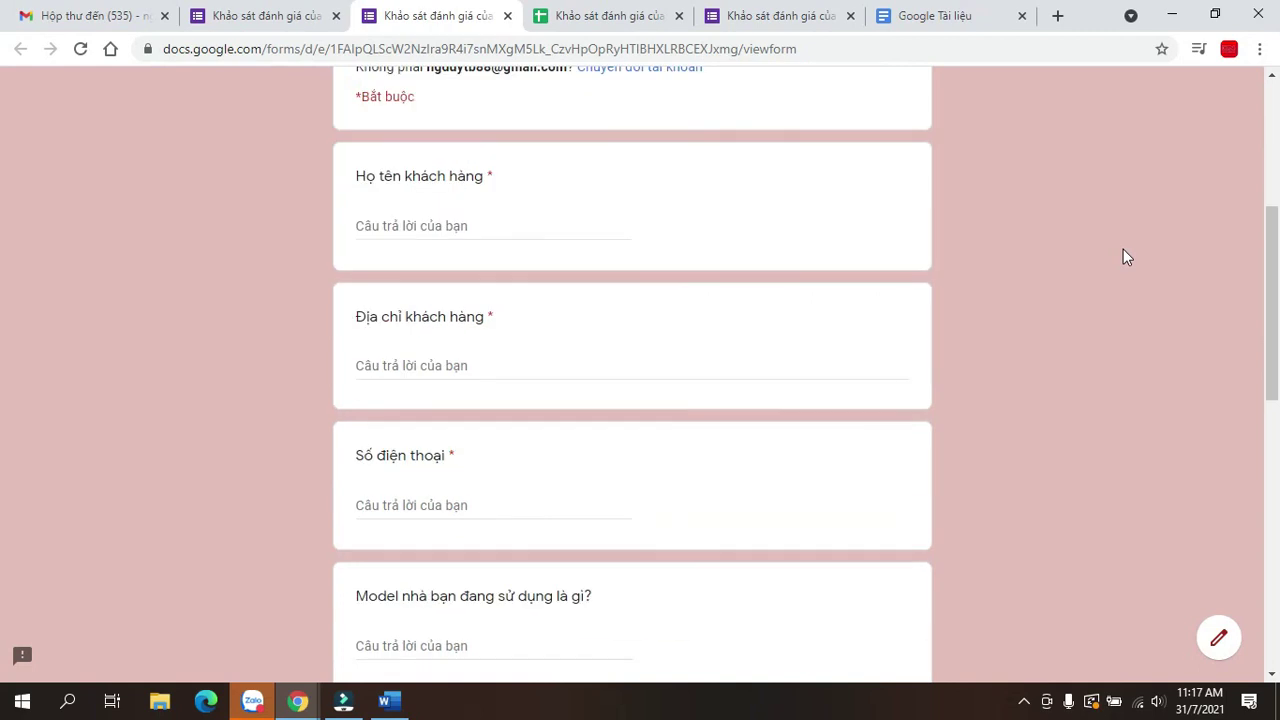